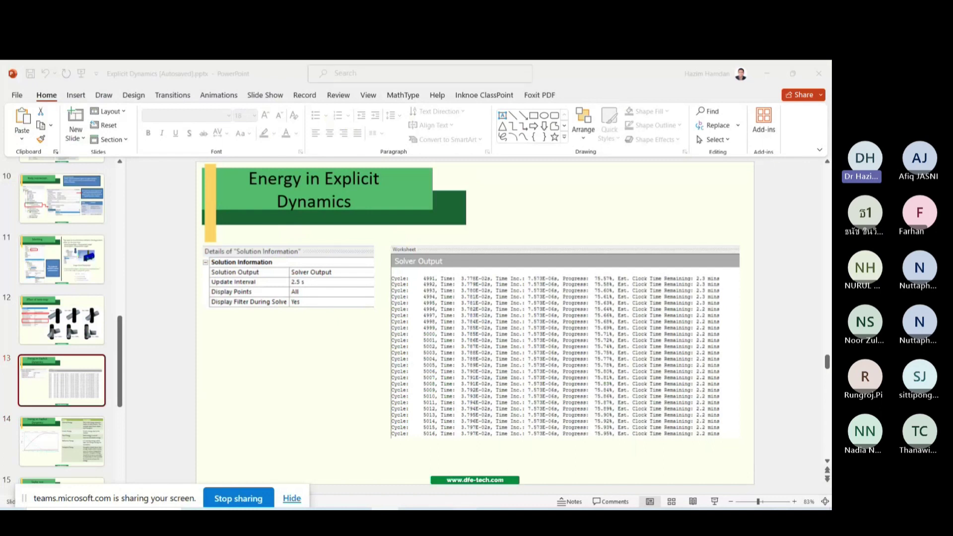
Switch to Ansys Workbench and look over the Model, Geometry and Engineering Data cells of the Taylor test system.
click(422, 478)
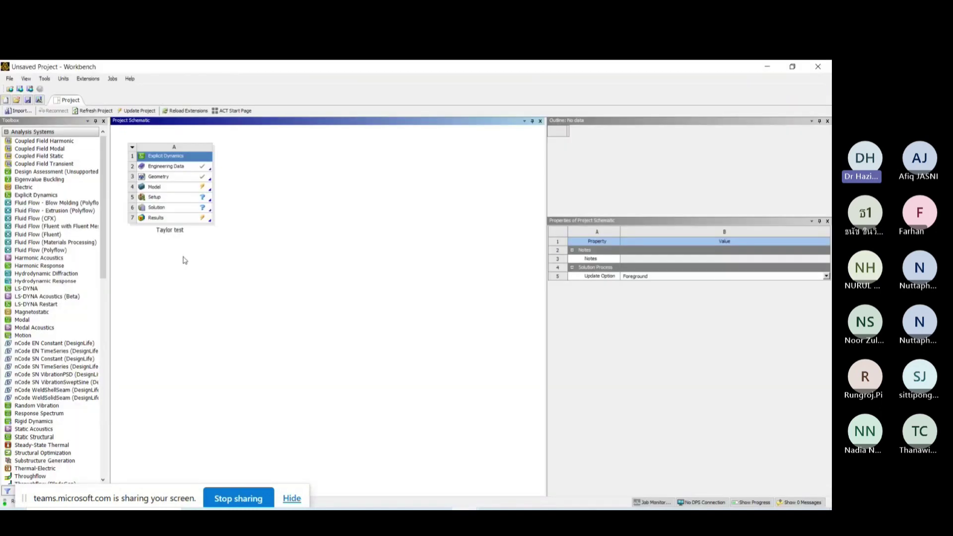
click(184, 189)
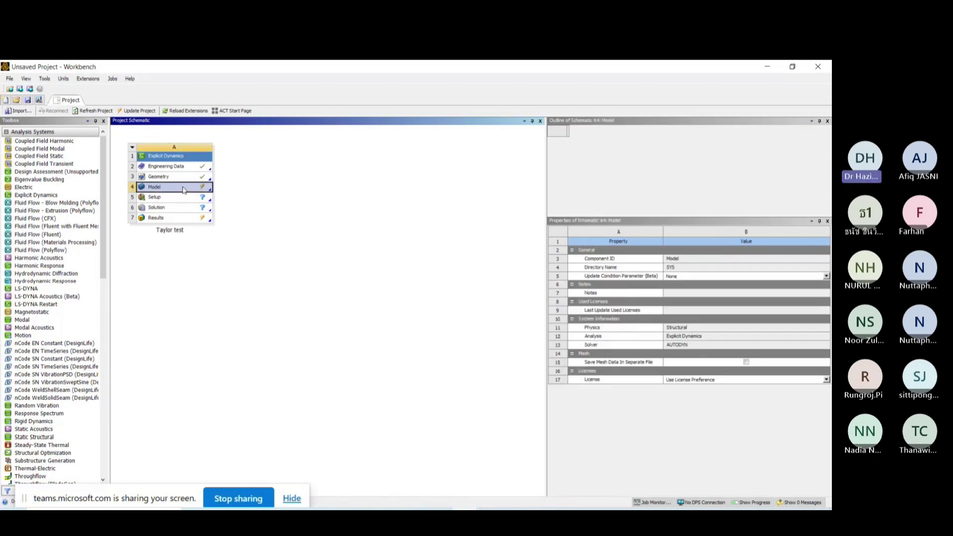
right_click(172, 190)
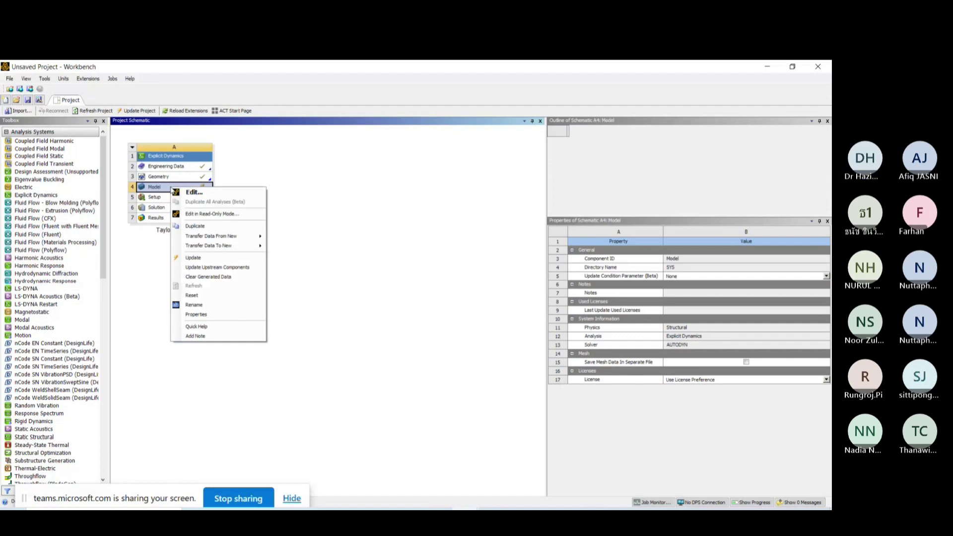
click(165, 177)
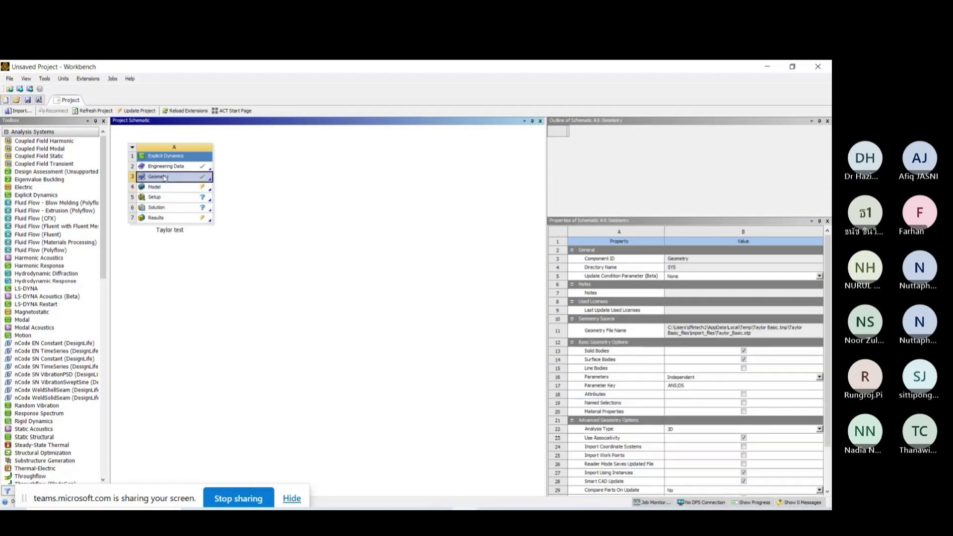
click(181, 165)
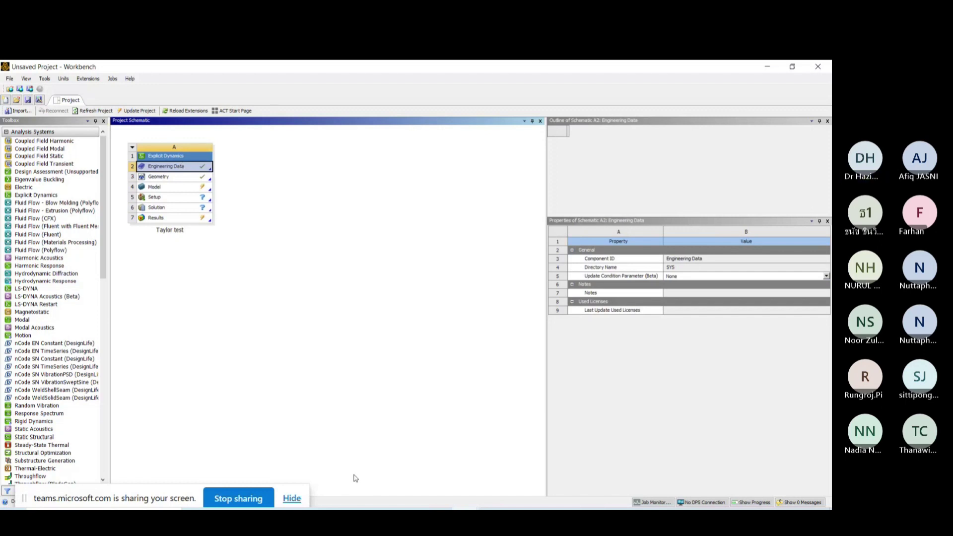
Switch to PowerPoint and show the Taylor test slide with its goal and procedure as a slide show.
click(391, 516)
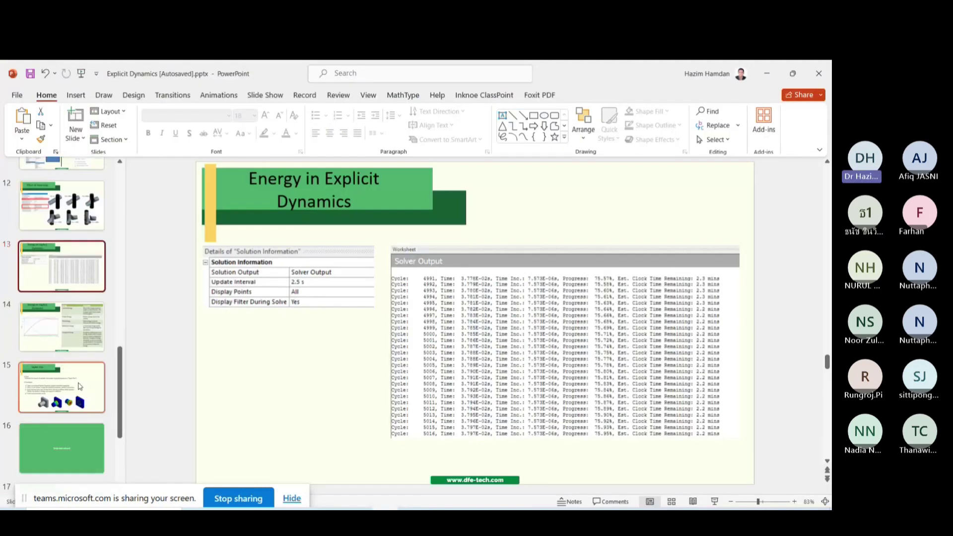
click(80, 387)
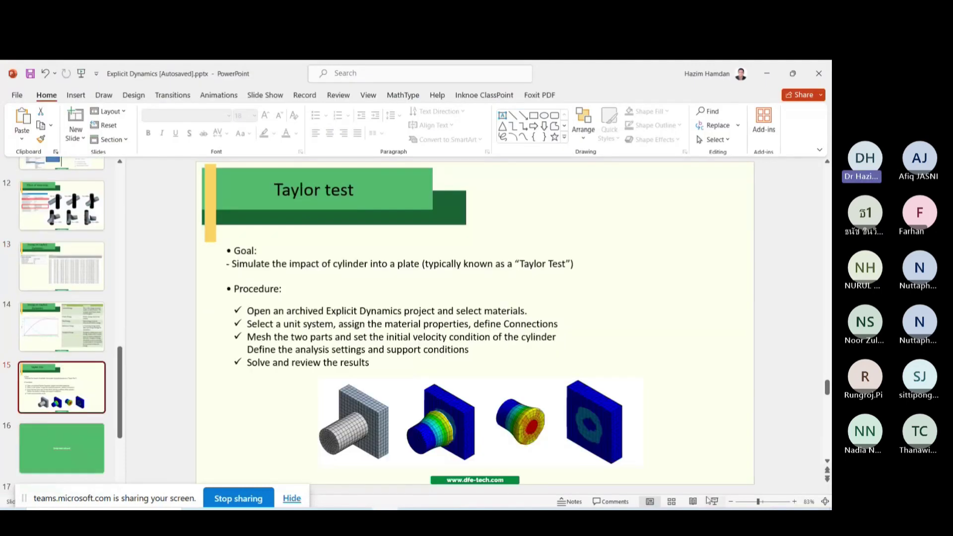
key(shift+F5)
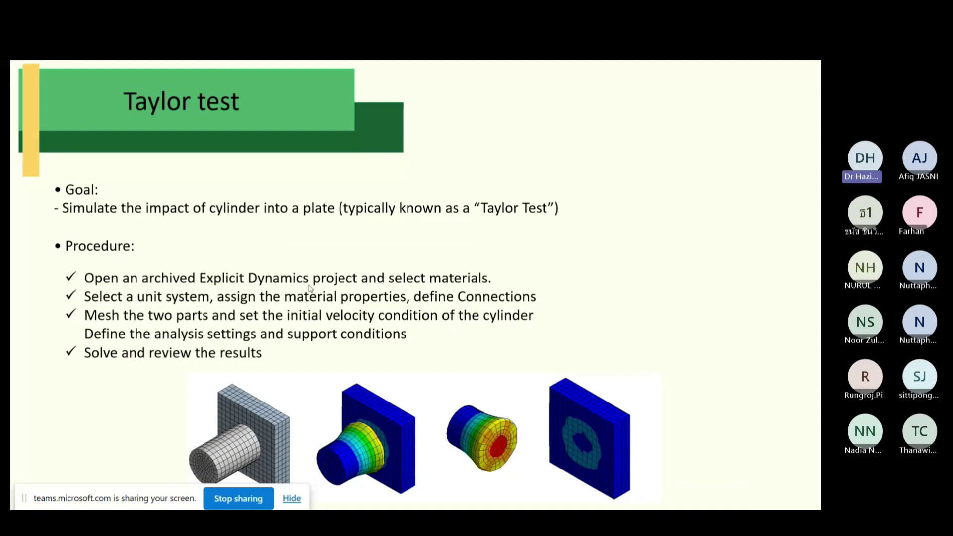
key(Escape)
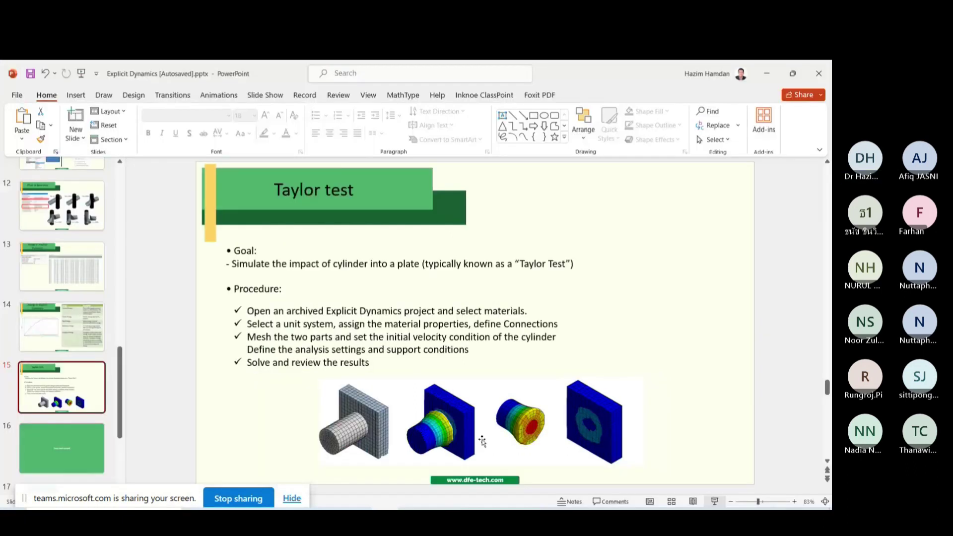
Switch to Ansys Workbench and open the General Non-linear Materials source in the Taylor test system's engineering data.
click(416, 477)
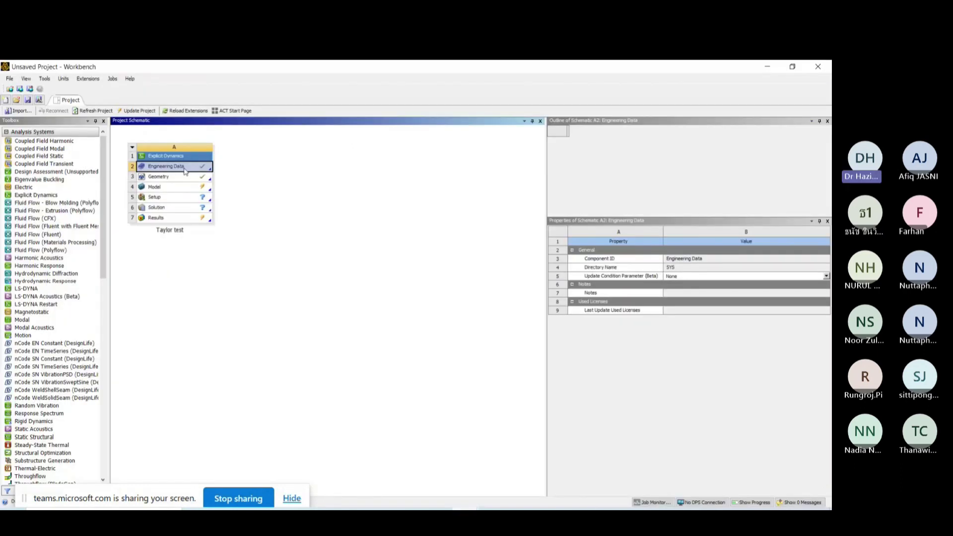
double_click(162, 165)
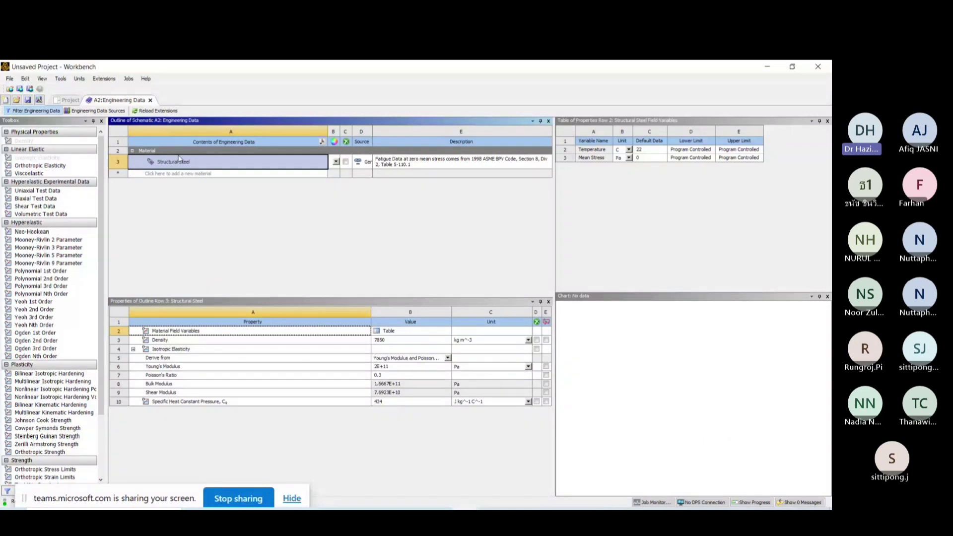
click(105, 111)
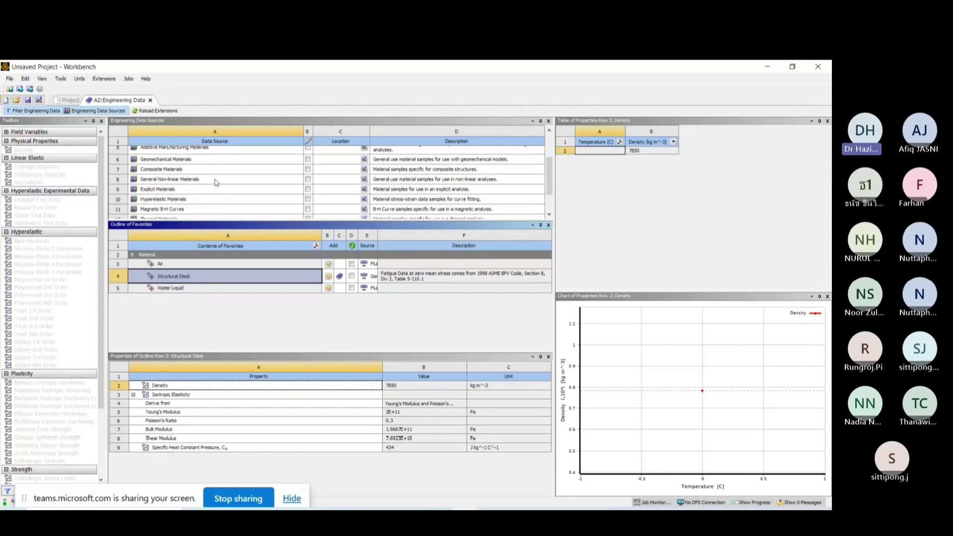
click(215, 181)
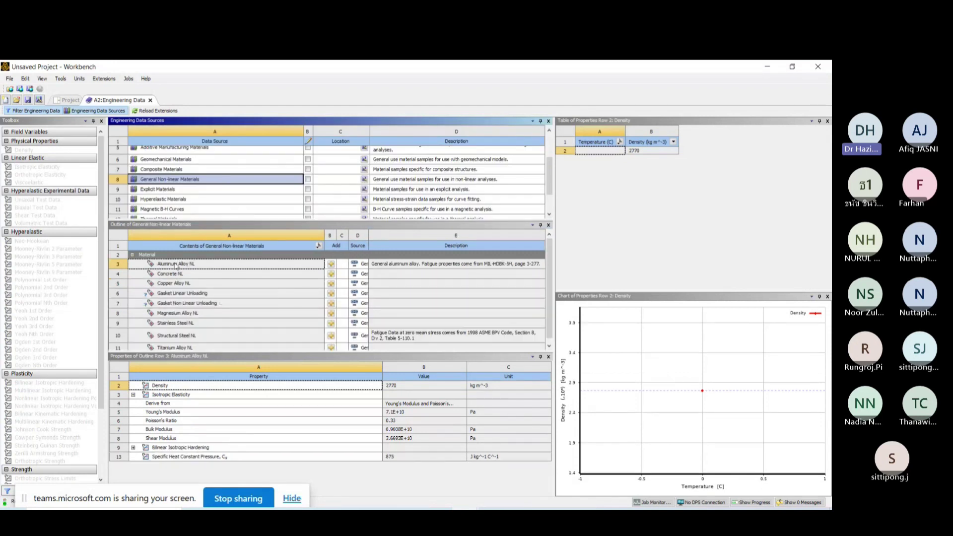
Add Aluminum Alloy NL and Structural Steel NL to the engineering data and return to the project schematic.
click(330, 264)
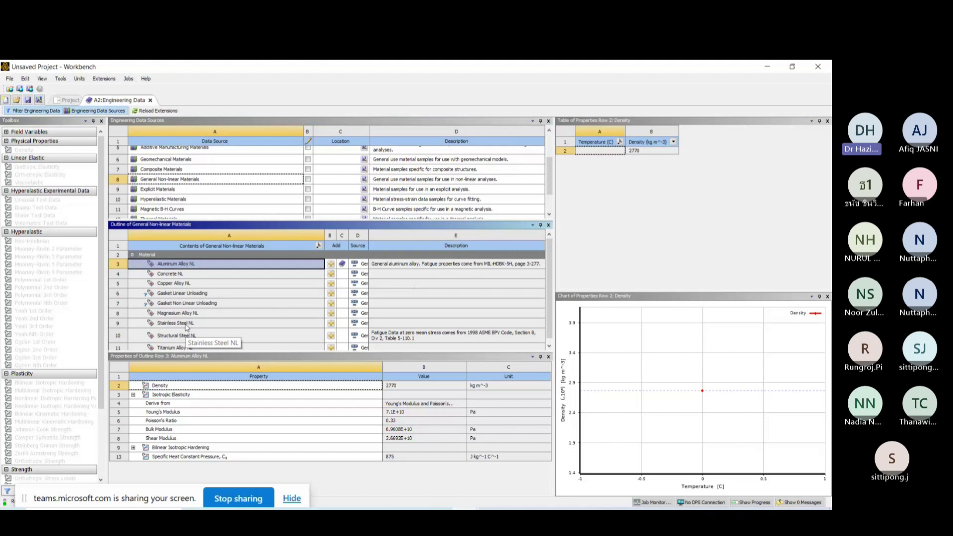
click(330, 338)
click(330, 337)
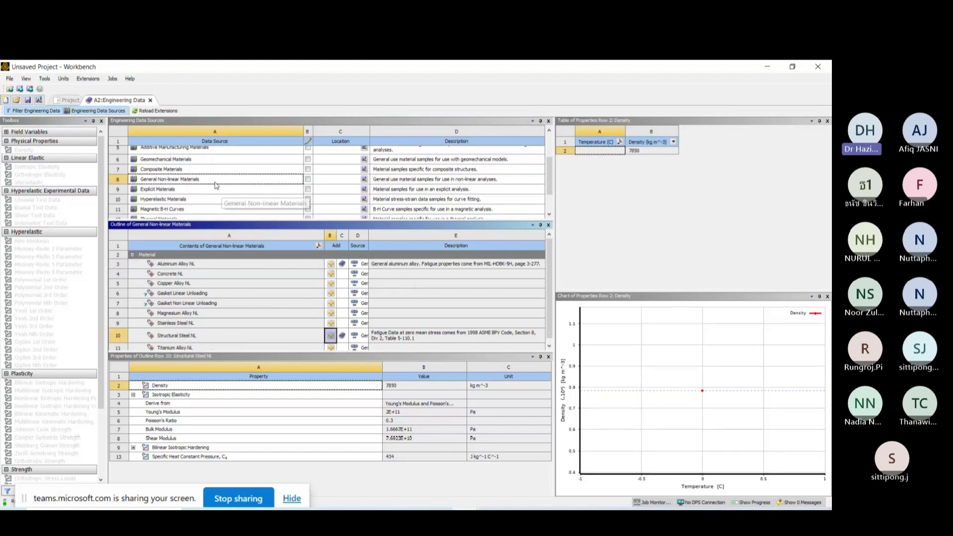
click(182, 189)
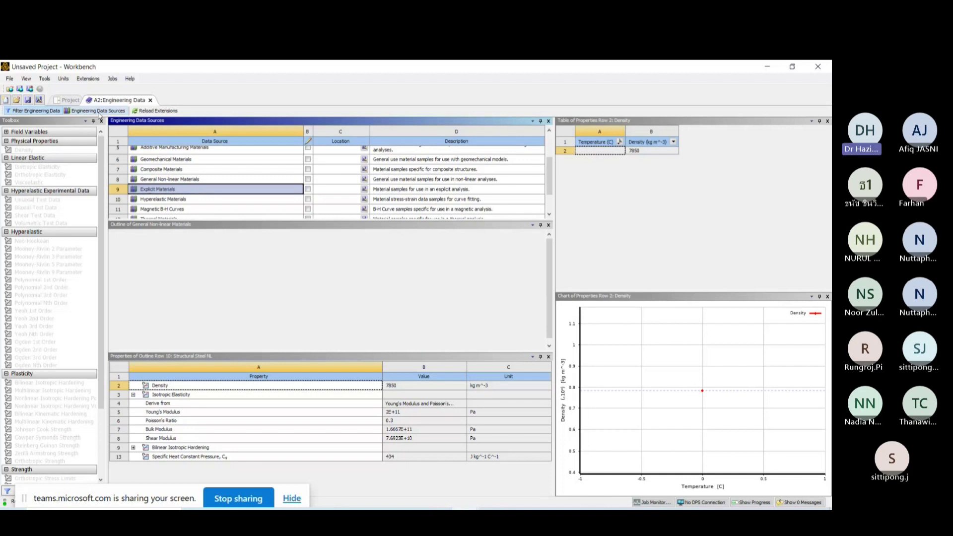
click(193, 179)
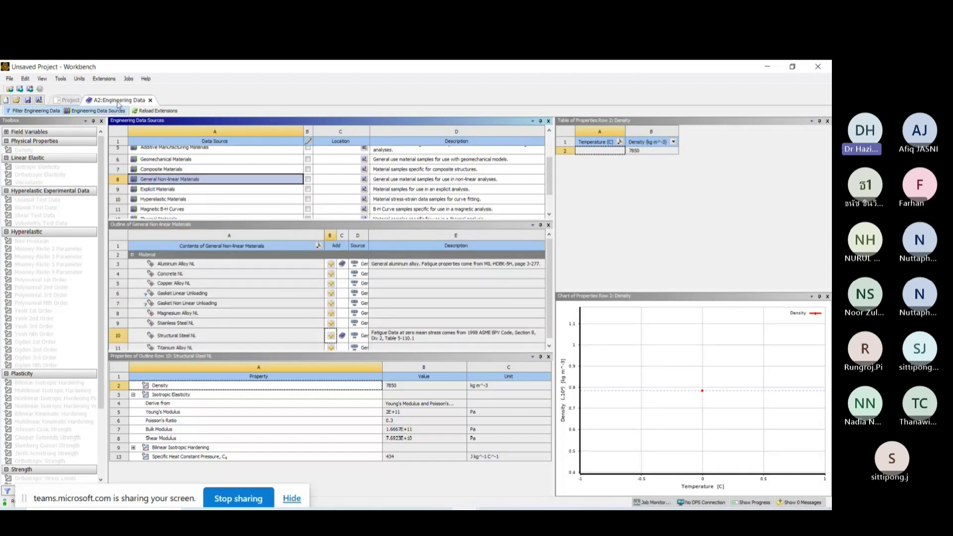
click(151, 101)
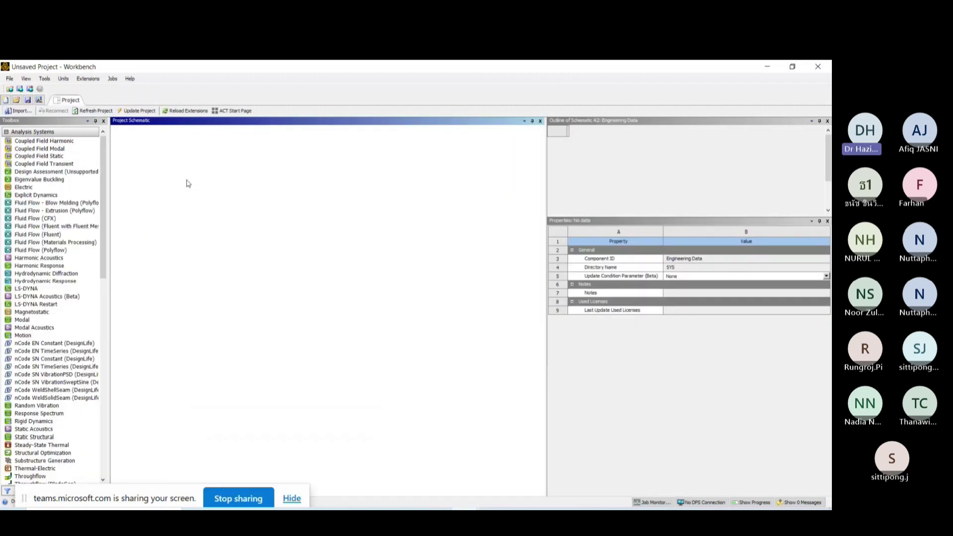
Open the Taylor test model for editing in Mechanical, re-reading the upstream data.
click(186, 180)
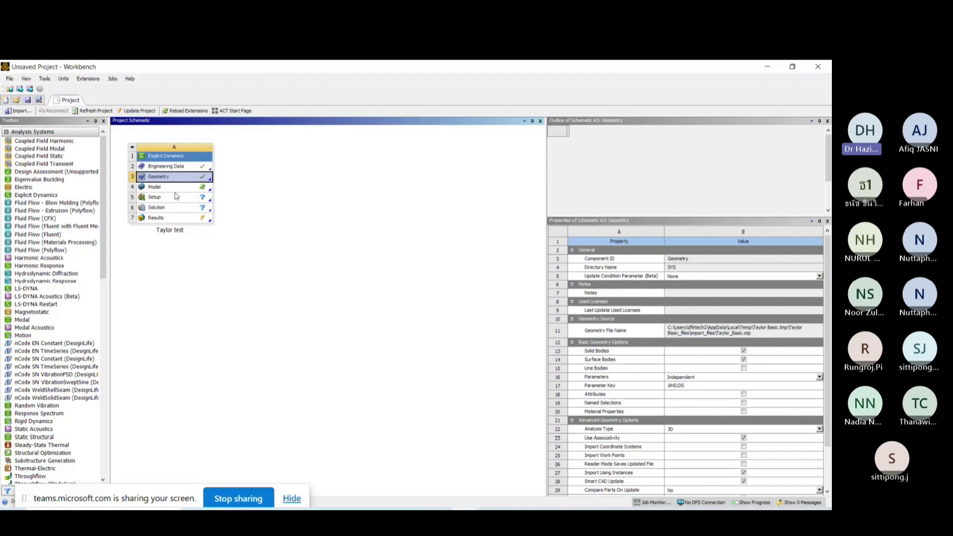
click(175, 189)
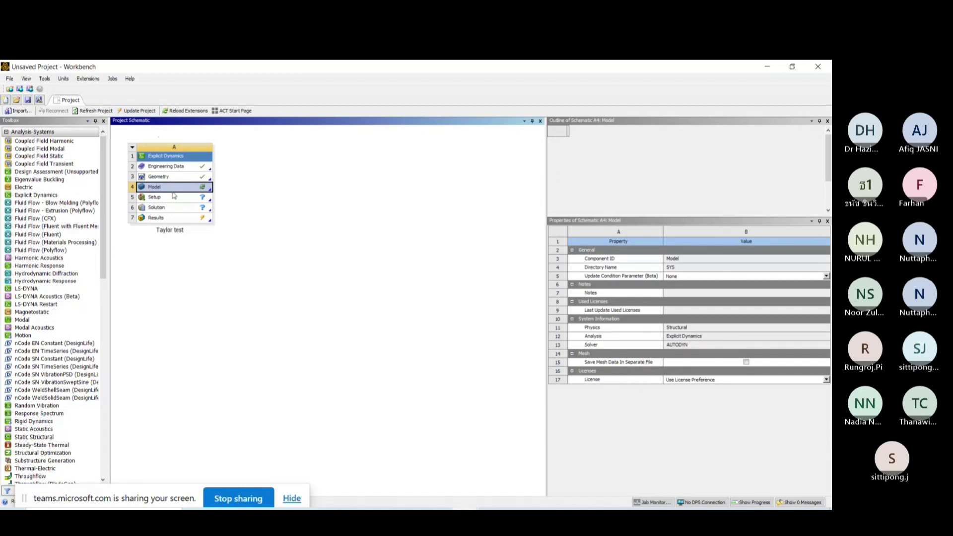
right_click(173, 191)
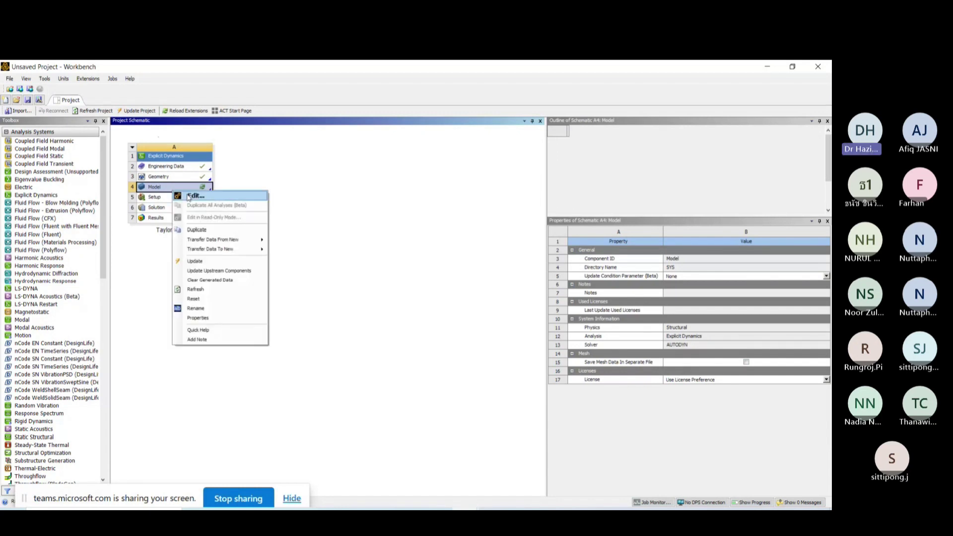
click(195, 196)
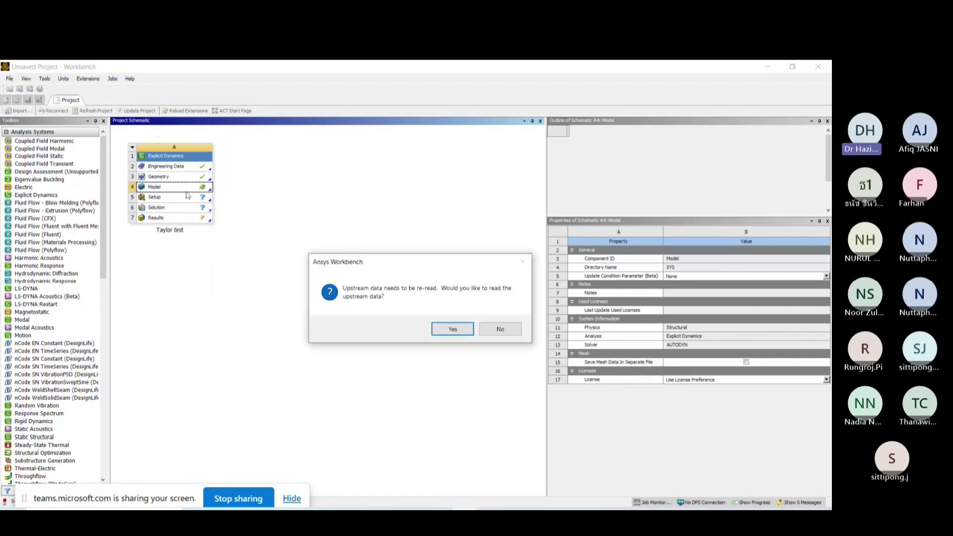
click(460, 332)
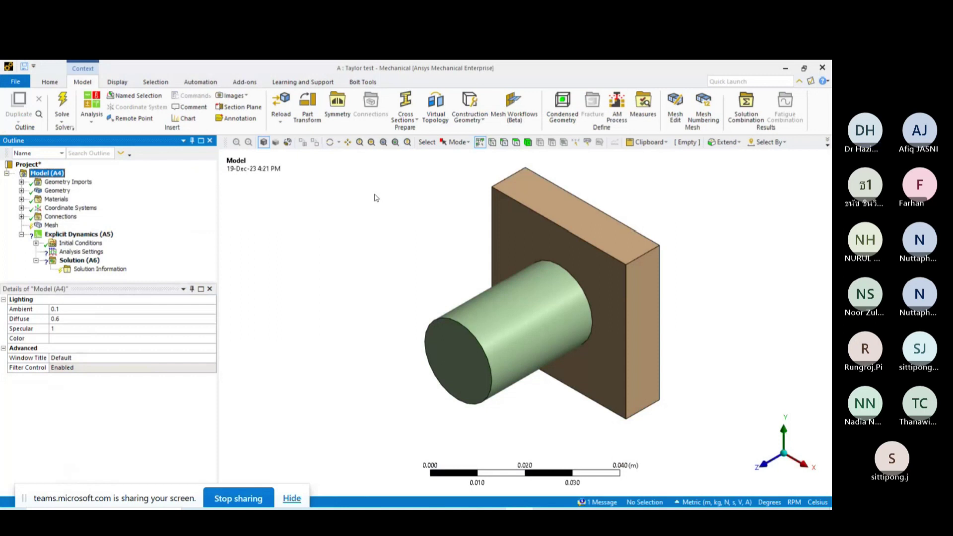
Assign the Aluminum Alloy NL material to the Cylinder body.
click(22, 191)
click(65, 199)
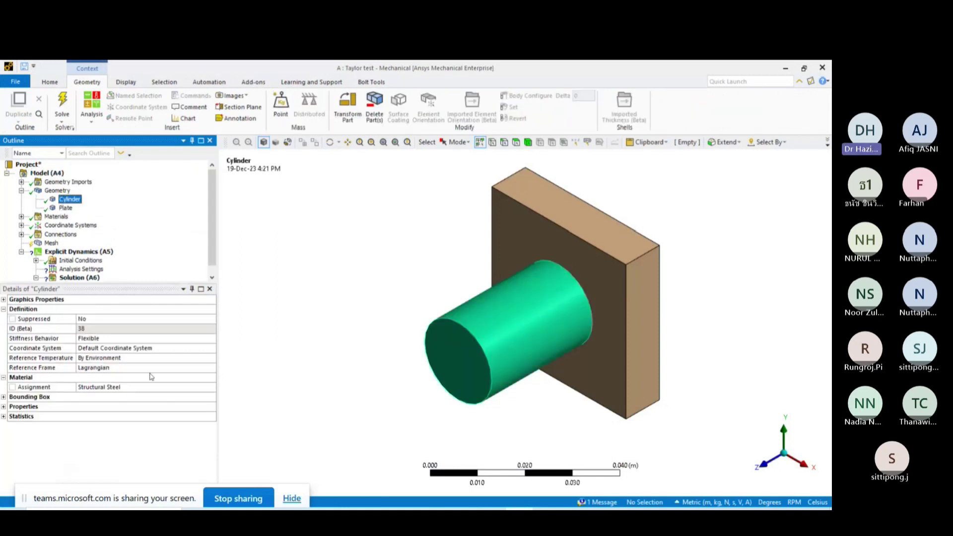
click(139, 387)
click(212, 387)
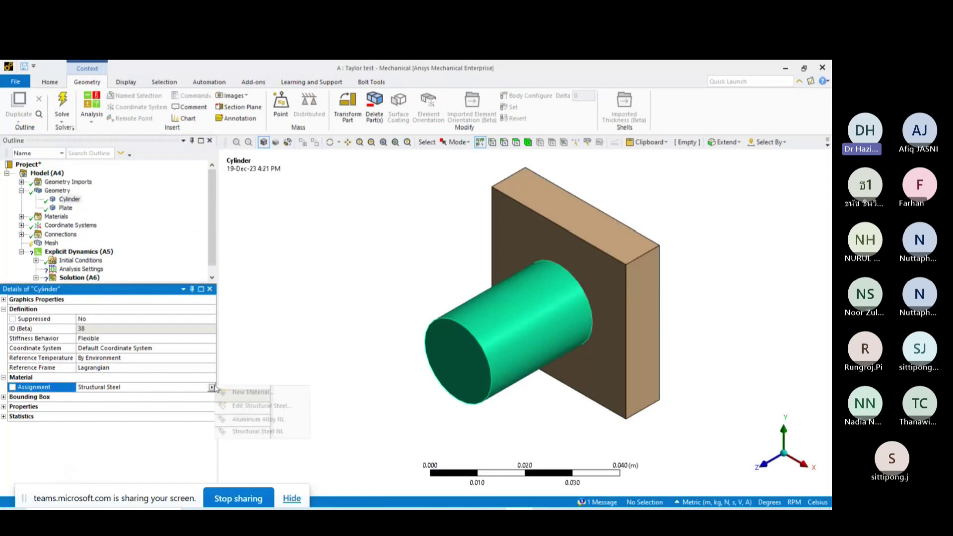
click(257, 422)
Assign the Structural Steel NL material to the Plate body.
click(66, 208)
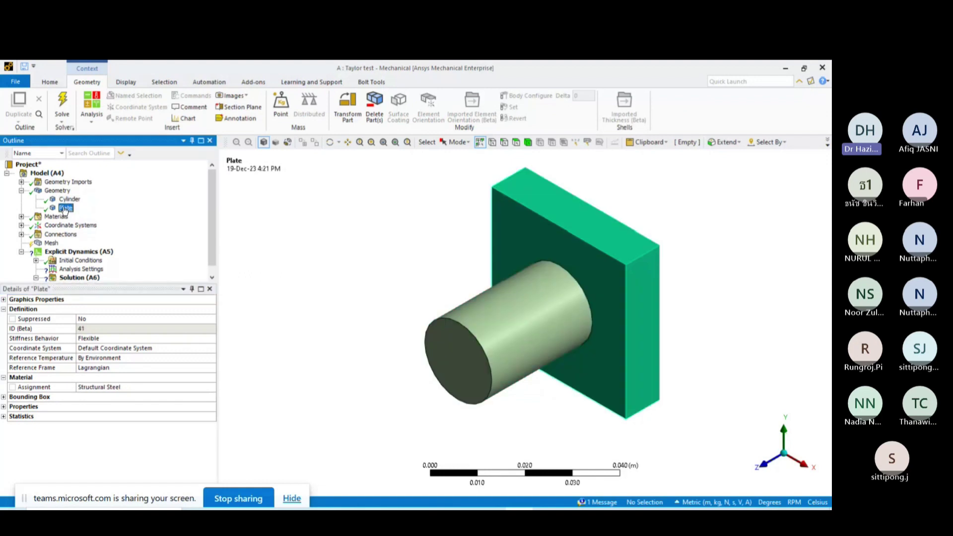
click(113, 387)
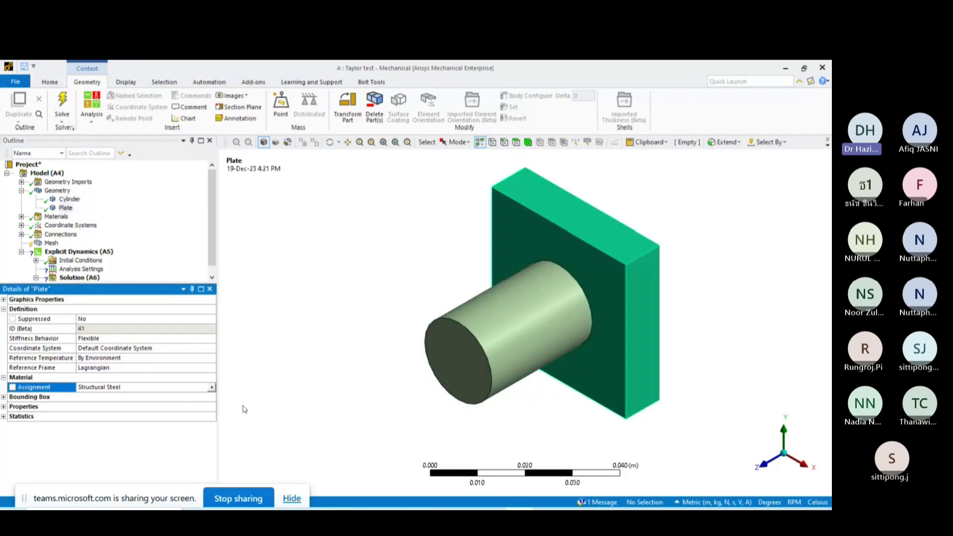
click(212, 387)
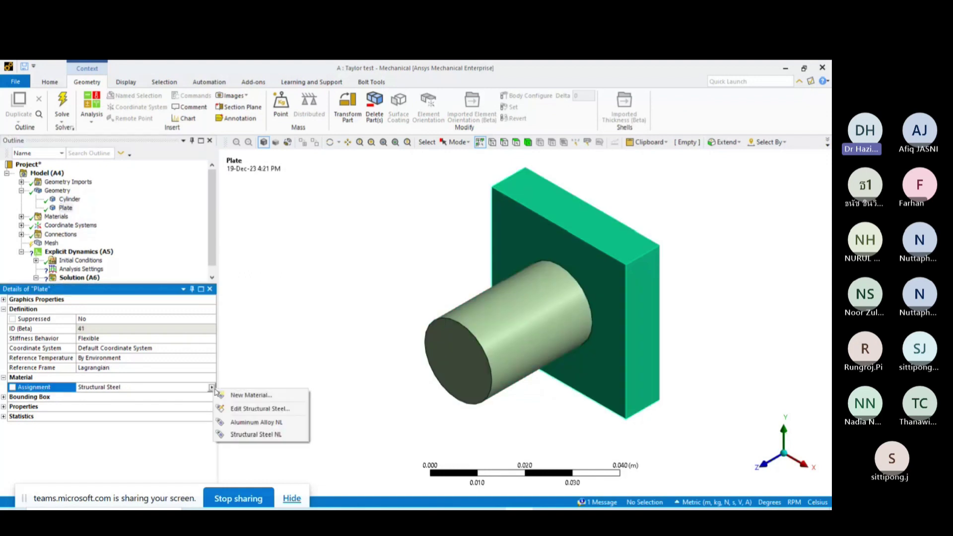
click(254, 435)
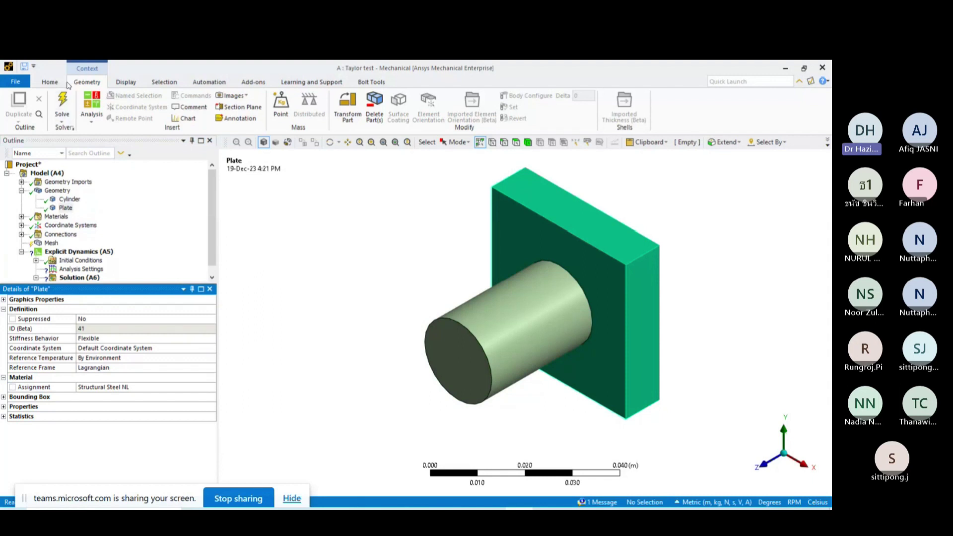
Set the unit system to Metric (m, kg, N, s, V, A).
click(48, 81)
click(424, 123)
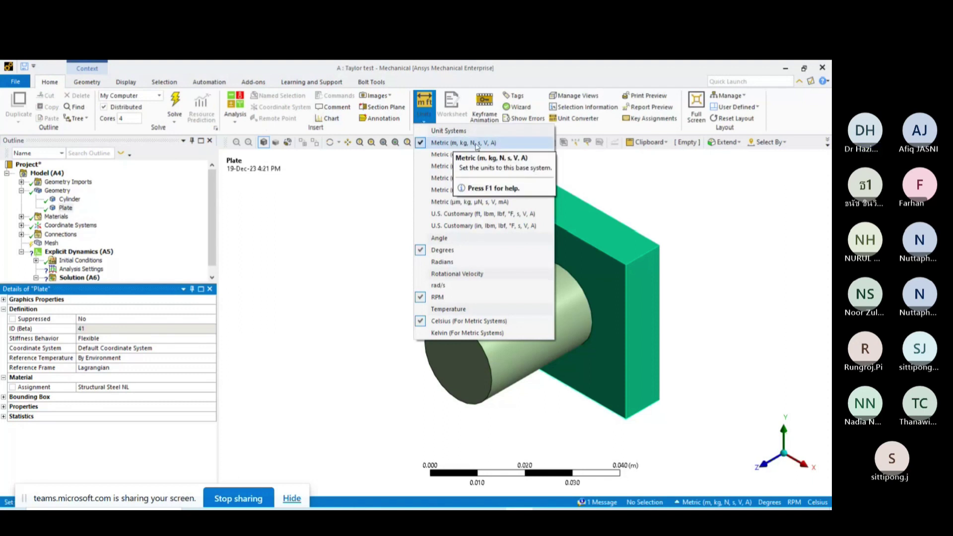
click(444, 143)
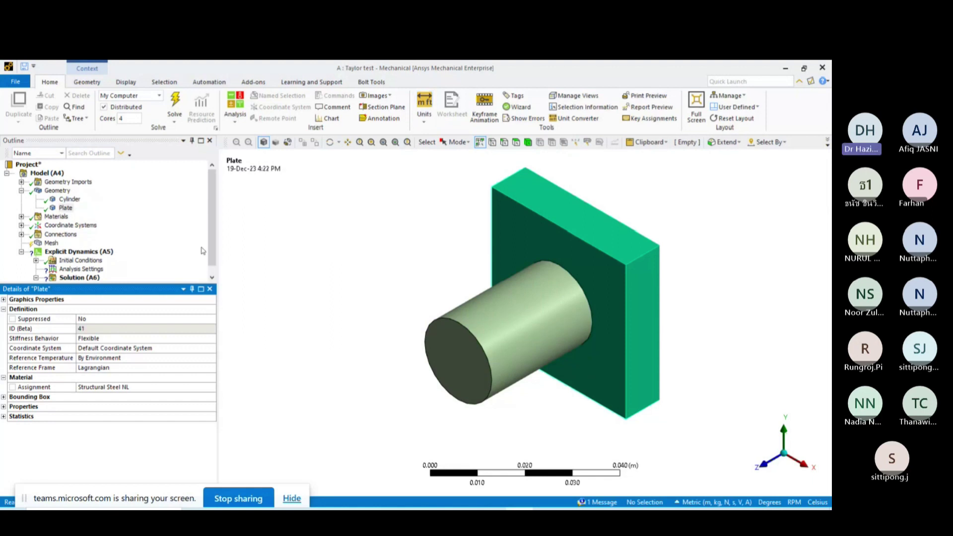
Examine the model's Connections, including the settings of its Body Interactions and Contacts.
click(22, 234)
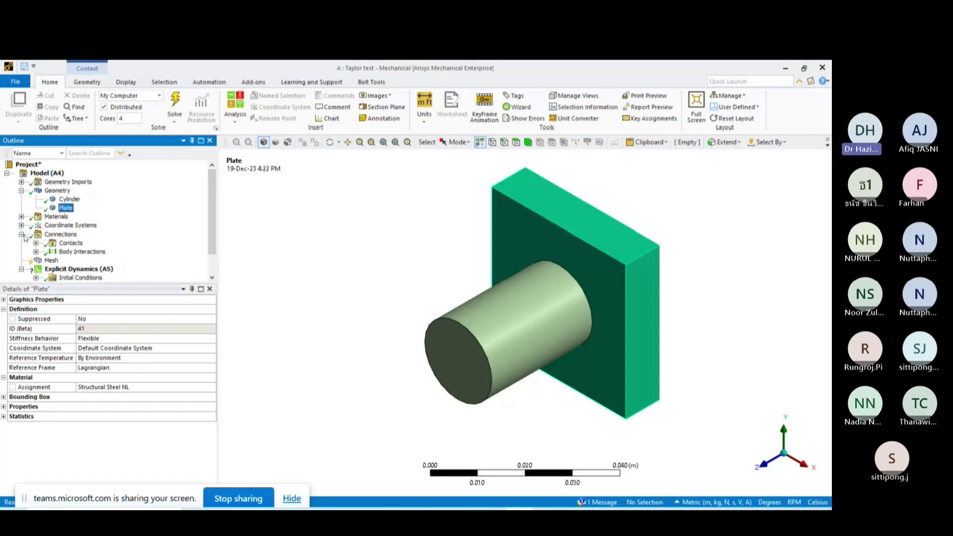
click(57, 235)
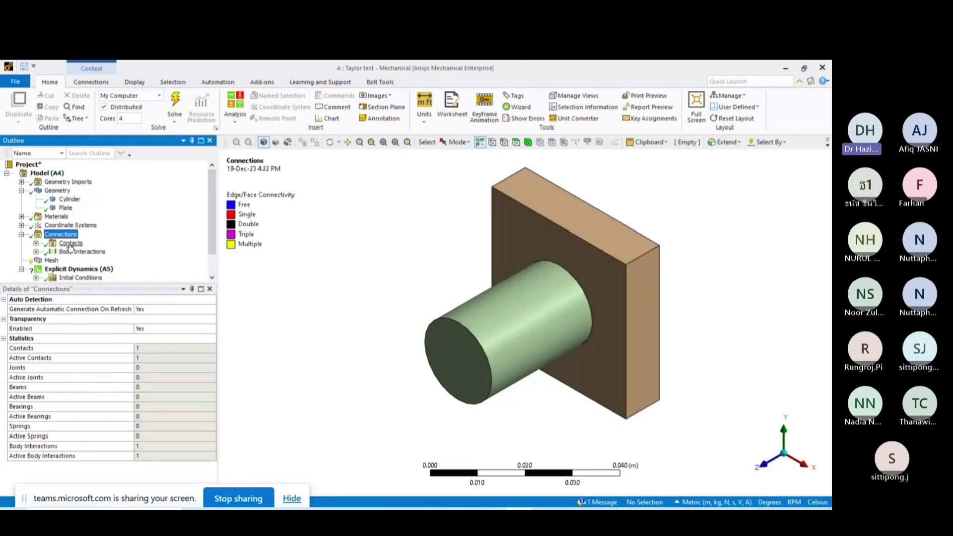
click(82, 252)
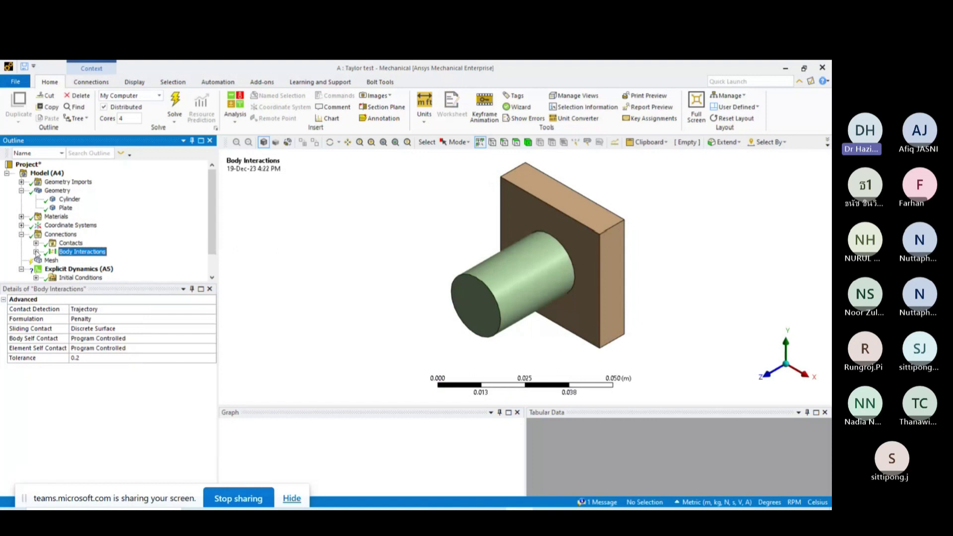
click(62, 244)
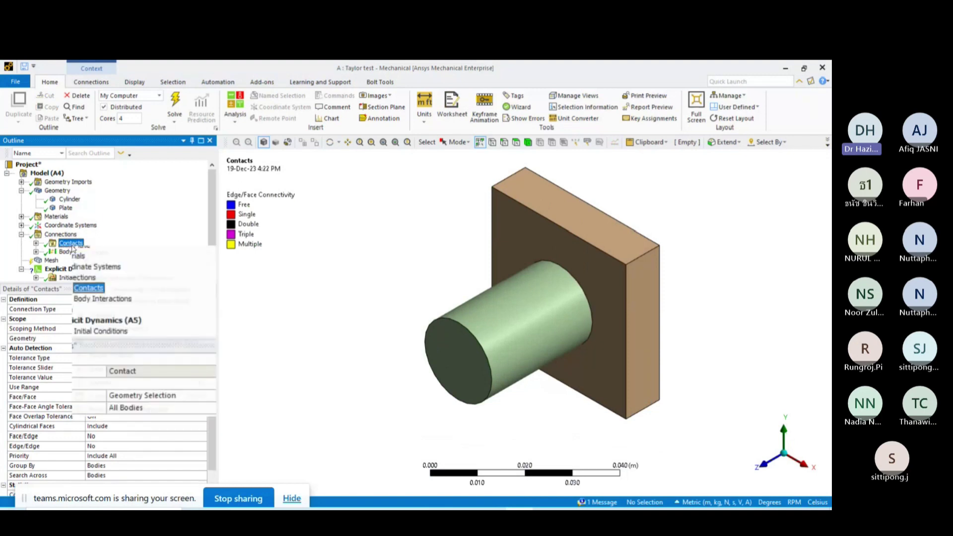
Delete the Contacts group from the model's Connections.
right_click(72, 249)
click(106, 373)
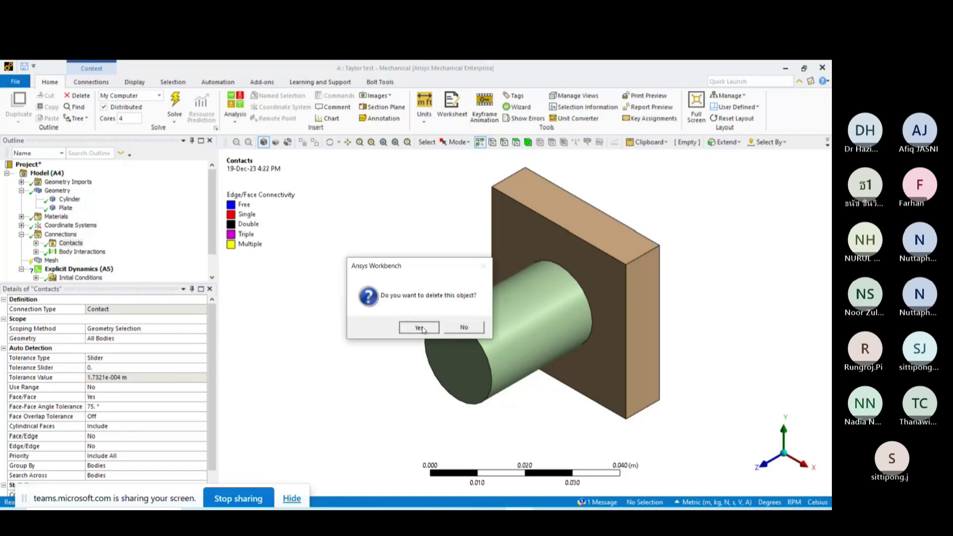
click(419, 327)
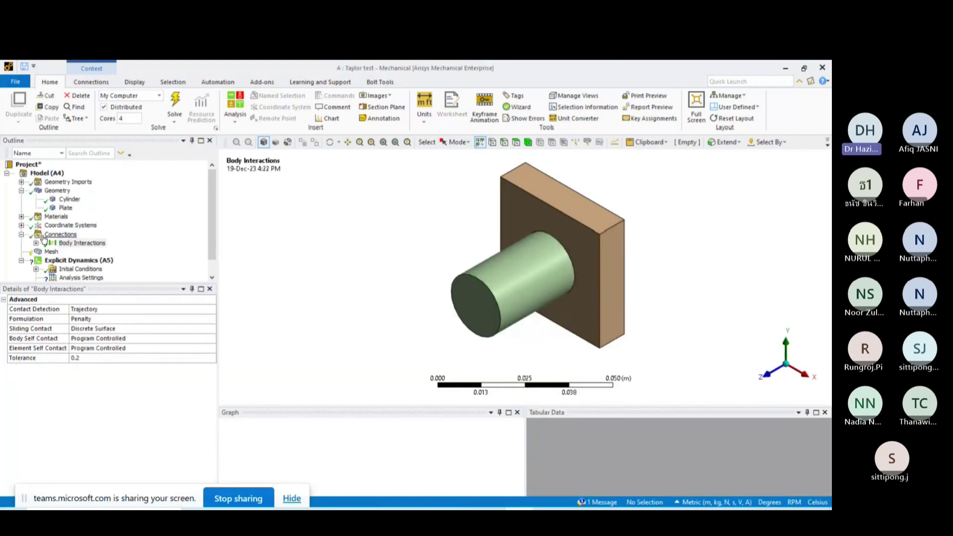
Examine the Body Interaction's scope and type, and view the cylinder and plate at their interface.
click(36, 244)
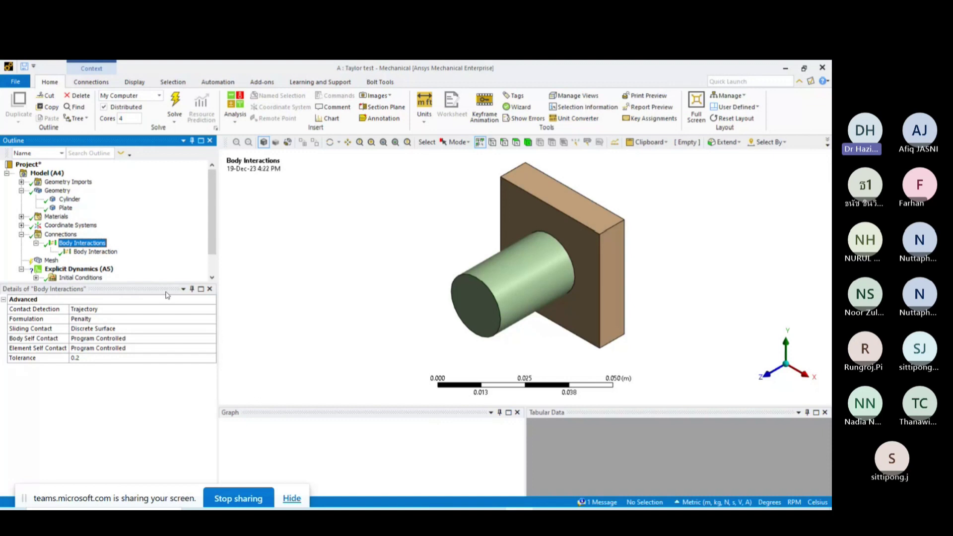
click(104, 252)
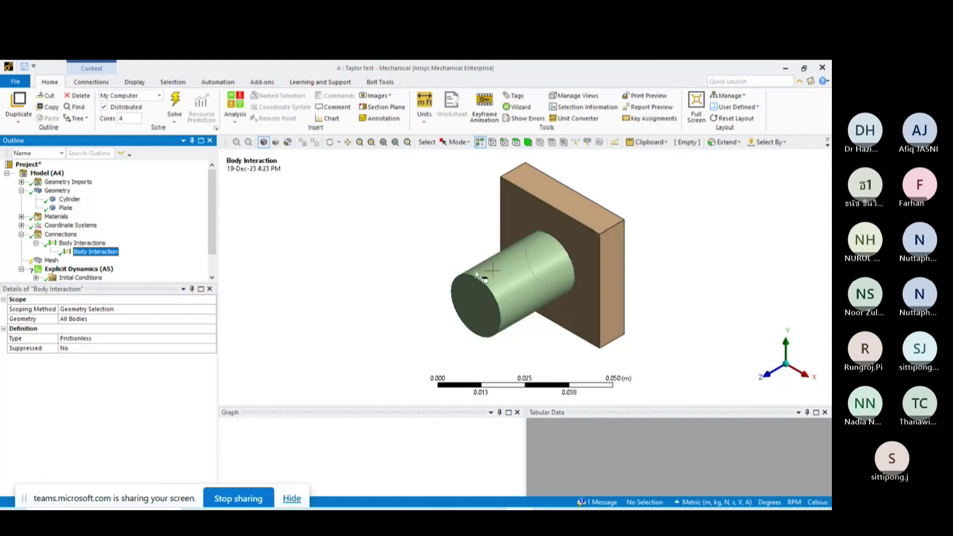
middle_drag(579, 253, 547, 244)
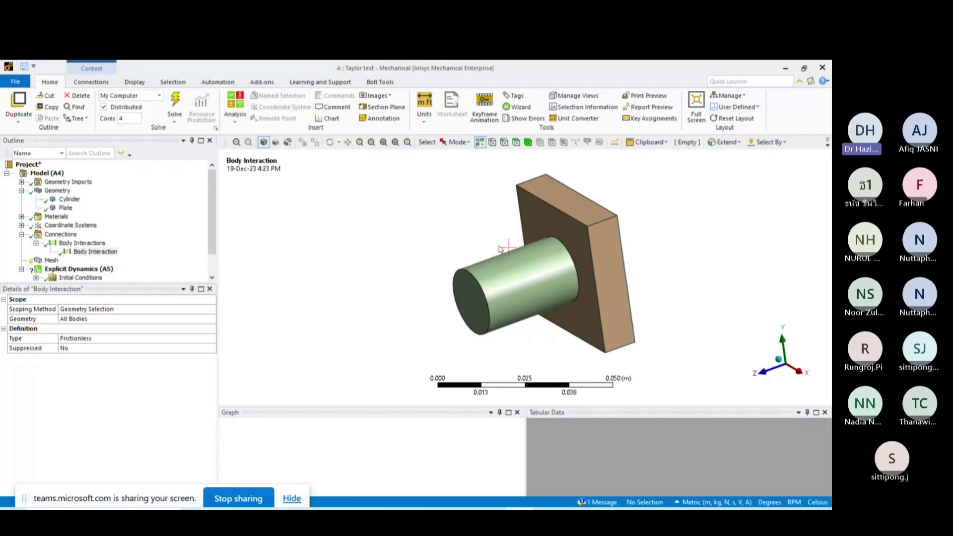
click(326, 320)
click(99, 379)
Set the global mesh element size to 0.003 m.
click(52, 262)
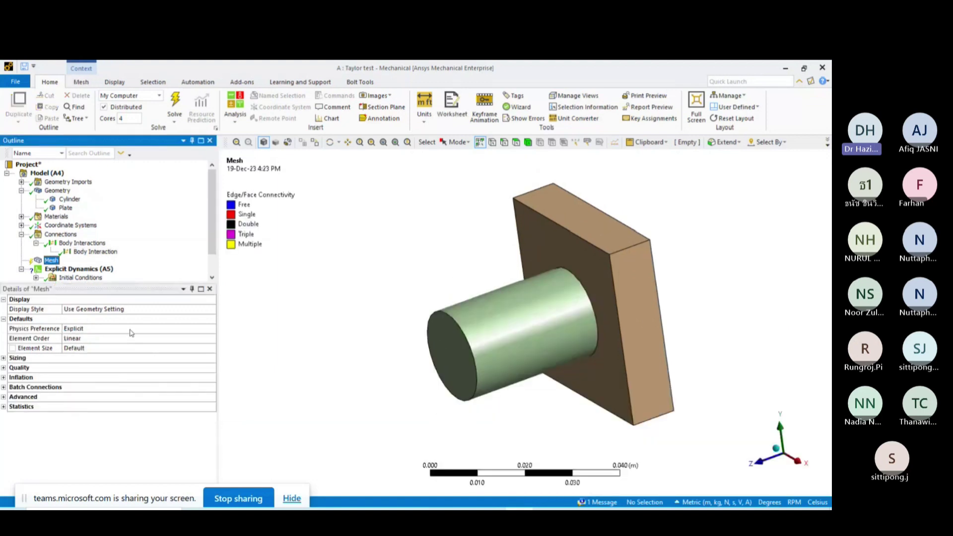
click(86, 349)
text(0)
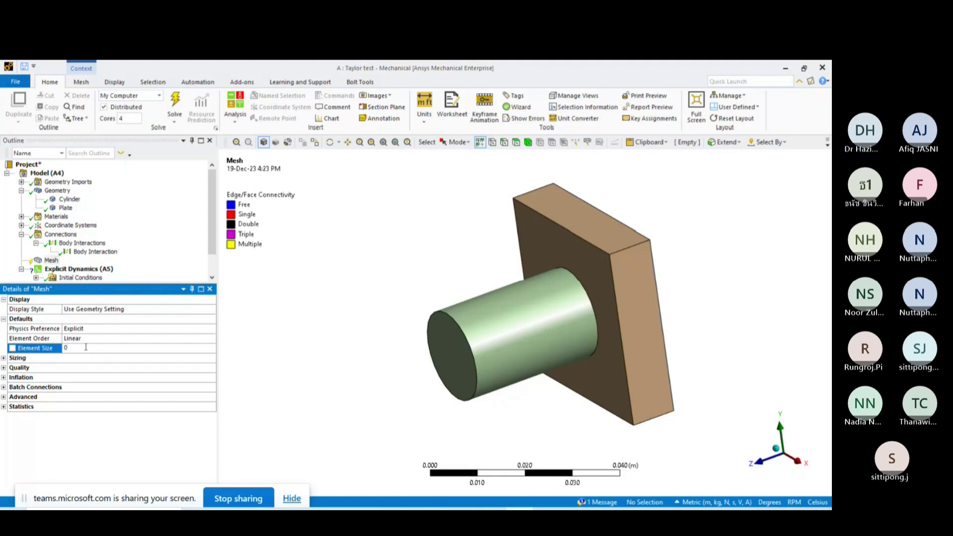
text(.003)
key(Return)
Turn off adaptive sizing in the mesh sizing settings.
click(4, 359)
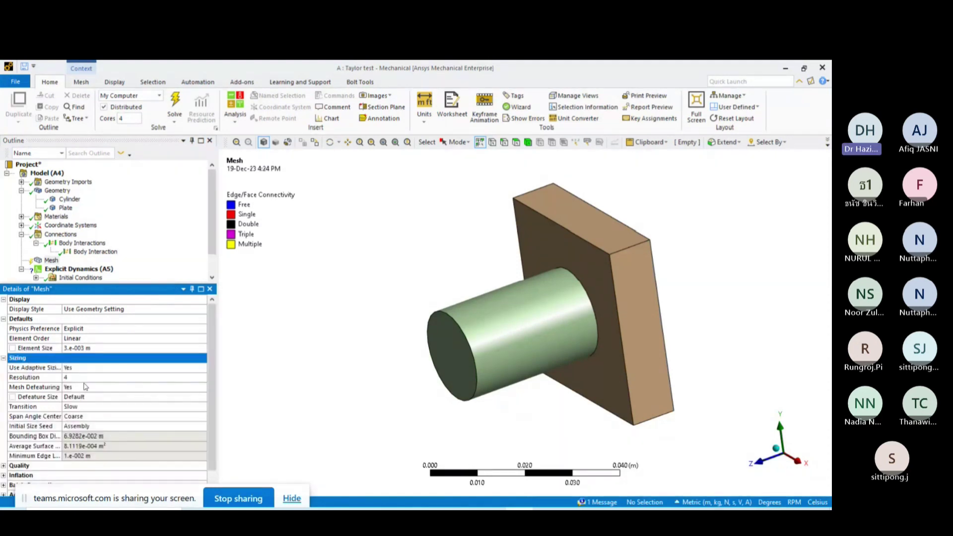
click(74, 368)
click(202, 368)
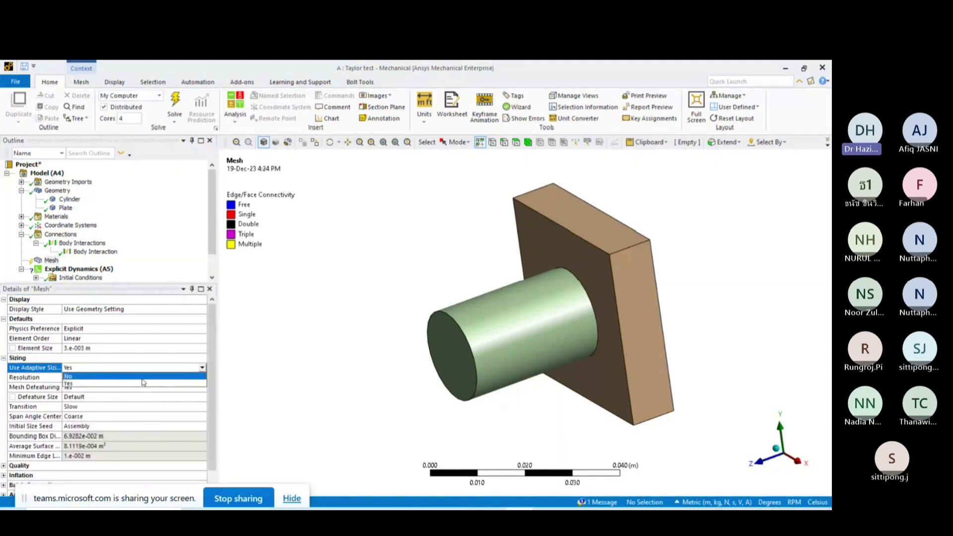
click(72, 387)
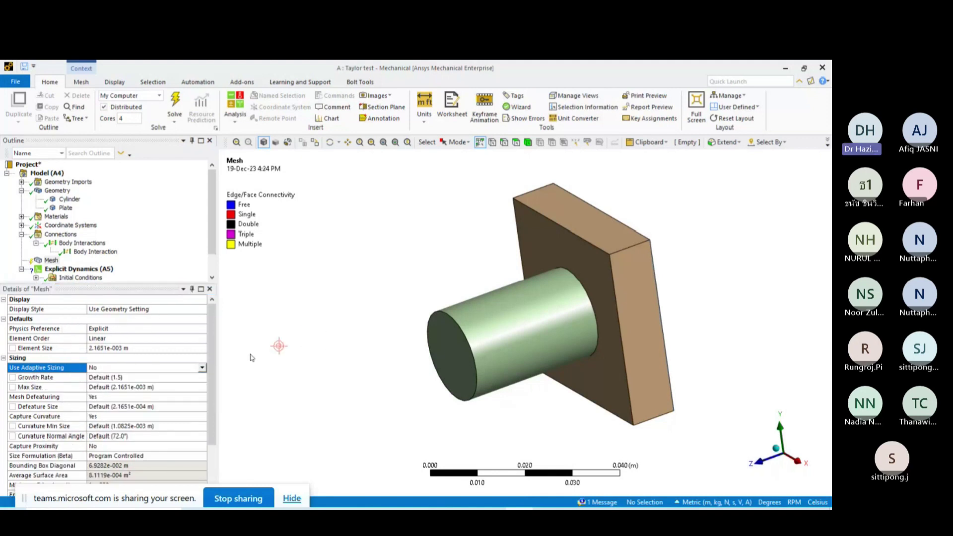
Generate the mesh for the cylinder and plate.
scroll(214, 335, down, 1)
scroll(215, 335, down, 2)
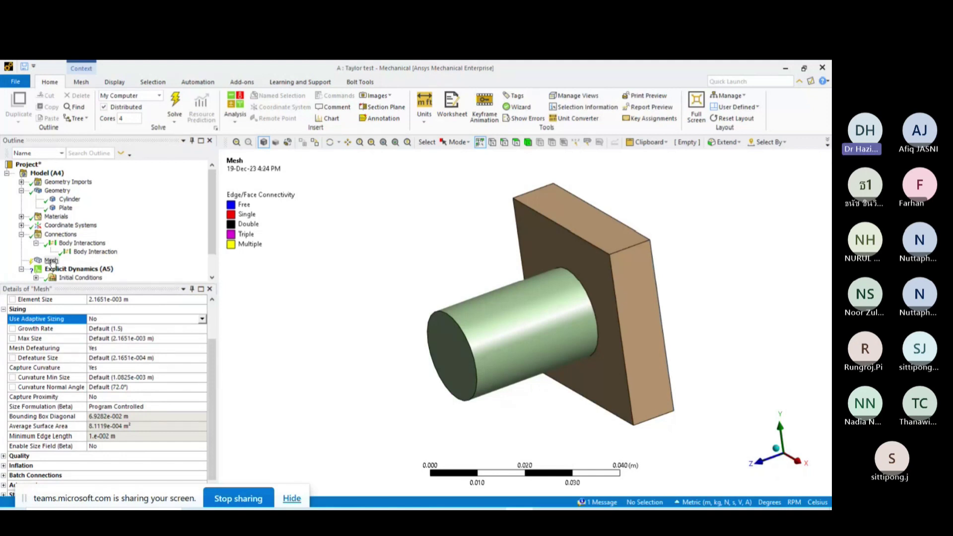
right_click(51, 262)
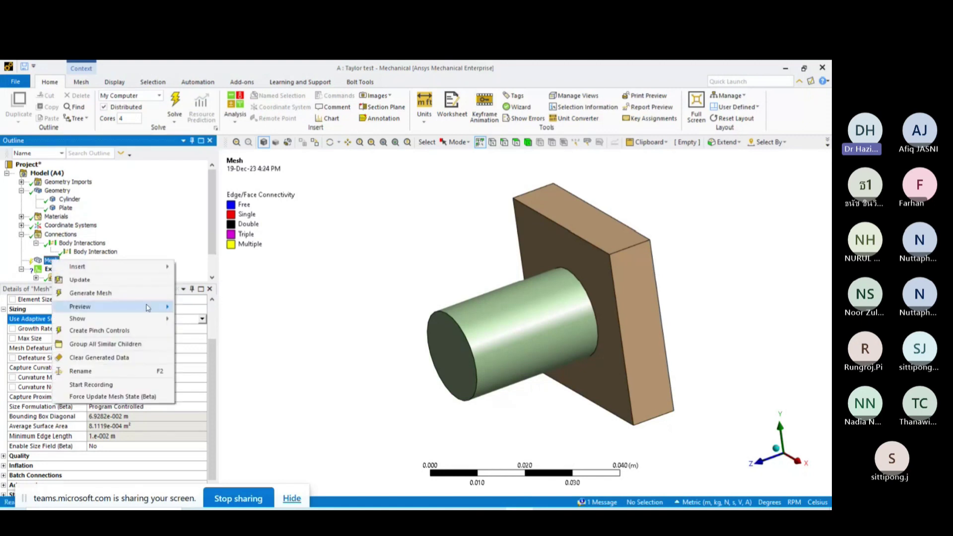
click(92, 293)
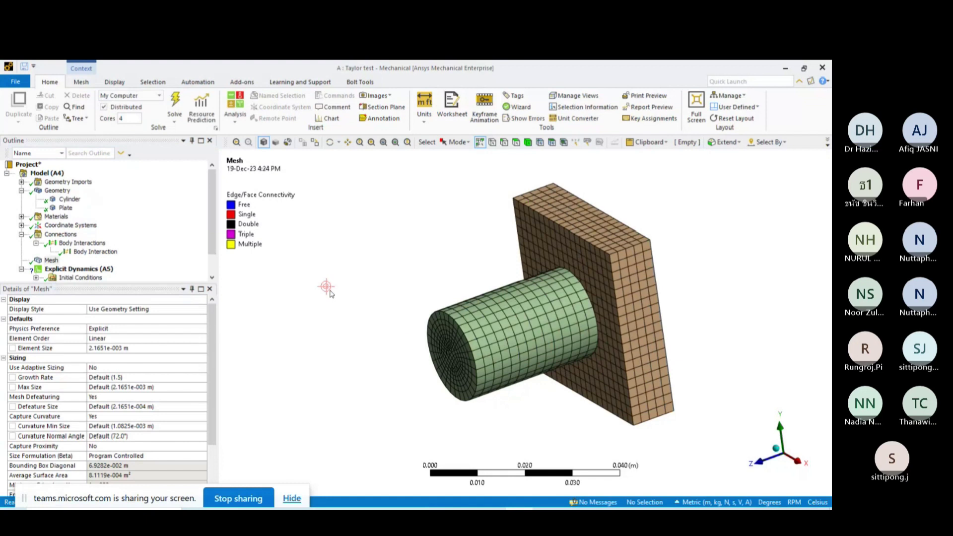
mouse_move(468, 314)
middle_down()
mouse_move(536, 296)
mouse_move(459, 309)
middle_up()
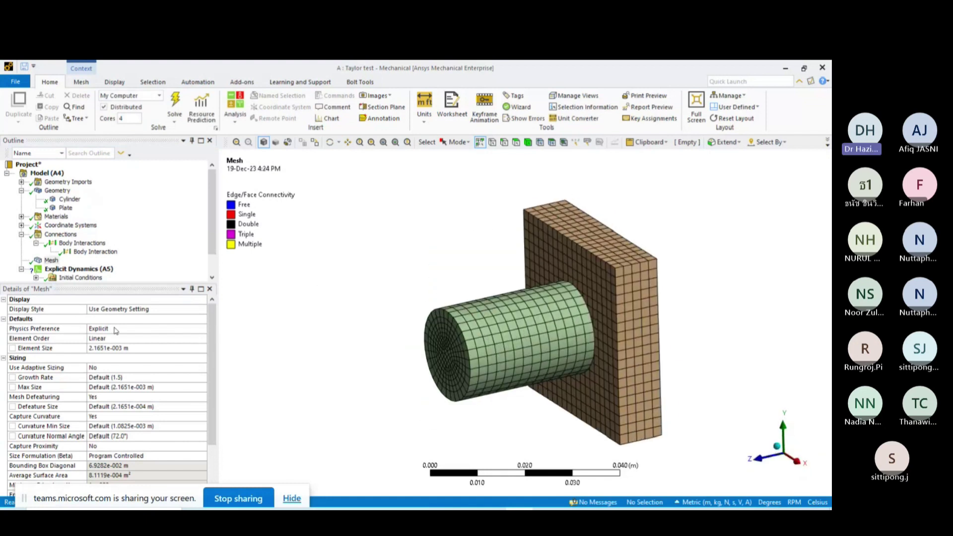
Color the mesh by Characteristic Length (LS-DYNA) through its display style and inspect the cylinder's end face.
click(134, 310)
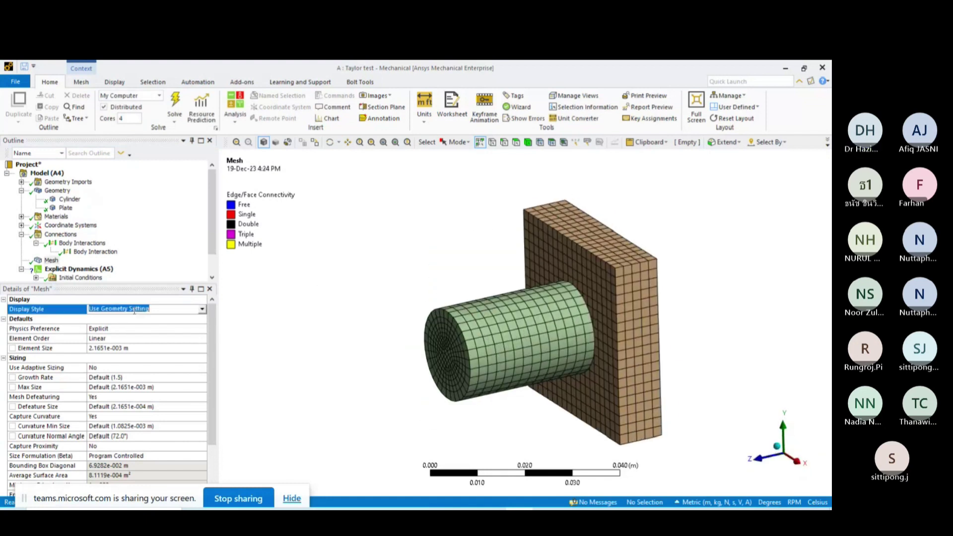
click(202, 309)
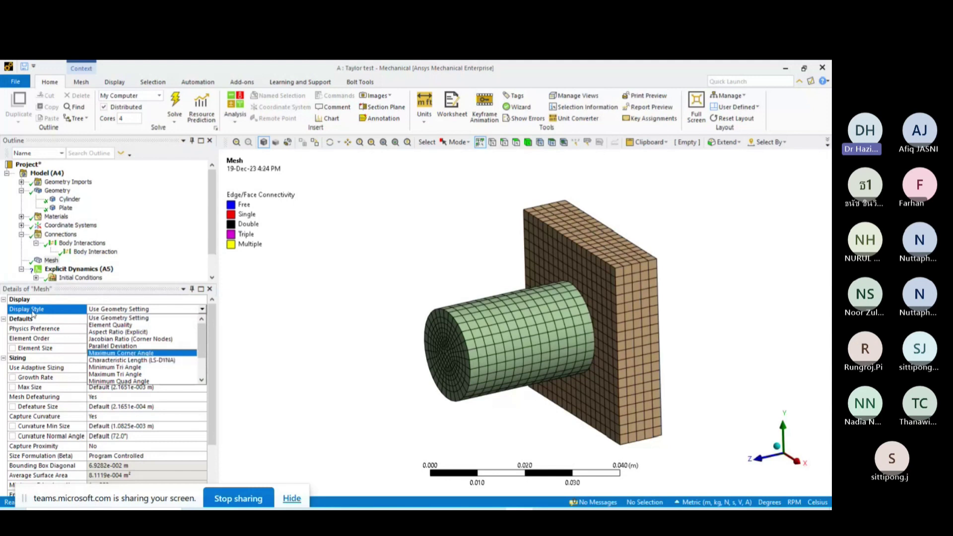
click(132, 360)
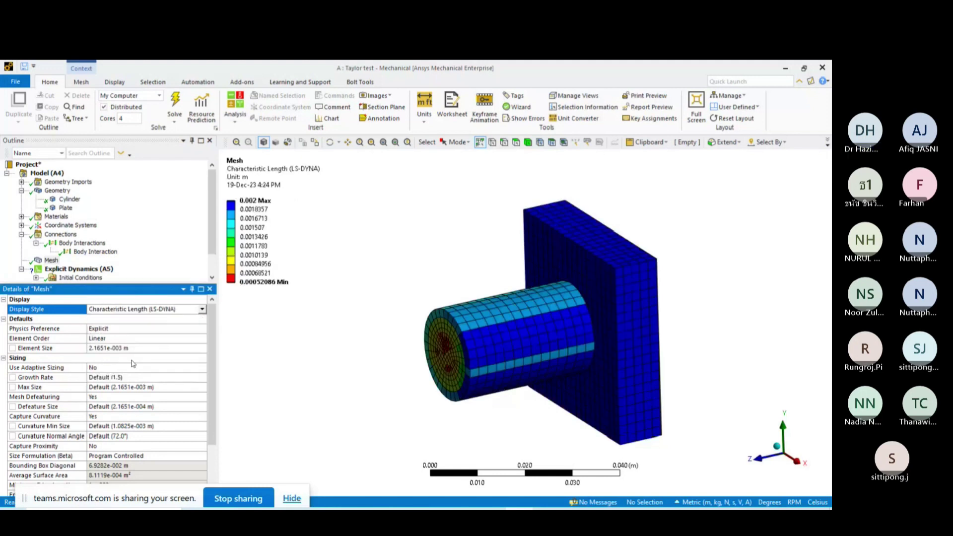
middle_drag(398, 298, 425, 323)
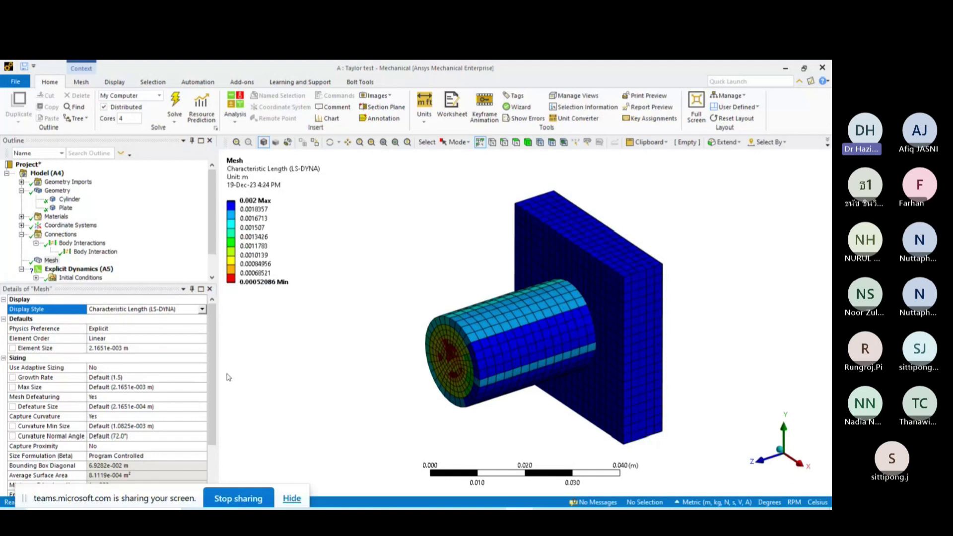
Expand the mesh Quality settings and return the mesh display style to Use Geometry Setting.
scroll(124, 412, down, 2)
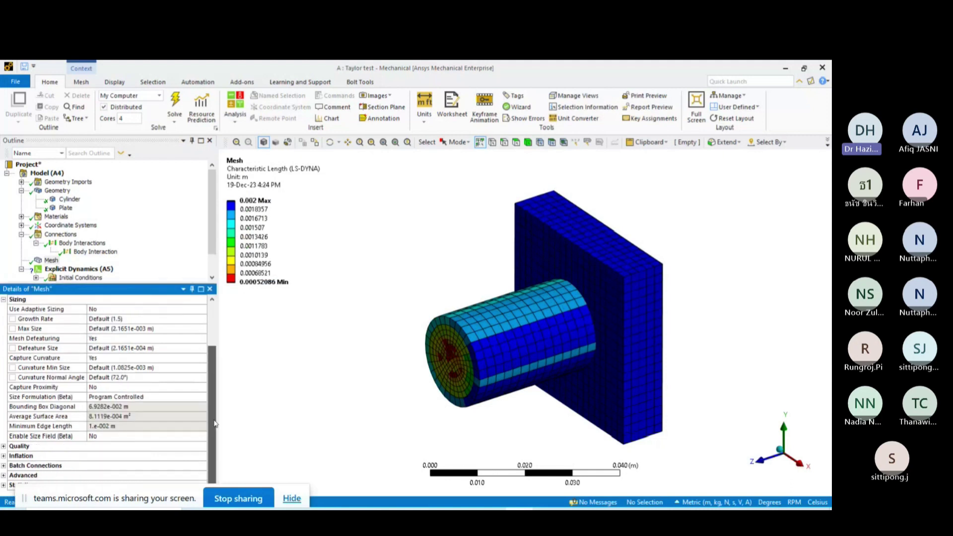
click(4, 447)
scroll(149, 378, up, 2)
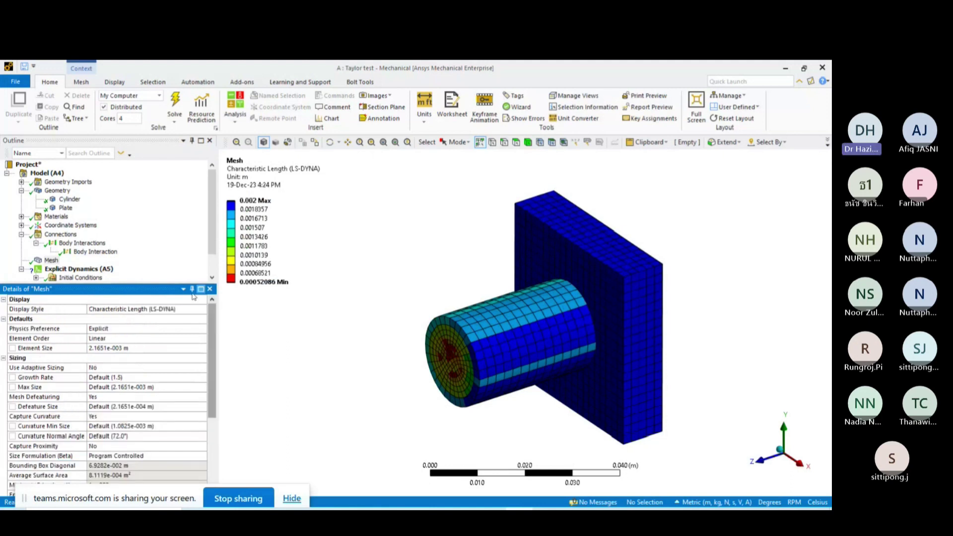
click(195, 309)
click(202, 309)
click(152, 318)
Set the mesh metric to Characteristic Length (LS-DYNA) and examine the distribution of elements in the Mesh Metrics chart.
drag(213, 357, 213, 422)
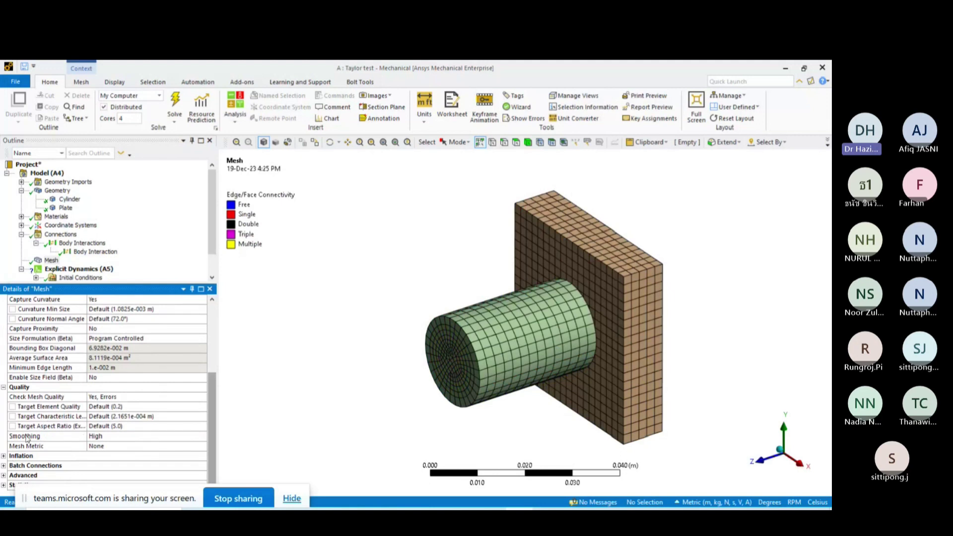
click(26, 446)
click(203, 446)
click(203, 446)
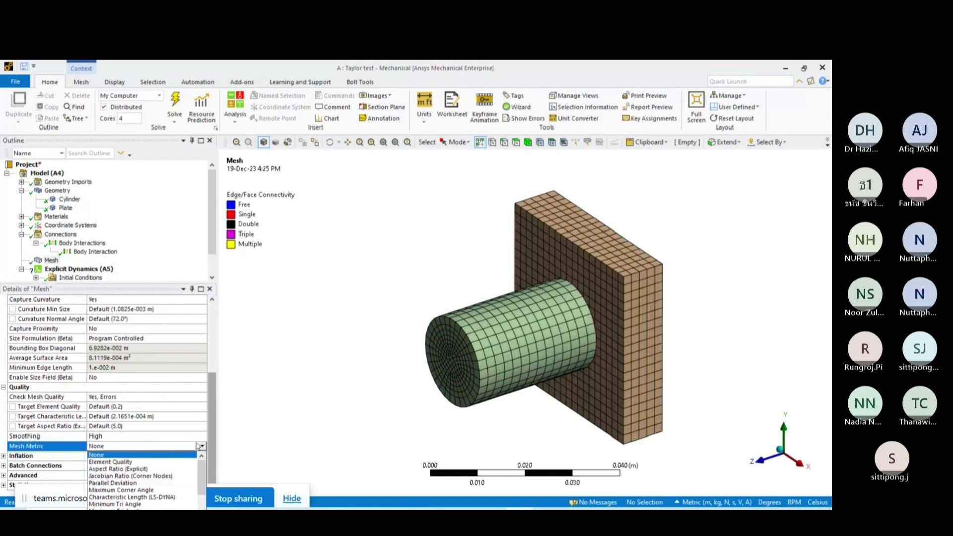
click(131, 499)
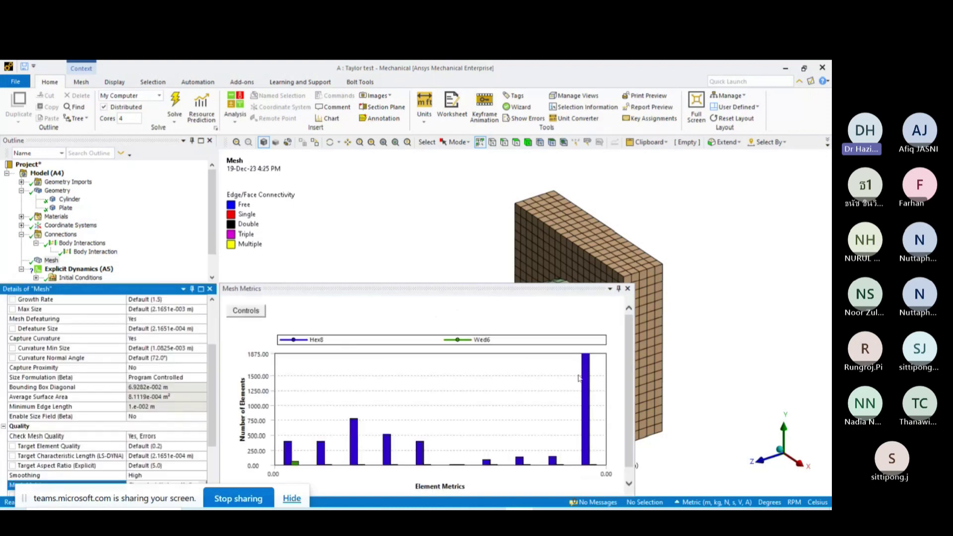
click(417, 286)
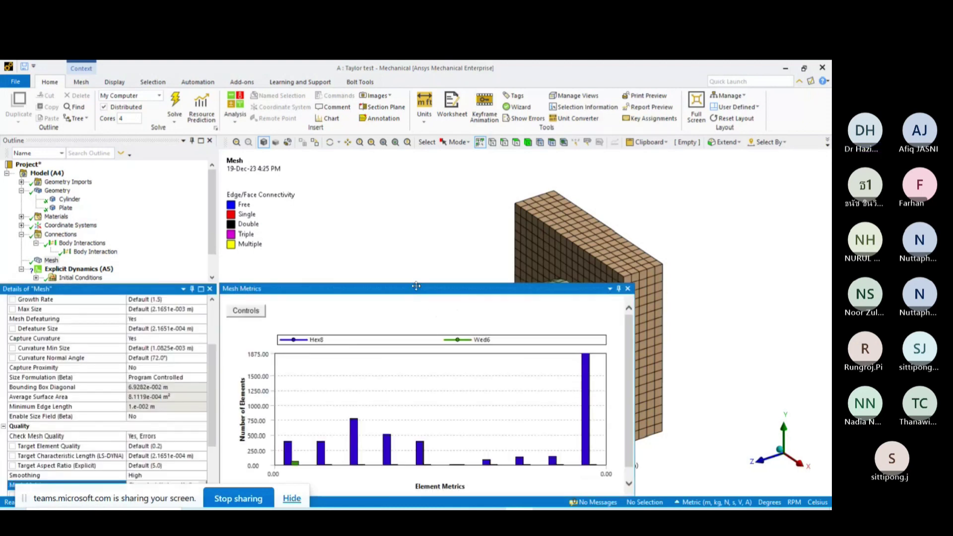
drag(416, 286, 480, 251)
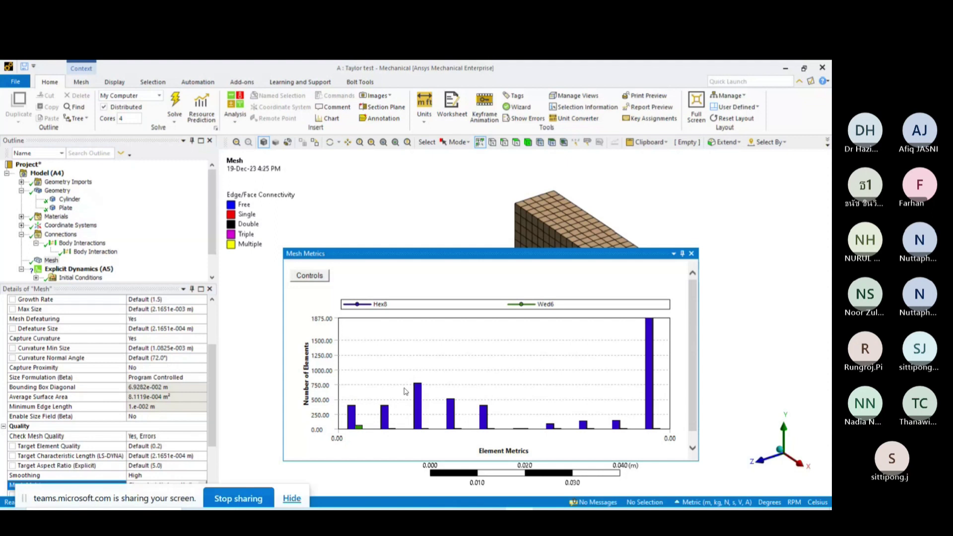
mouse_move(214, 366)
mouse_down()
mouse_move(214, 330)
mouse_move(224, 386)
mouse_move(219, 364)
mouse_up()
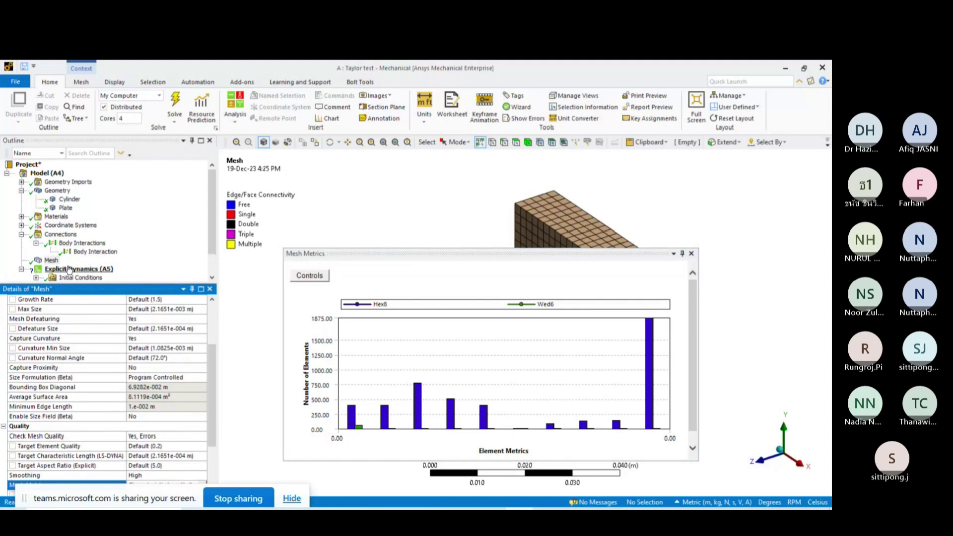
Examine the Explicit Dynamics analysis settings overview, its Initial Conditions and the Pre-Stress details.
click(78, 269)
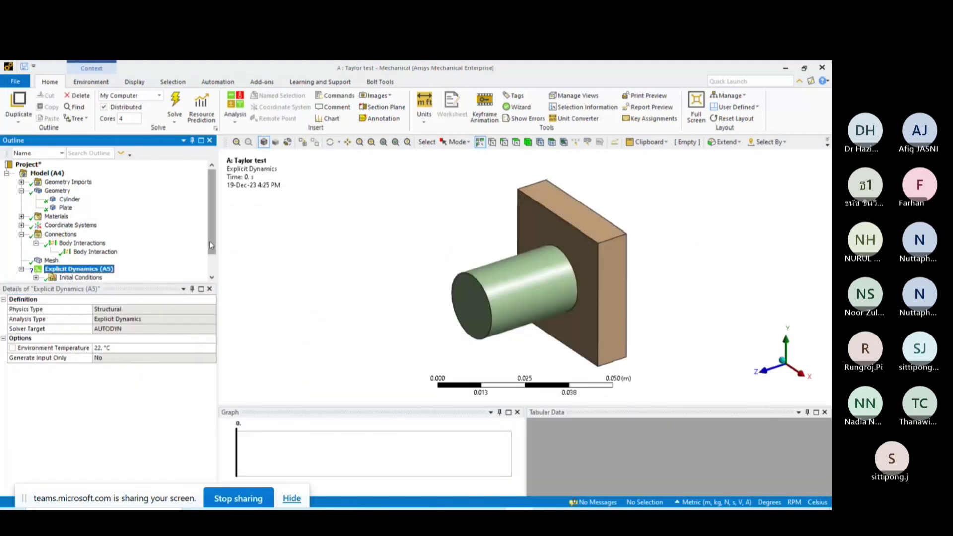
drag(212, 244, 177, 284)
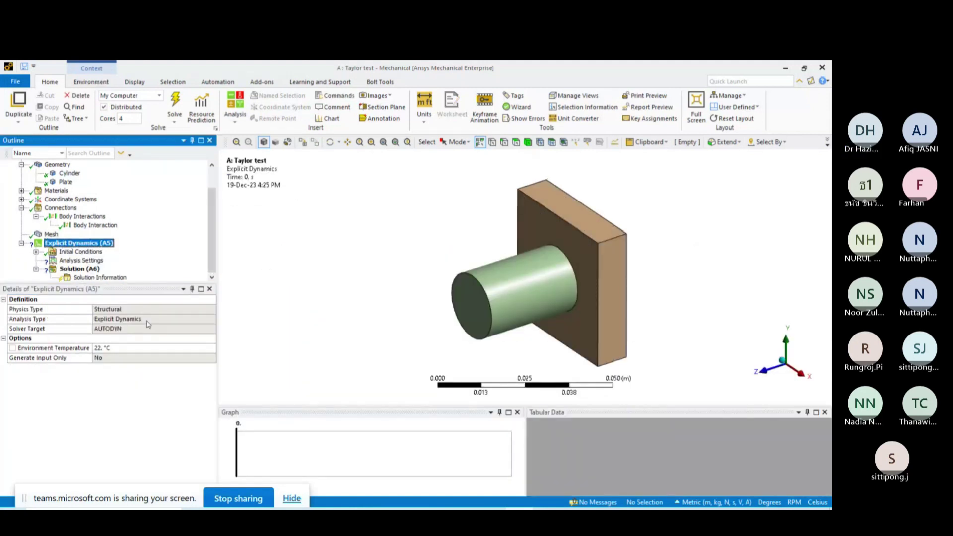
drag(114, 496, 583, 84)
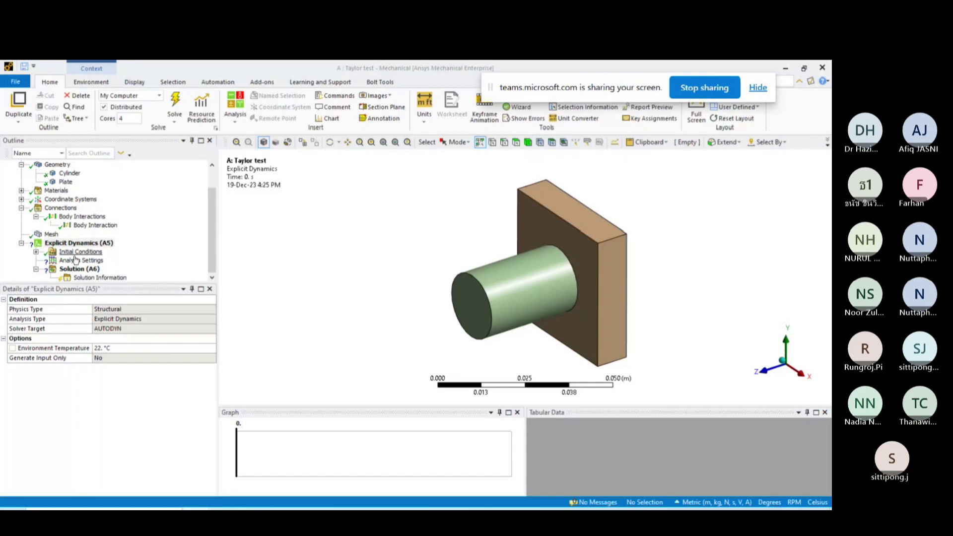
click(35, 251)
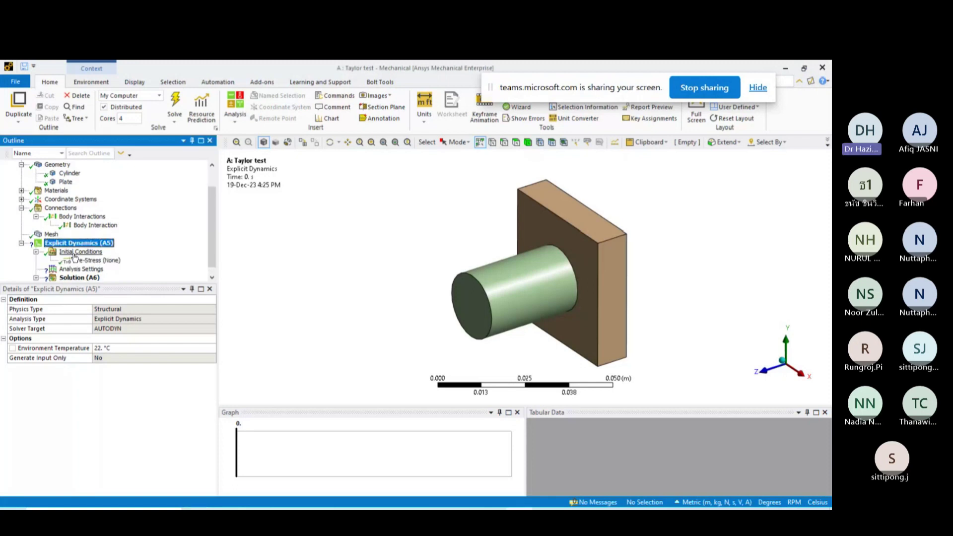
click(80, 251)
click(87, 261)
click(86, 253)
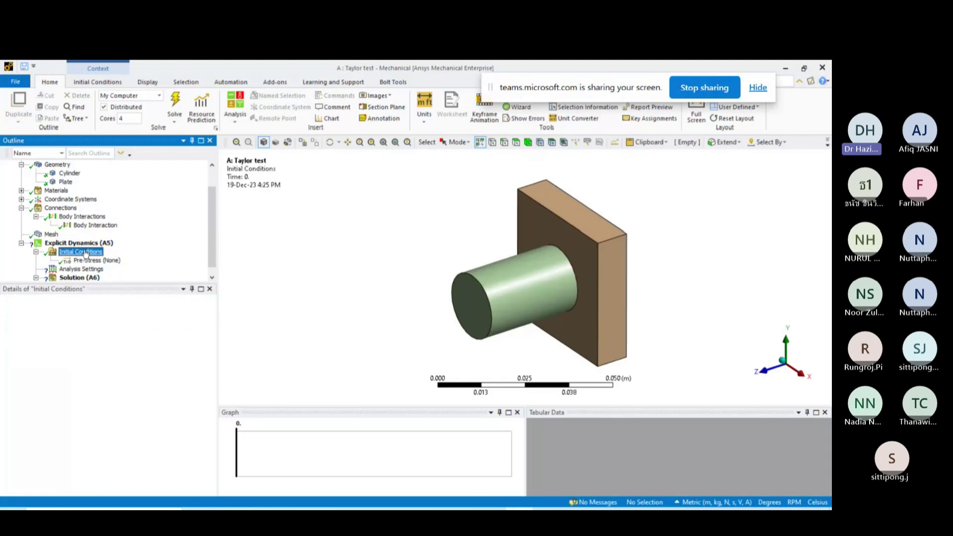
click(86, 261)
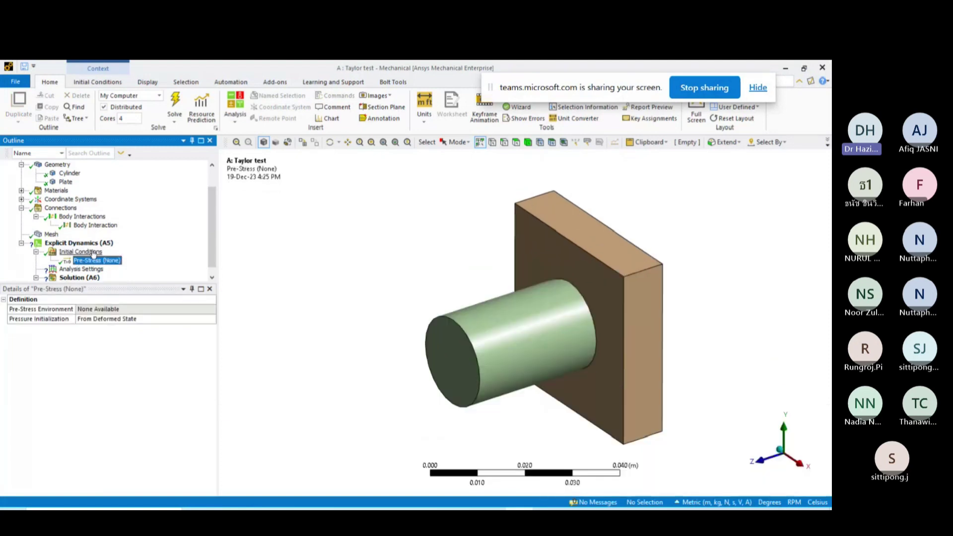
Insert a Velocity initial condition and scope it to the cylinder body.
right_click(94, 253)
mouse_move(124, 258)
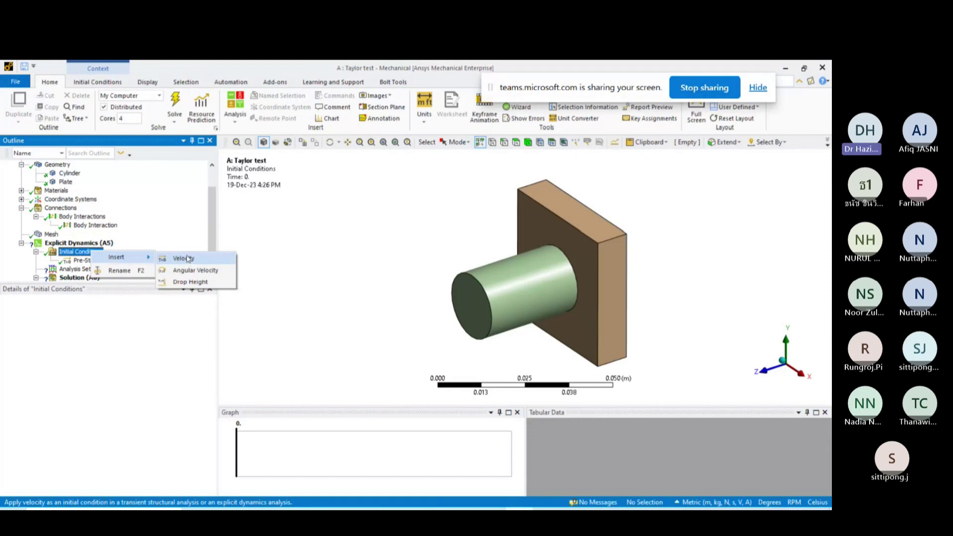
click(188, 258)
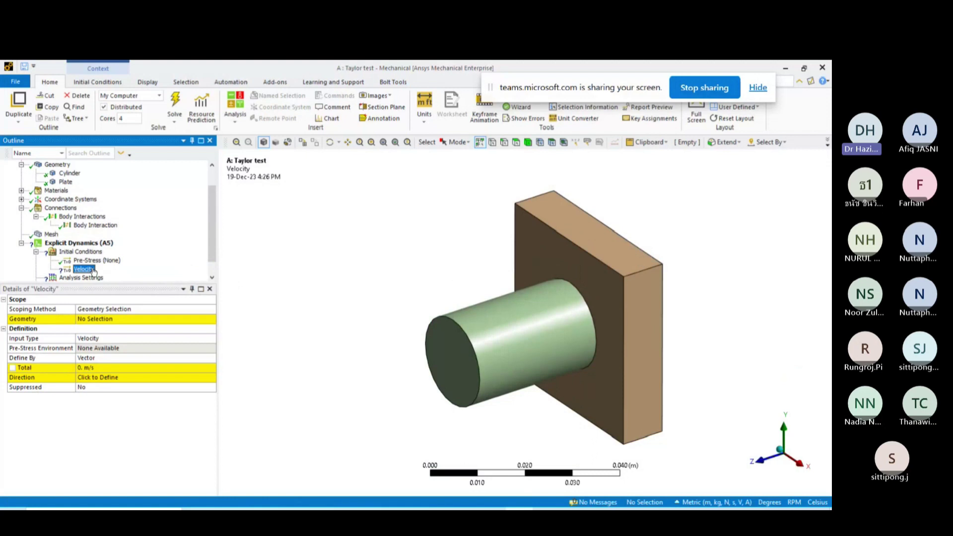
key(ctrl+b)
click(513, 323)
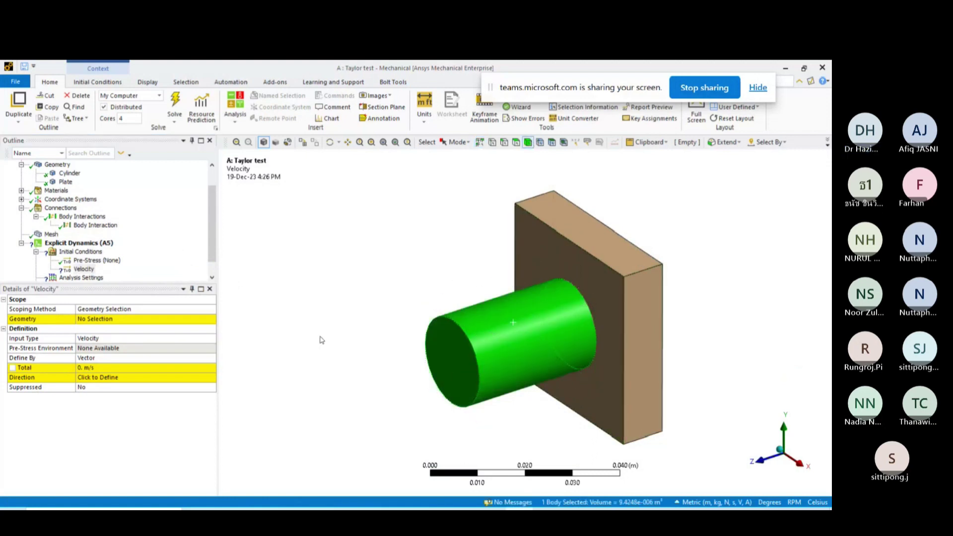
click(180, 323)
click(93, 321)
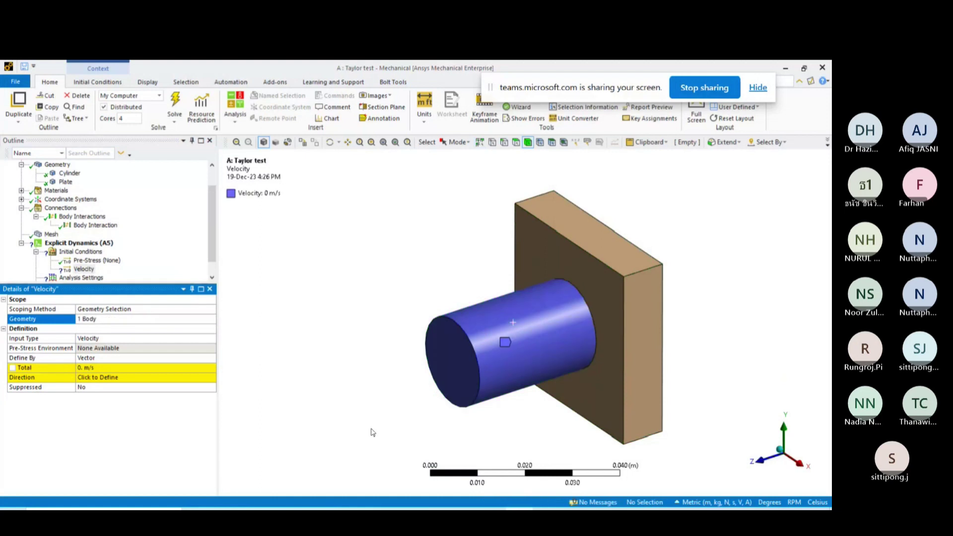
Define the cylinder's velocity by components and set the Z component to -300 m/s, directed towards the plate.
click(149, 357)
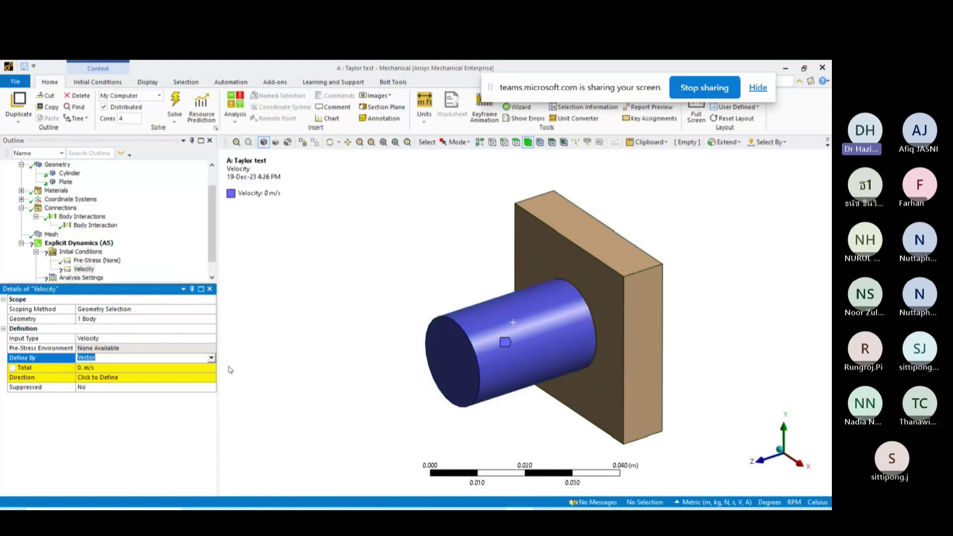
click(211, 359)
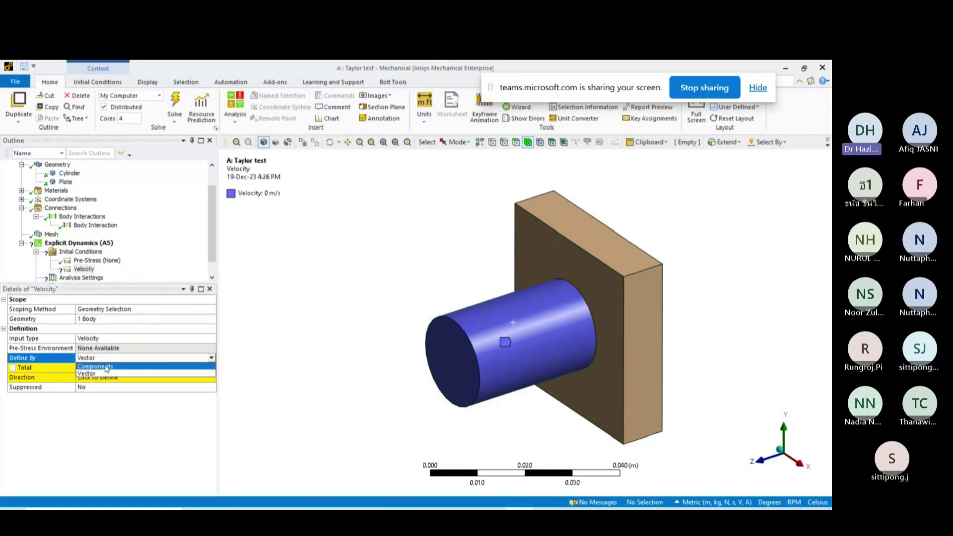
click(106, 367)
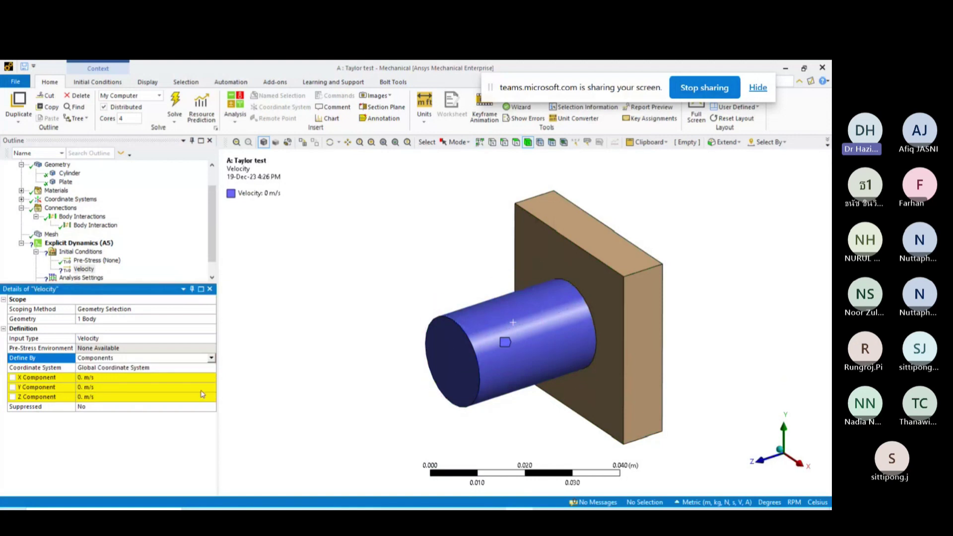
click(800, 466)
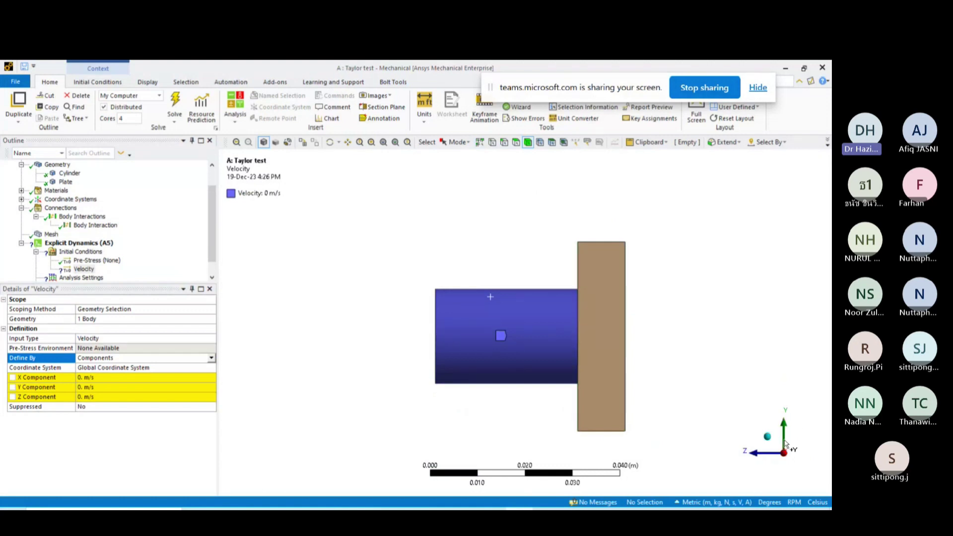
click(95, 396)
text(-)
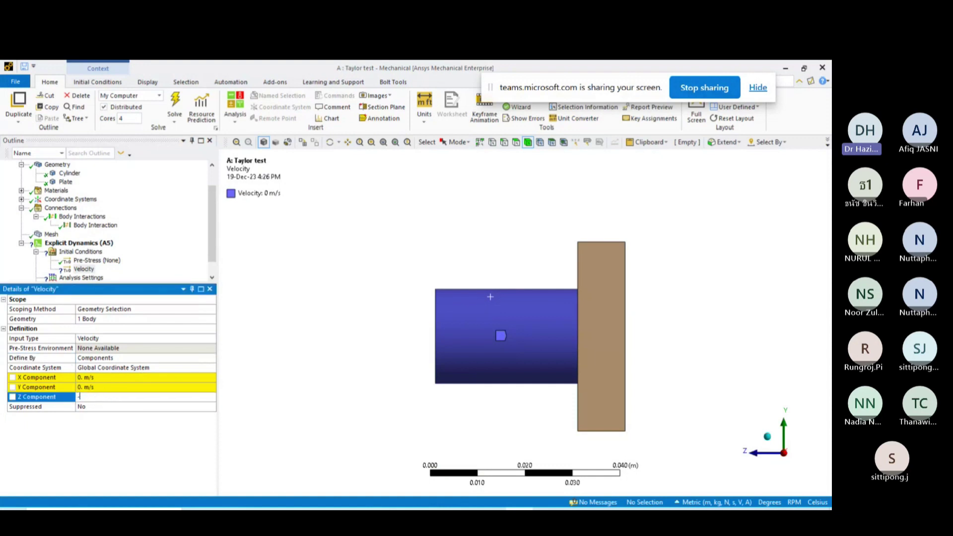
text(300)
key(Return)
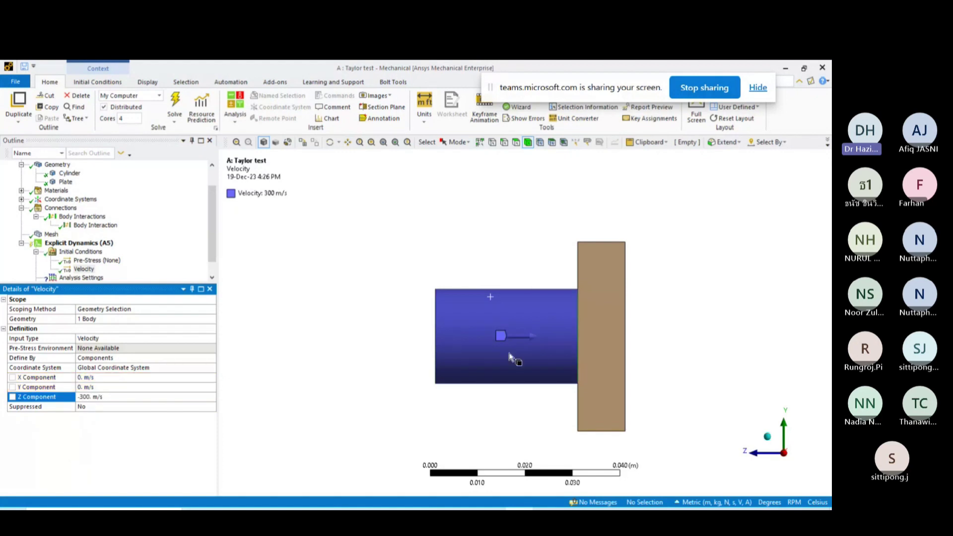
middle_drag(510, 356, 569, 415)
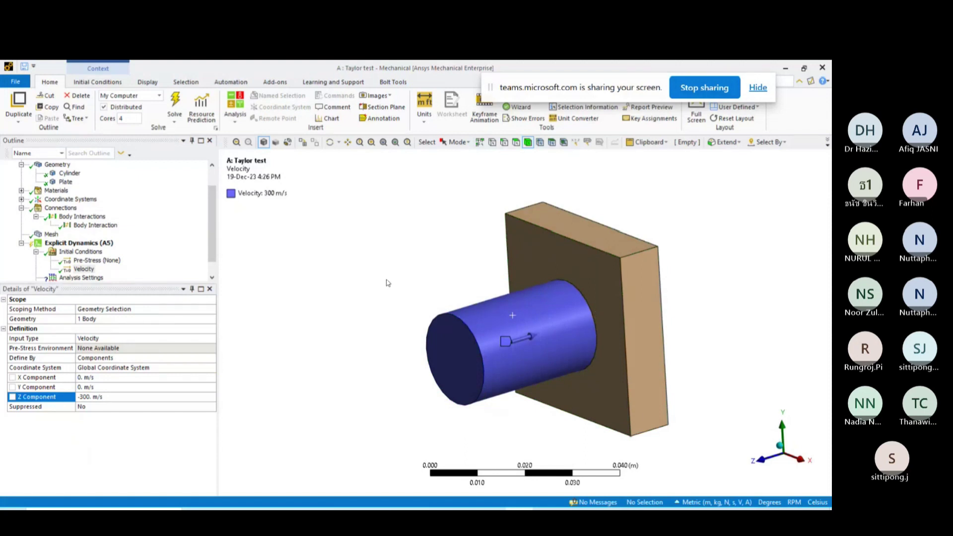
Set the End Time in the analysis settings to 7e-5 s and review the remaining settings down to Erosion Controls.
click(211, 240)
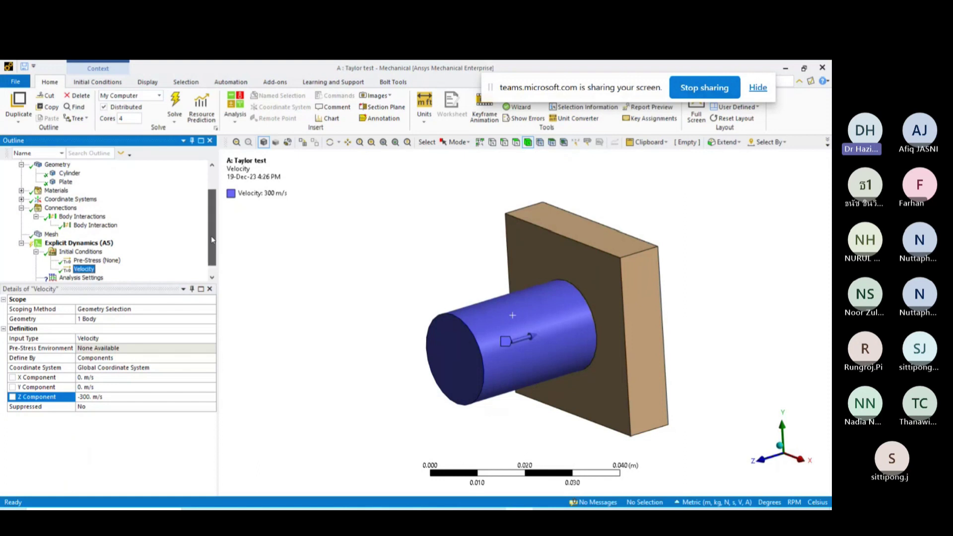
scroll(212, 240, down, 1)
click(82, 260)
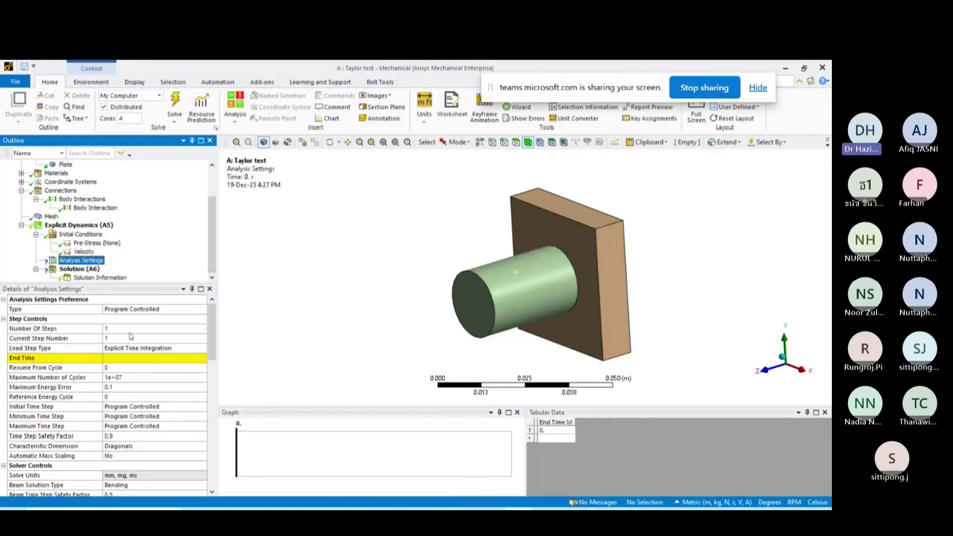
click(121, 360)
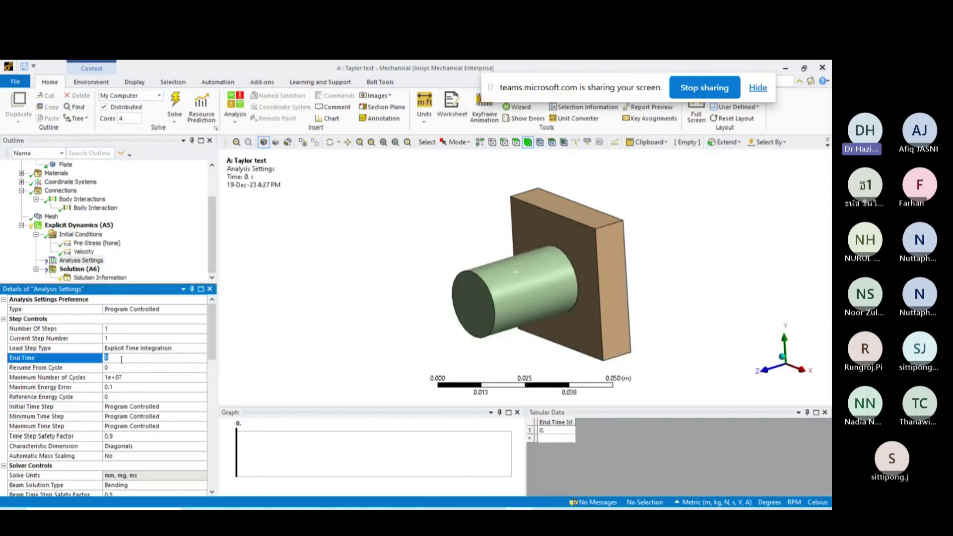
key(BackSpace)
text(7)
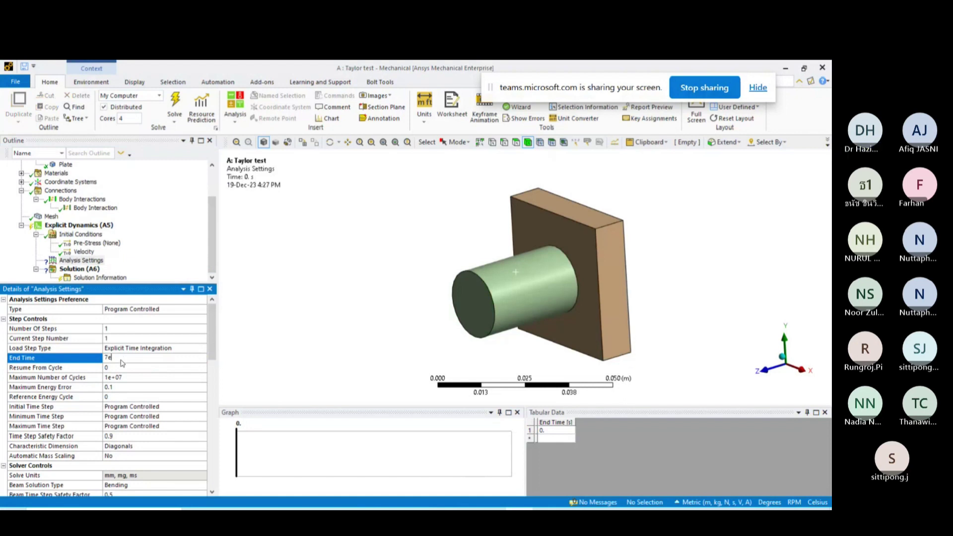
text(e-5)
key(Return)
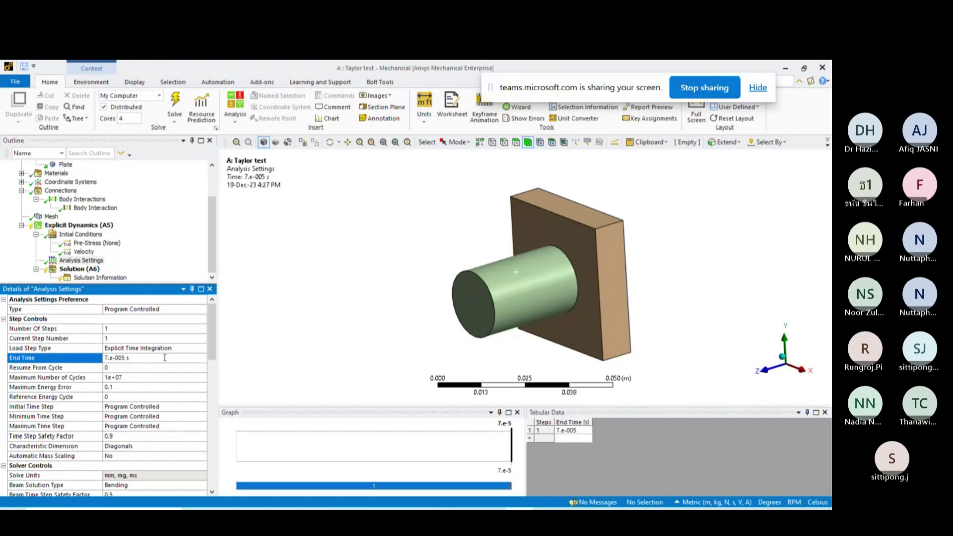
drag(209, 350, 209, 415)
scroll(209, 415, down, 6)
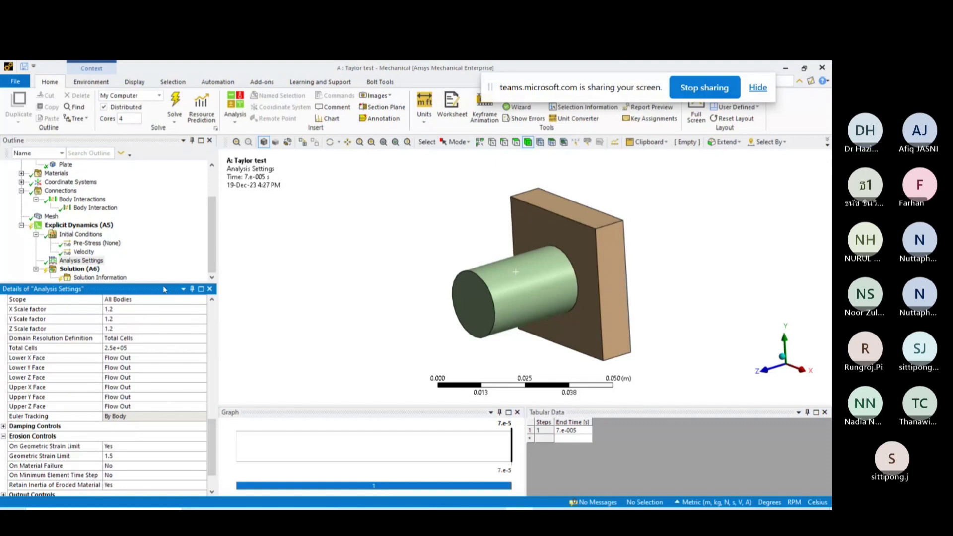
Insert a Fixed Support in the Explicit Dynamics analysis and apply it to the plate's back face, opposite the cylinder.
drag(168, 284, 167, 334)
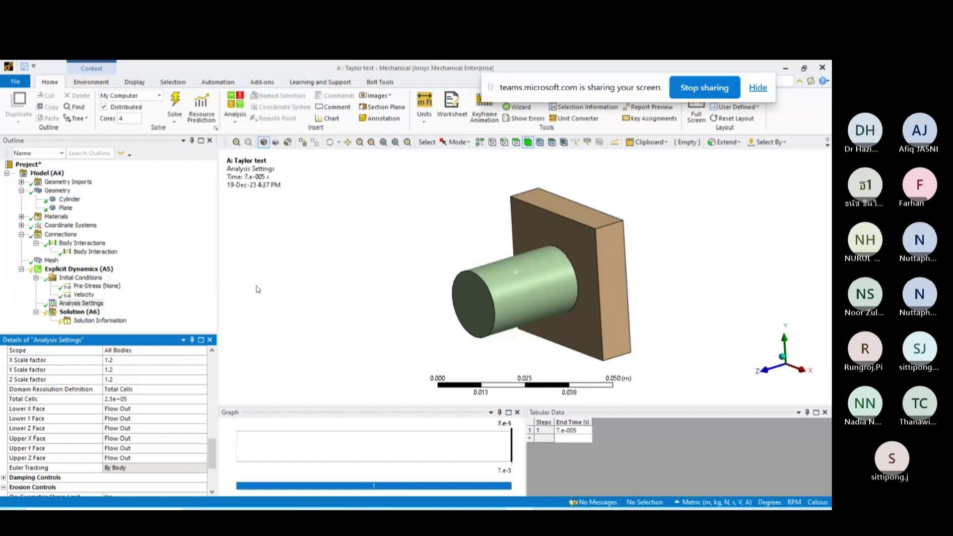
click(97, 270)
right_click(97, 271)
mouse_move(121, 273)
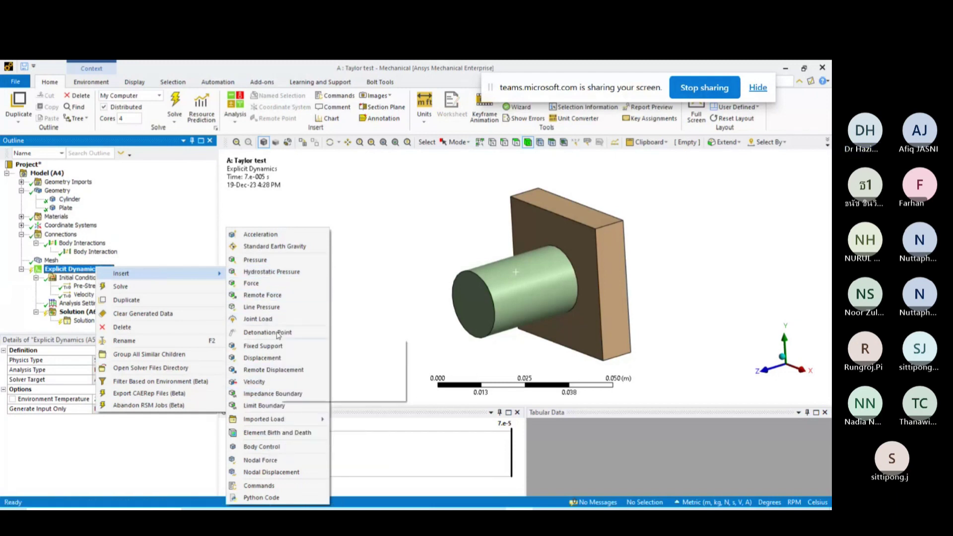
click(282, 346)
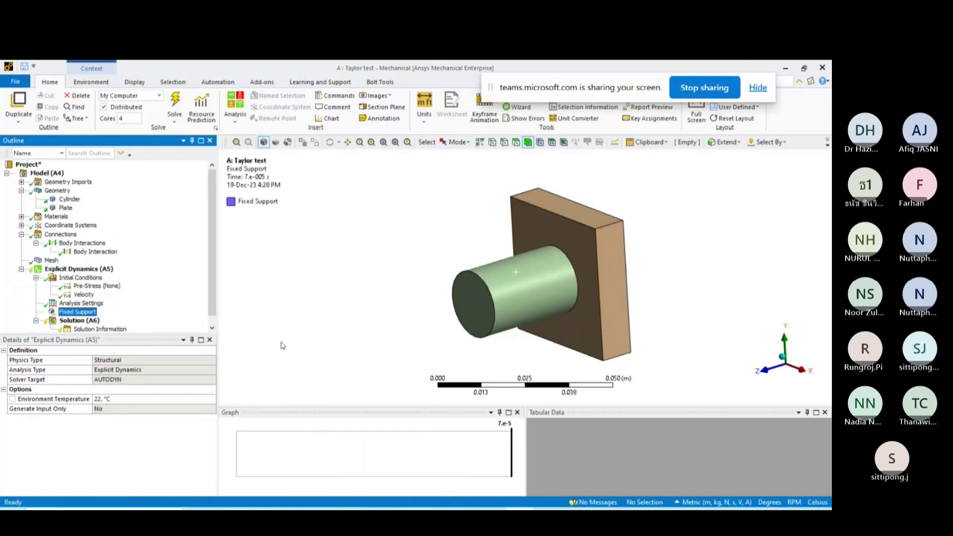
click(516, 143)
middle_drag(634, 267, 596, 253)
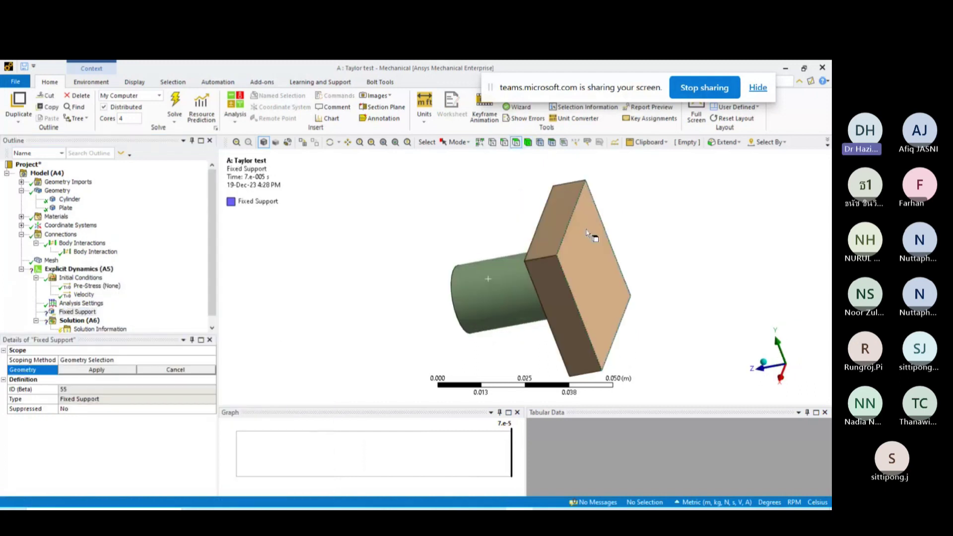
click(597, 251)
click(97, 370)
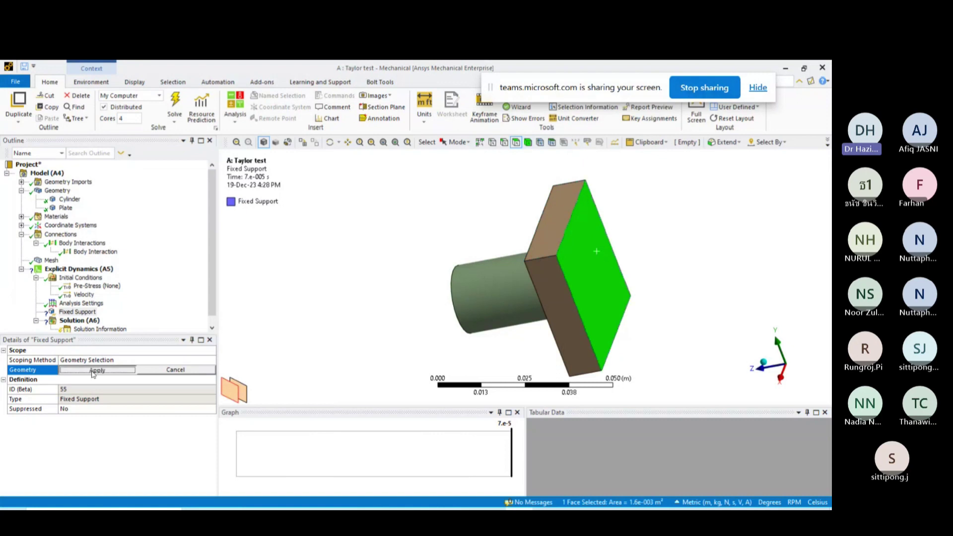
middle_drag(303, 313, 343, 312)
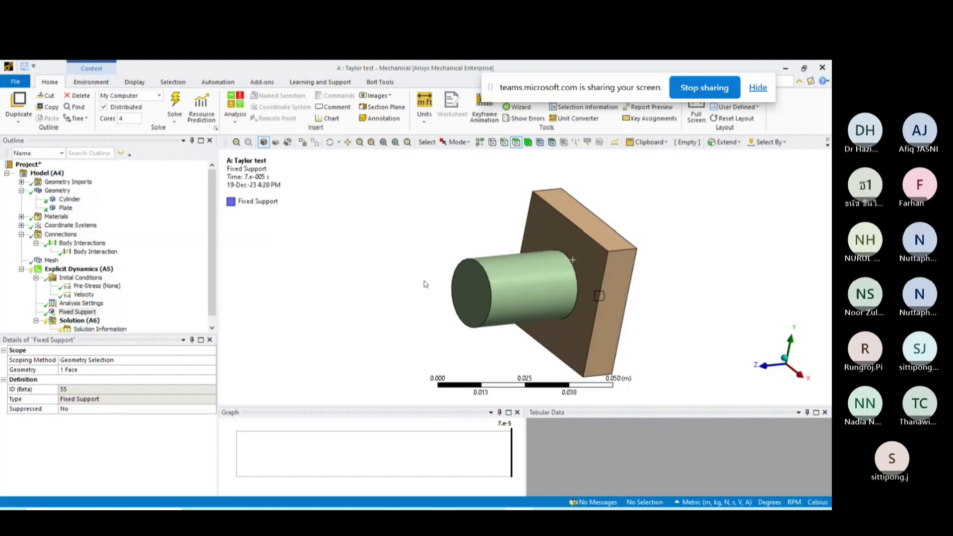
Insert a Directional Deformation result under Solution and set its orientation to the Z Axis.
scroll(63, 313, down, 1)
click(62, 313)
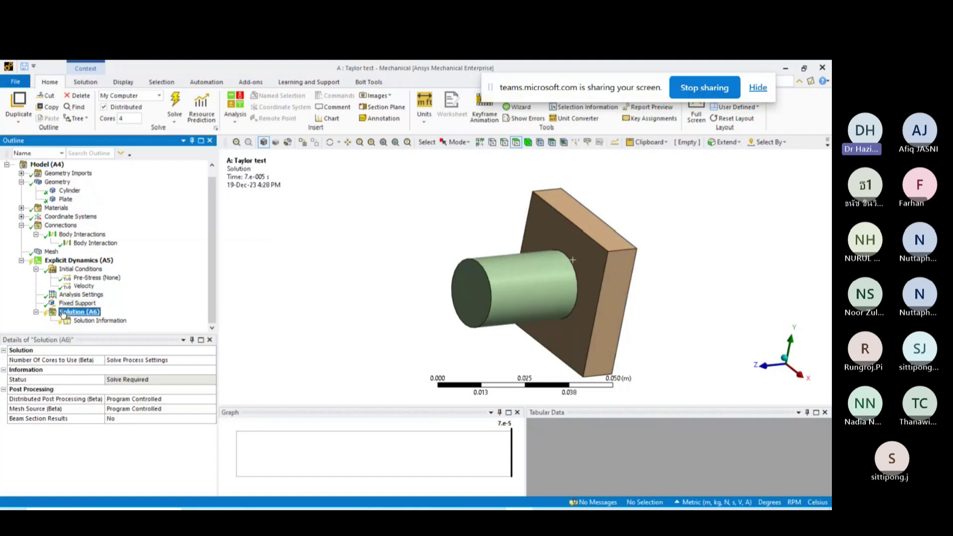
right_click(63, 312)
mouse_move(136, 320)
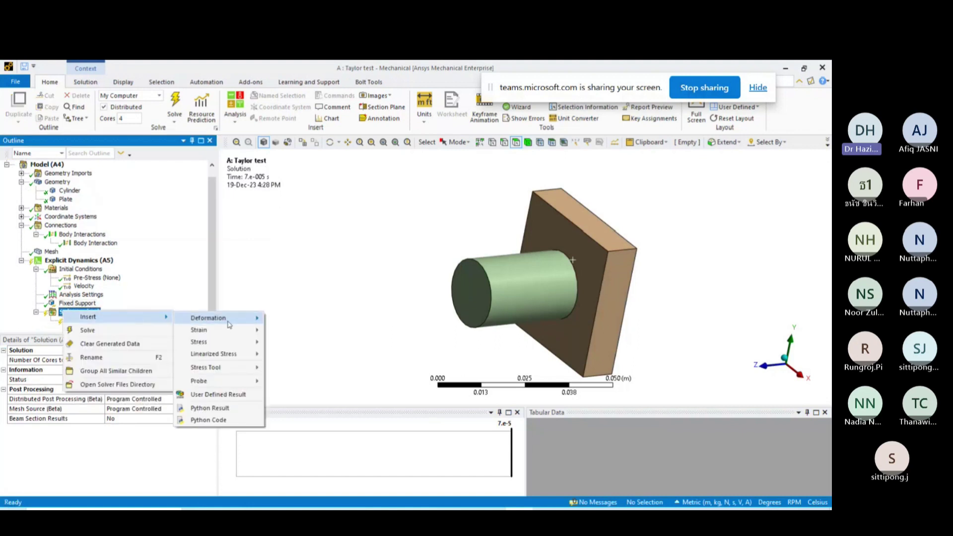
mouse_move(263, 320)
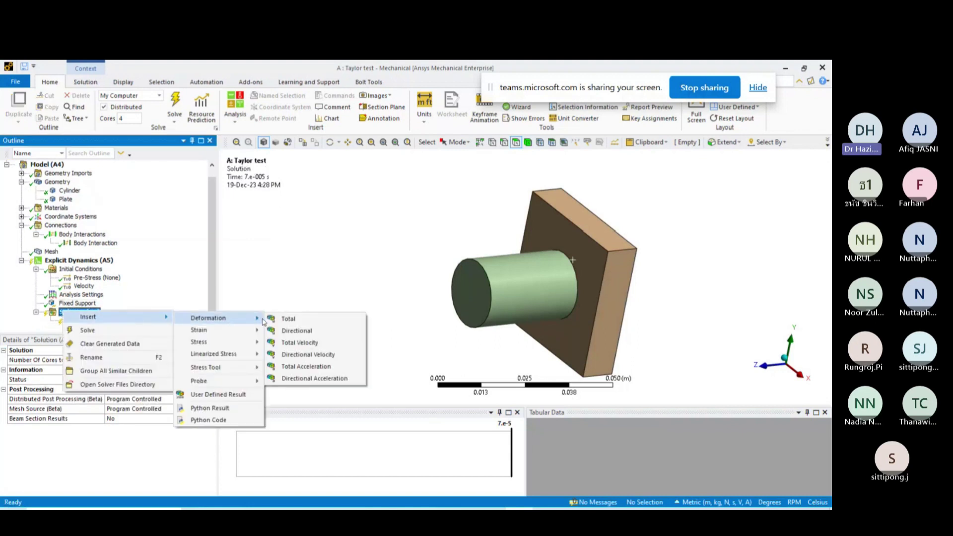
click(304, 332)
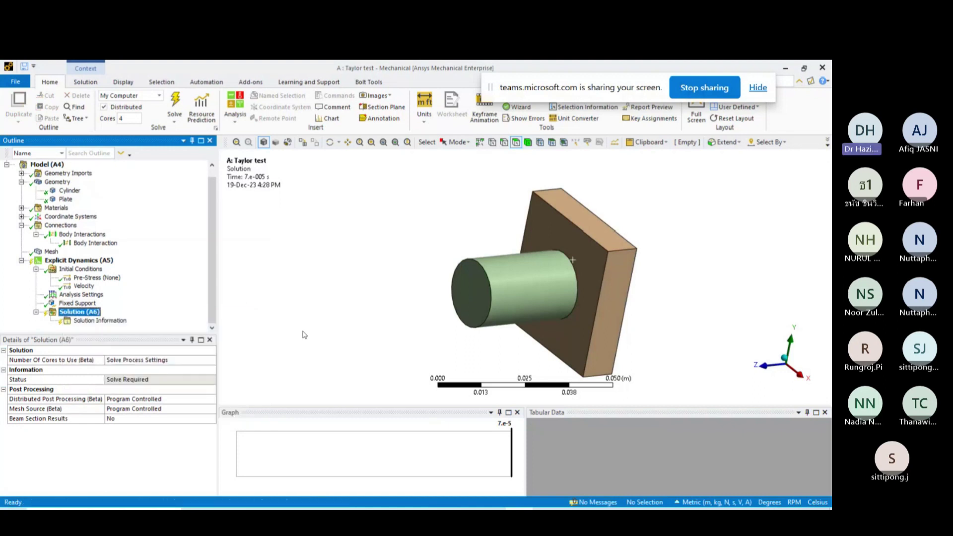
click(103, 401)
click(202, 399)
click(87, 422)
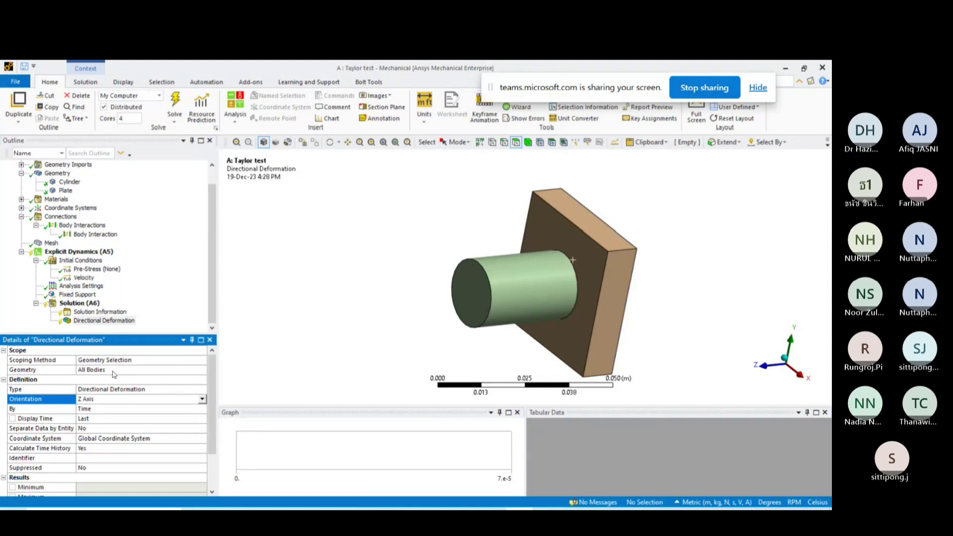
Insert an Equivalent Plastic Strain result under Solution and solve the analysis.
click(87, 304)
right_click(87, 304)
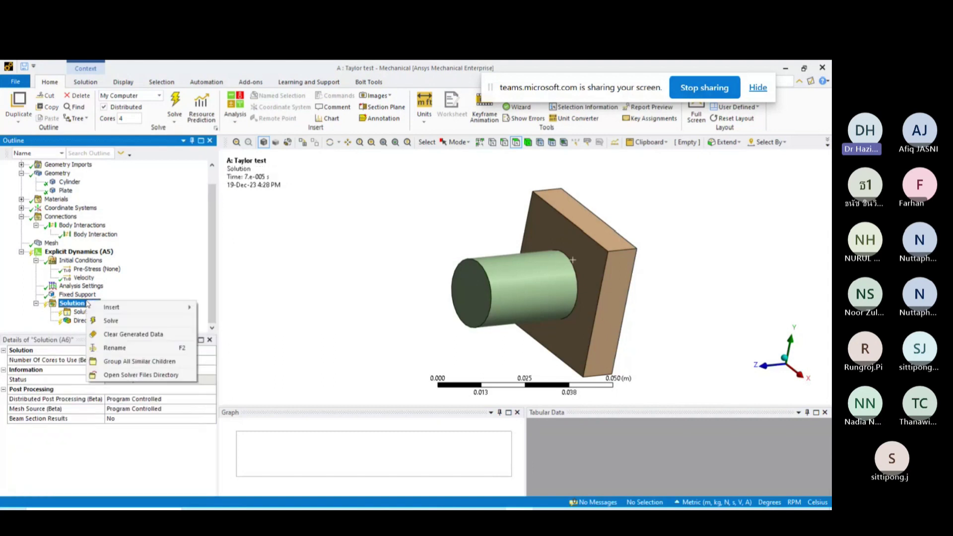
mouse_move(169, 307)
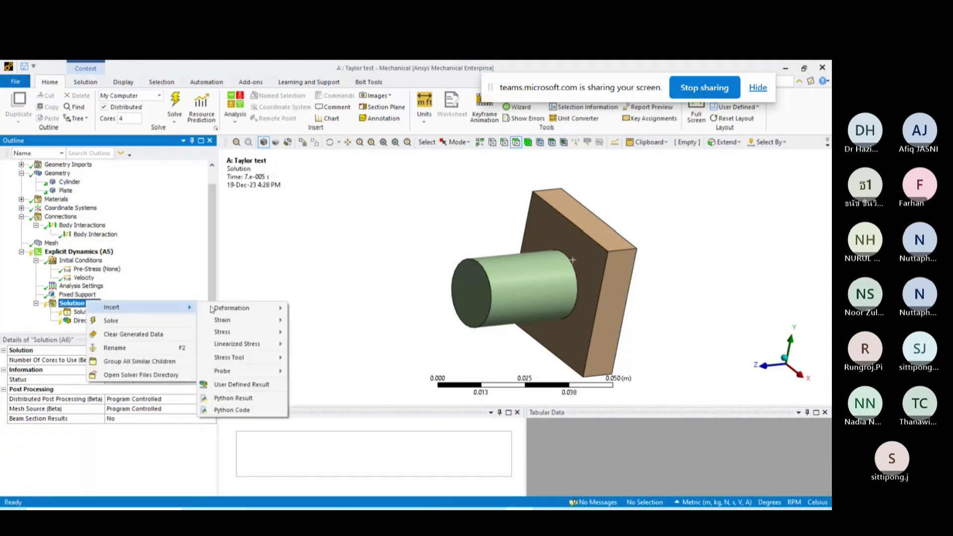
mouse_move(223, 331)
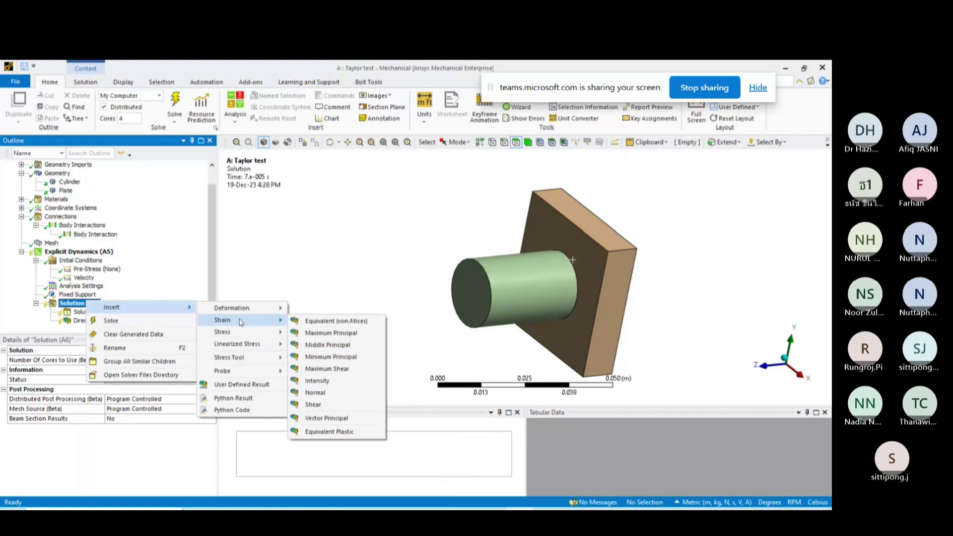
click(350, 431)
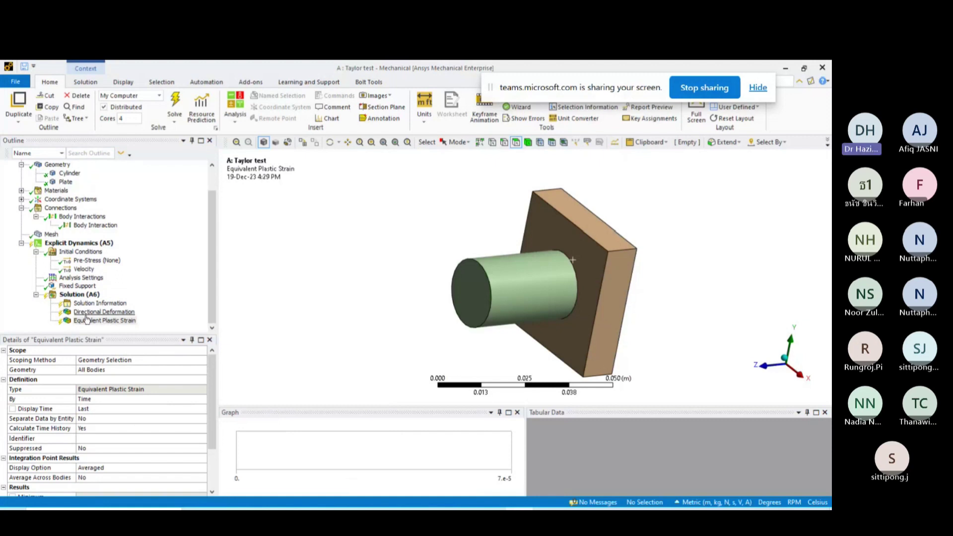
click(175, 105)
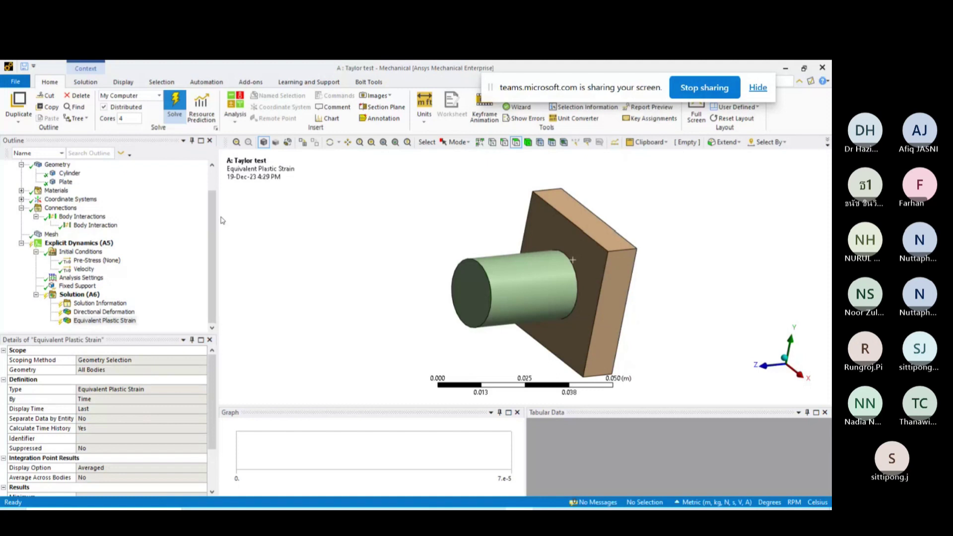
Check the solver output in Solution Information, and set Solution Output to Energy Conservation to examine the energy plot.
click(119, 304)
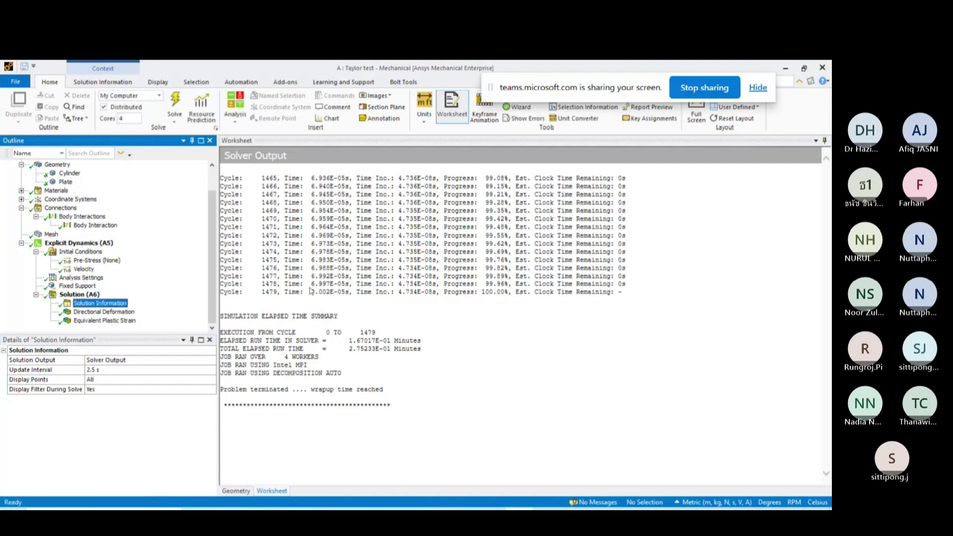
click(200, 358)
click(212, 360)
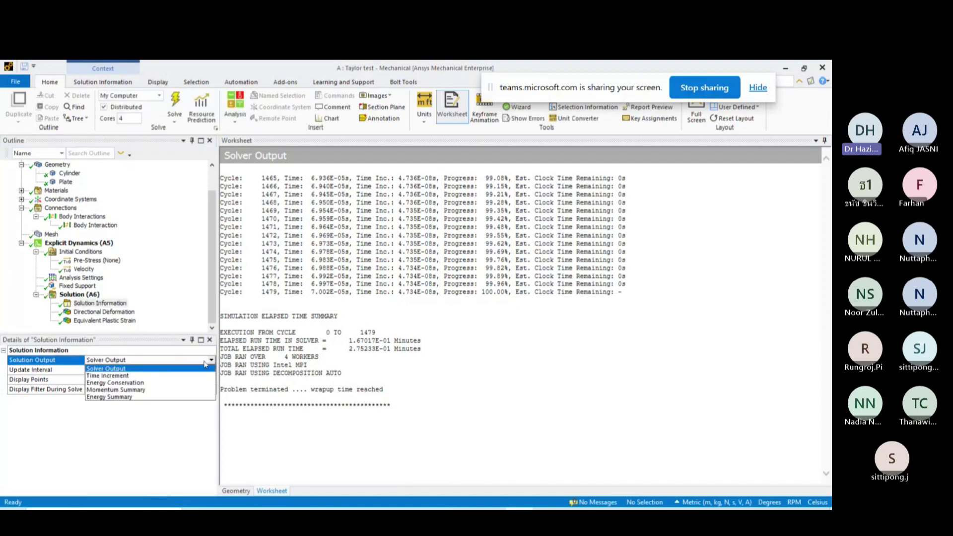
click(122, 385)
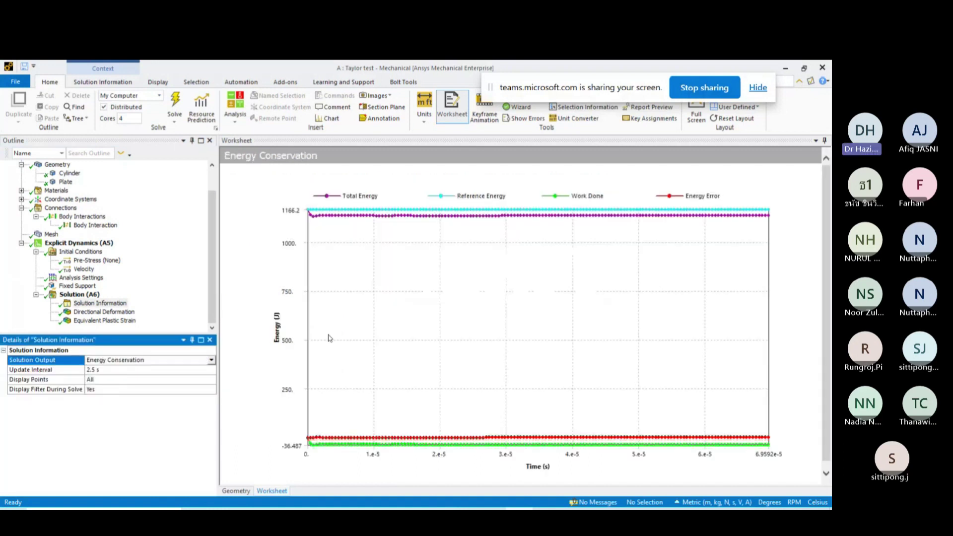
Display the Directional Deformation result and inspect the deformed cylinder and plate up close from different angles.
click(88, 314)
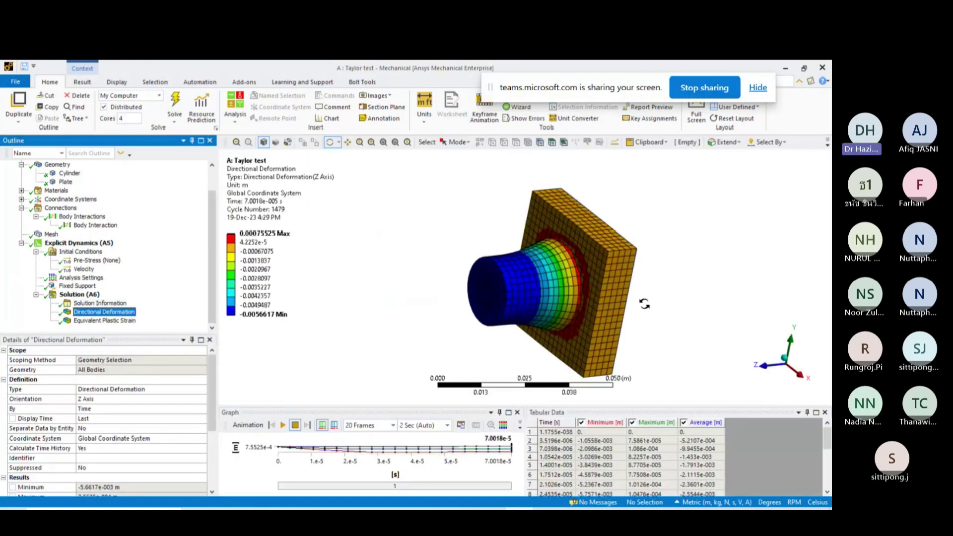
scroll(645, 304, up, 4)
drag(552, 251, 509, 224)
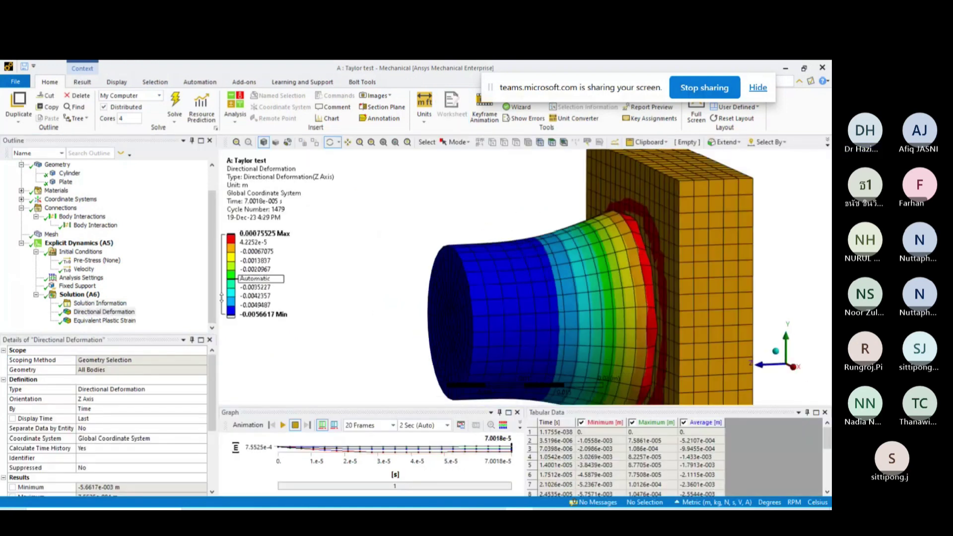
click(124, 320)
click(113, 312)
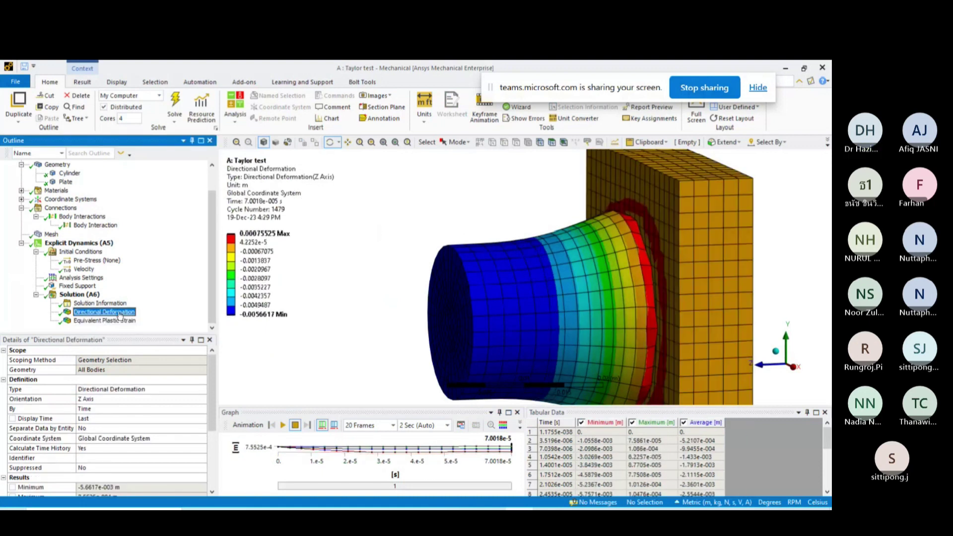
drag(501, 278, 478, 290)
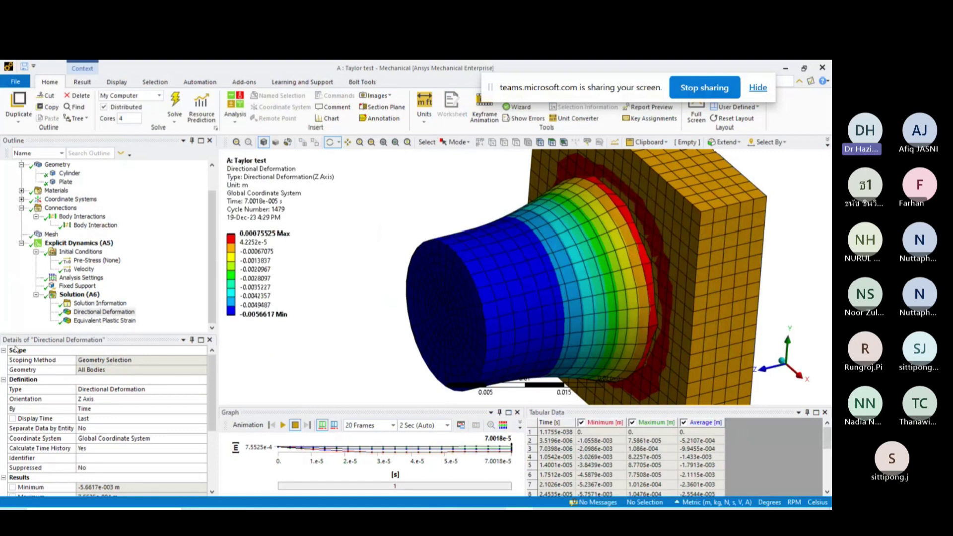
Animate the Directional Deformation result and view the whole cylinder impacting the plate.
click(117, 322)
click(121, 313)
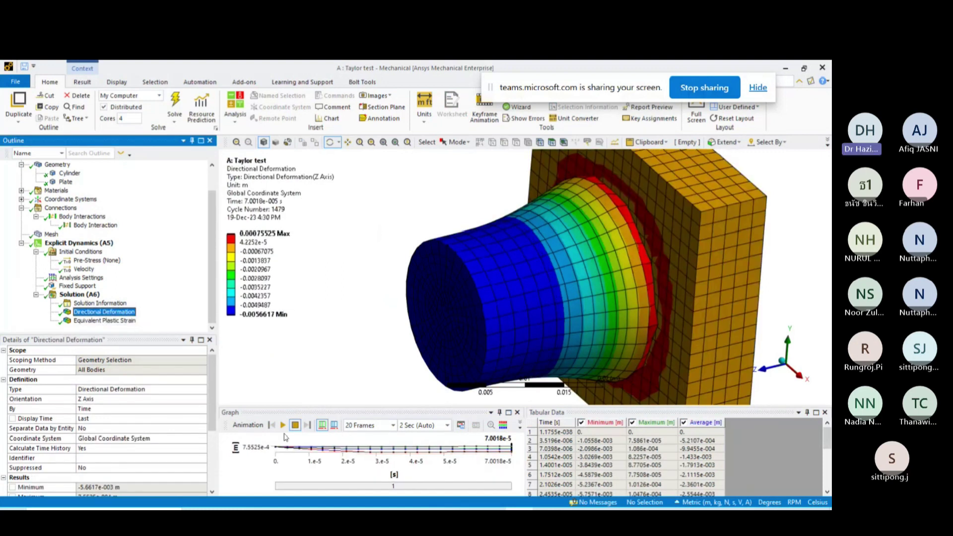
click(283, 426)
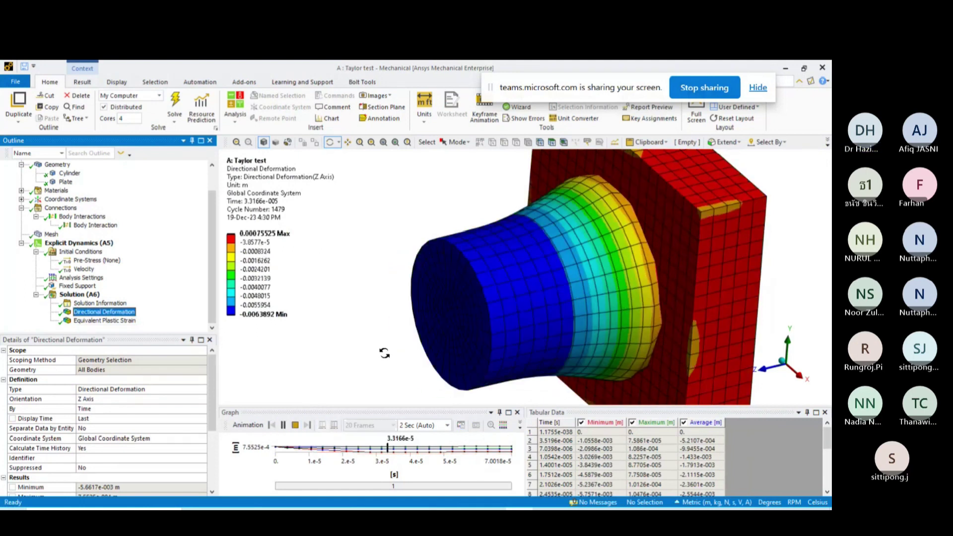
drag(384, 353, 462, 257)
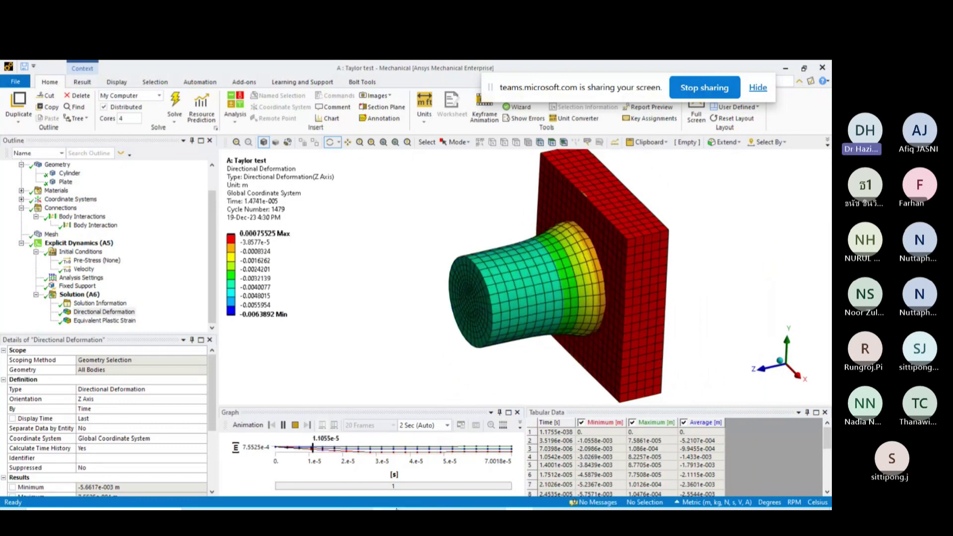
Switch to the Explicit Dynamics presentation in PowerPoint and look through the Drop test wizard slides after the Taylor test slide.
mouse_move(397, 509)
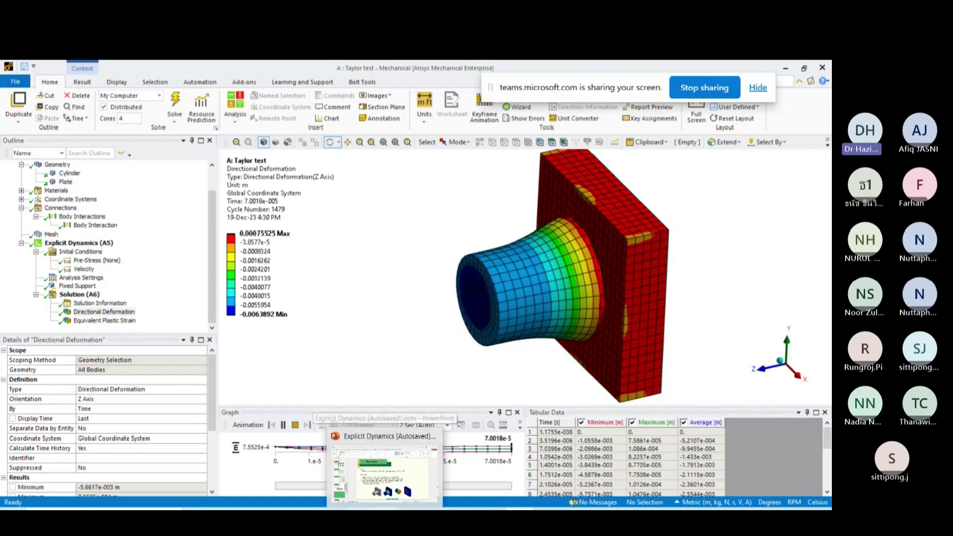
click(385, 509)
scroll(43, 381, down, 3)
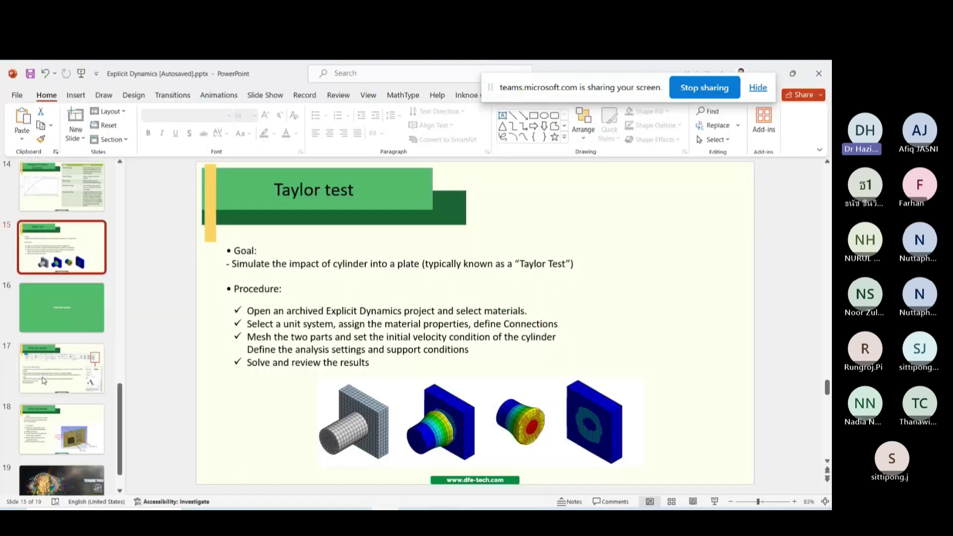
click(73, 314)
click(58, 366)
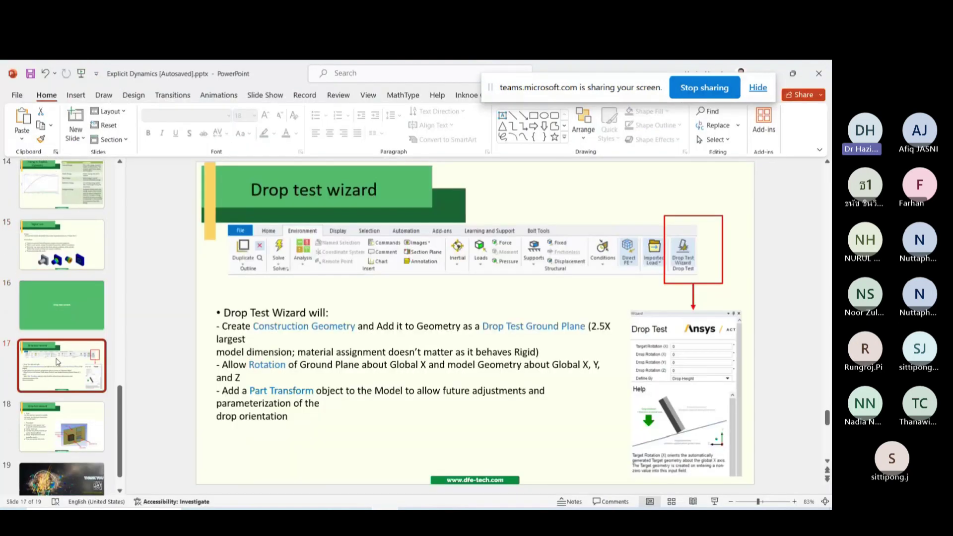
click(47, 308)
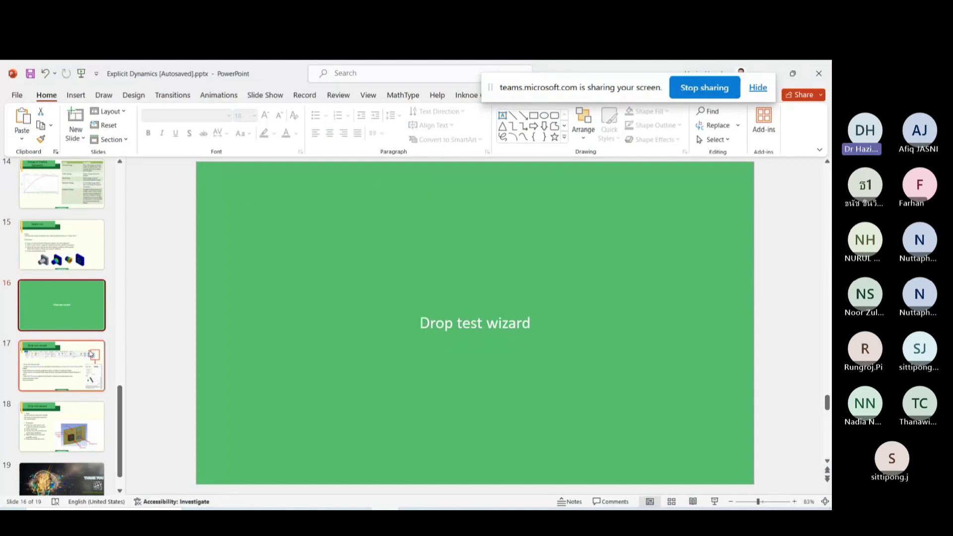
Close the Taylor test Mechanical window and switch to the Workbench project that holds the drop test system.
click(464, 509)
click(487, 510)
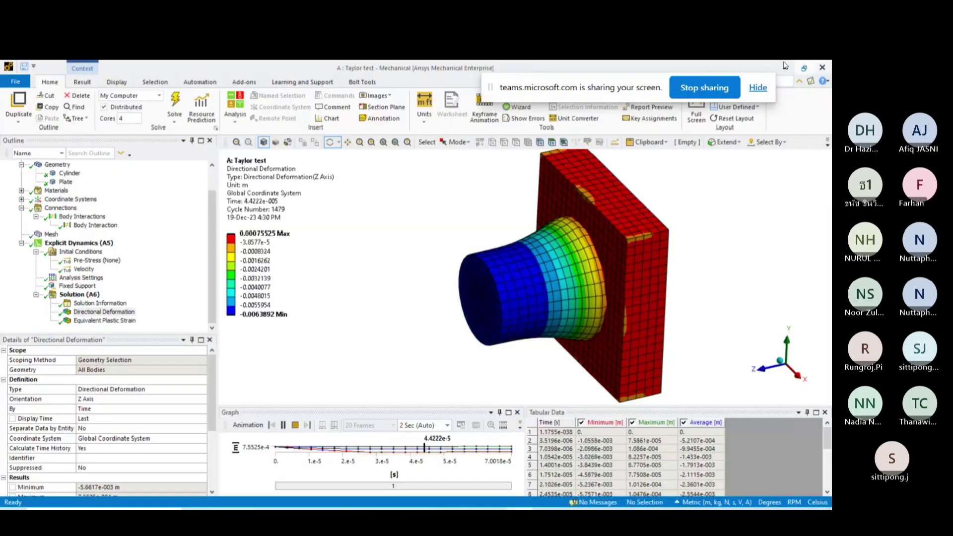
click(824, 66)
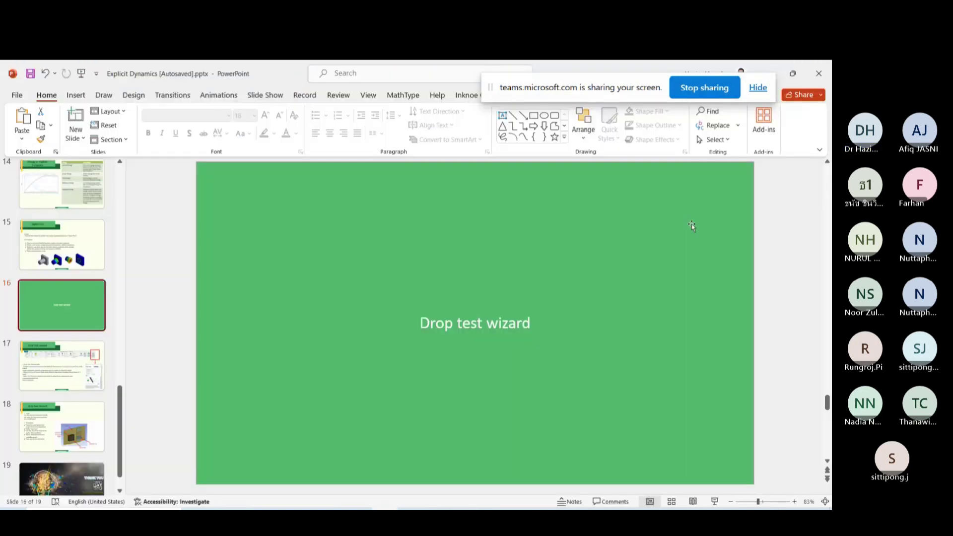
mouse_move(466, 510)
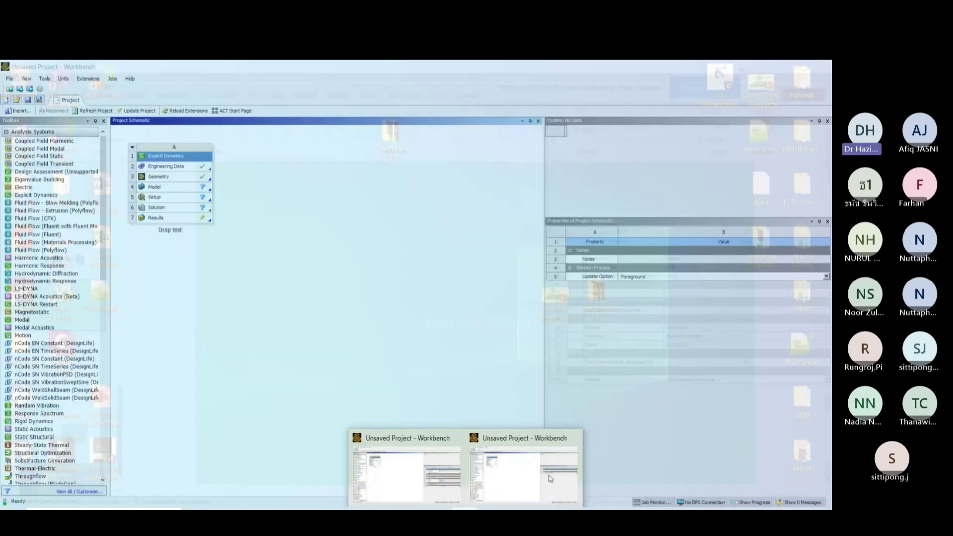
click(549, 478)
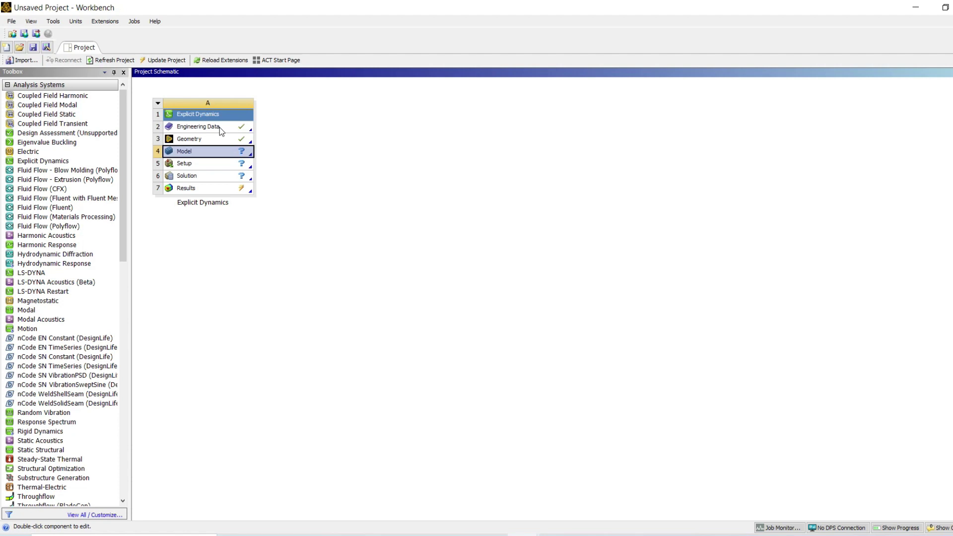
Open the Engineering Data of the Explicit Dynamics system, review the AL6061 and PCB material properties, and close it.
right_click(220, 127)
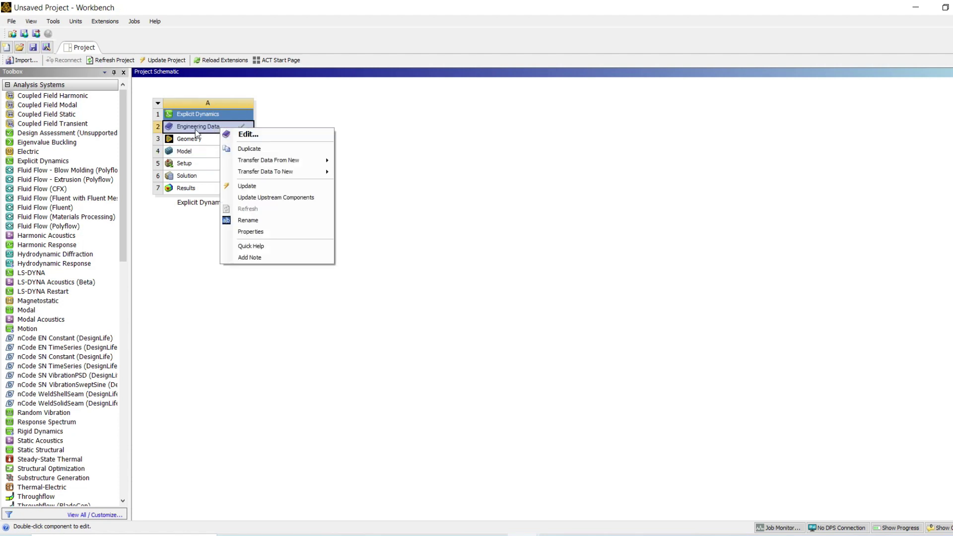
click(249, 135)
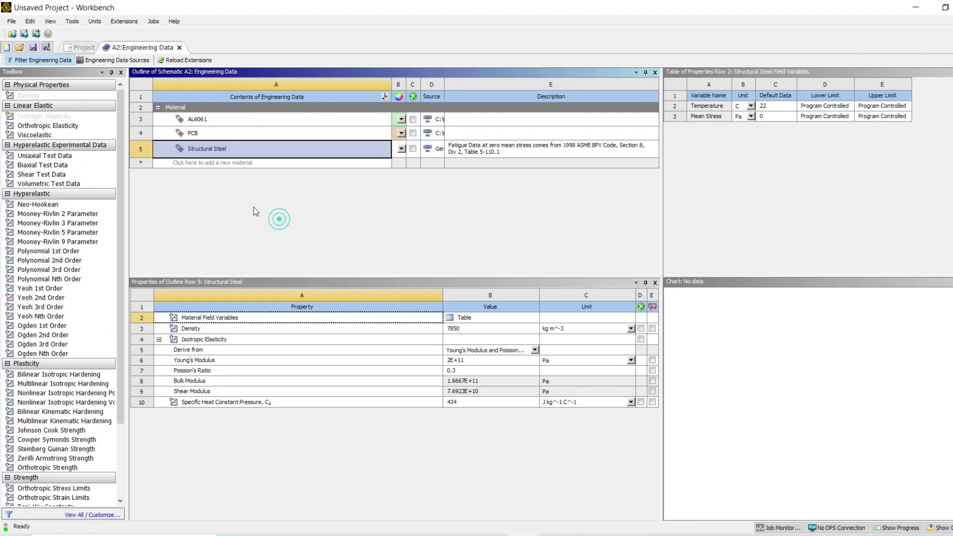
click(216, 133)
click(231, 120)
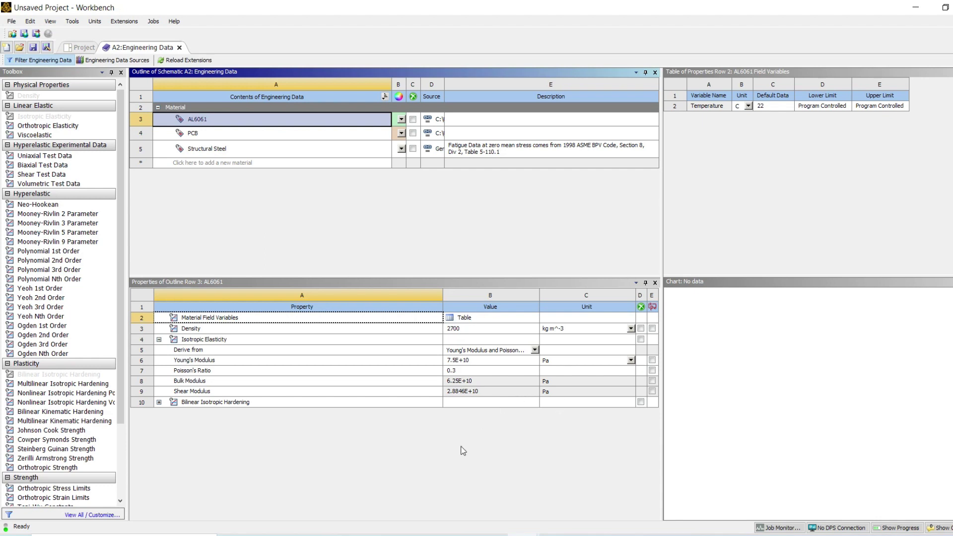
click(212, 132)
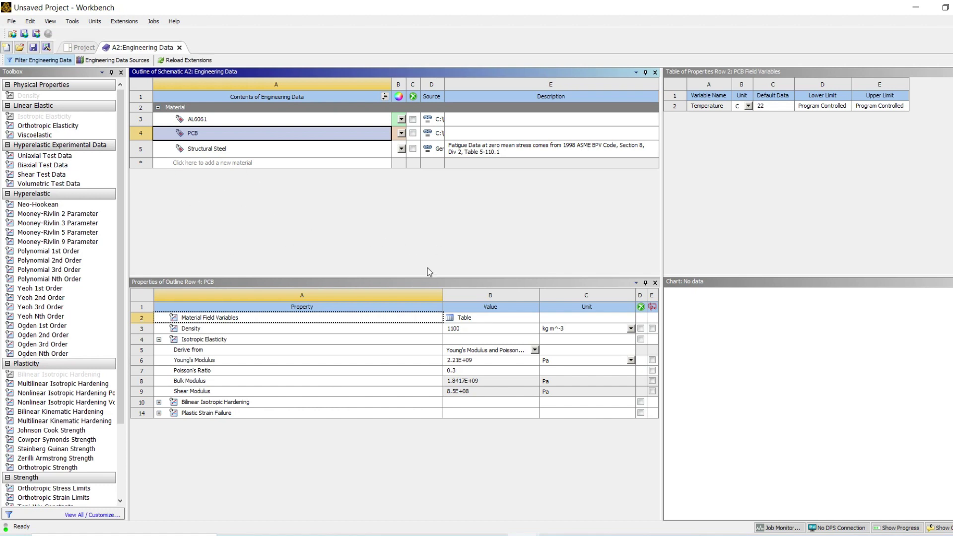
click(180, 48)
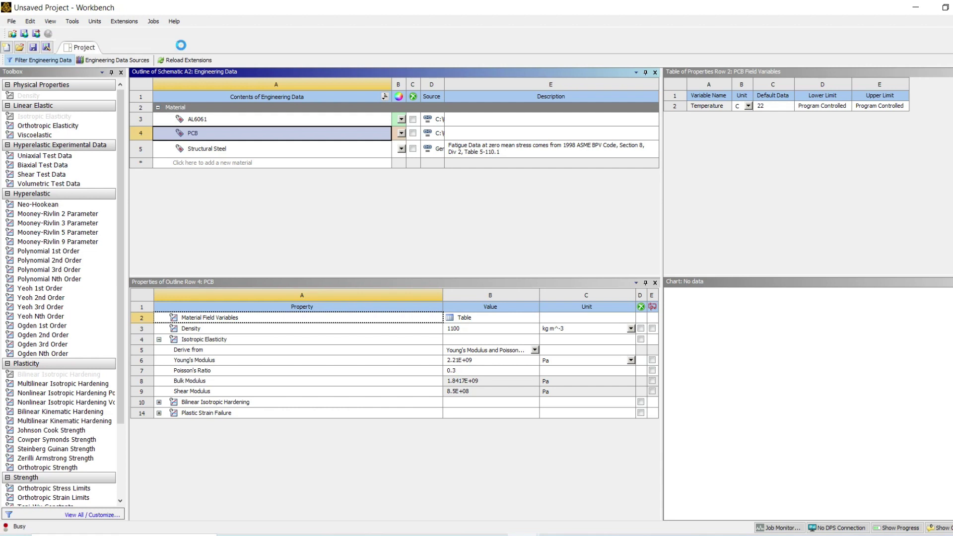
Open the Model of the Explicit Dynamics system for editing in Mechanical.
click(213, 155)
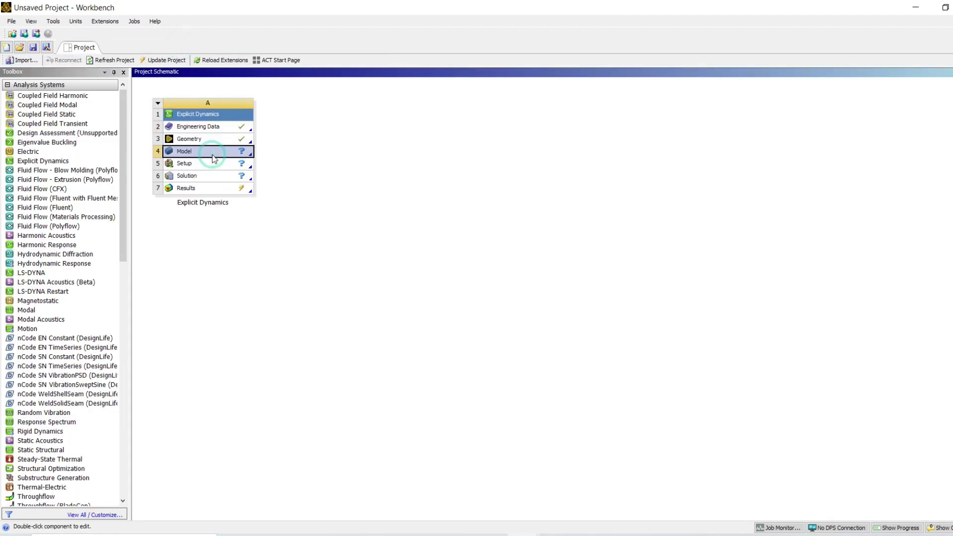
right_click(215, 155)
click(248, 160)
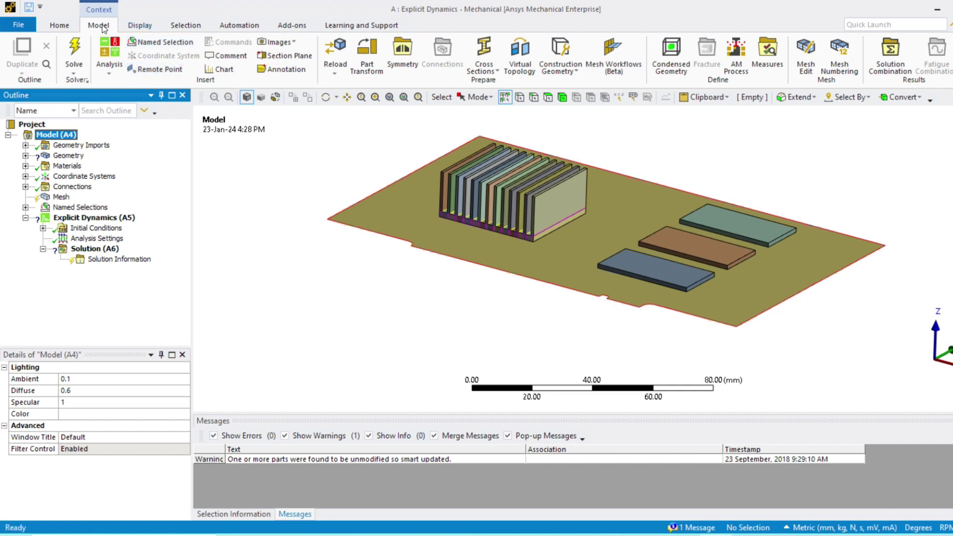
Set the unit system to Metric (m, kg, N, s, V, A).
click(60, 25)
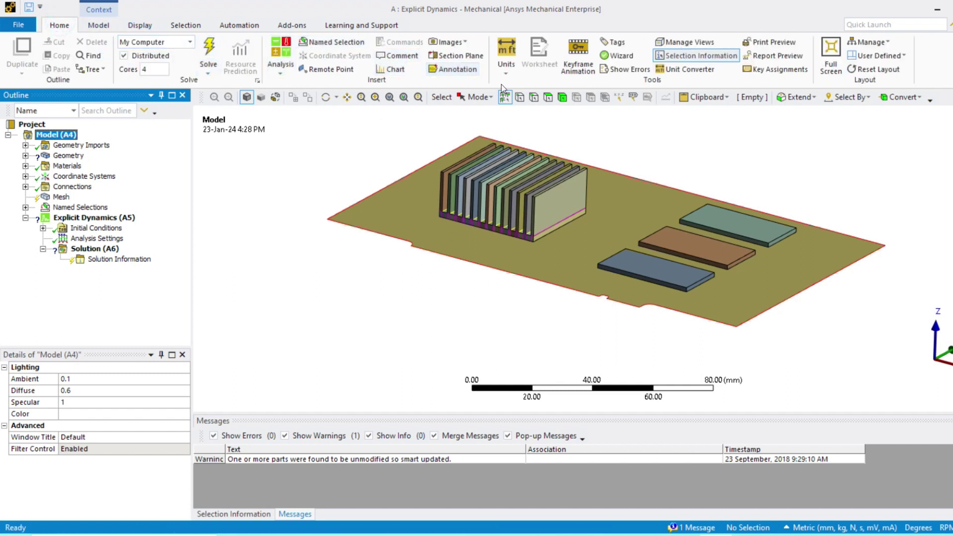
click(507, 70)
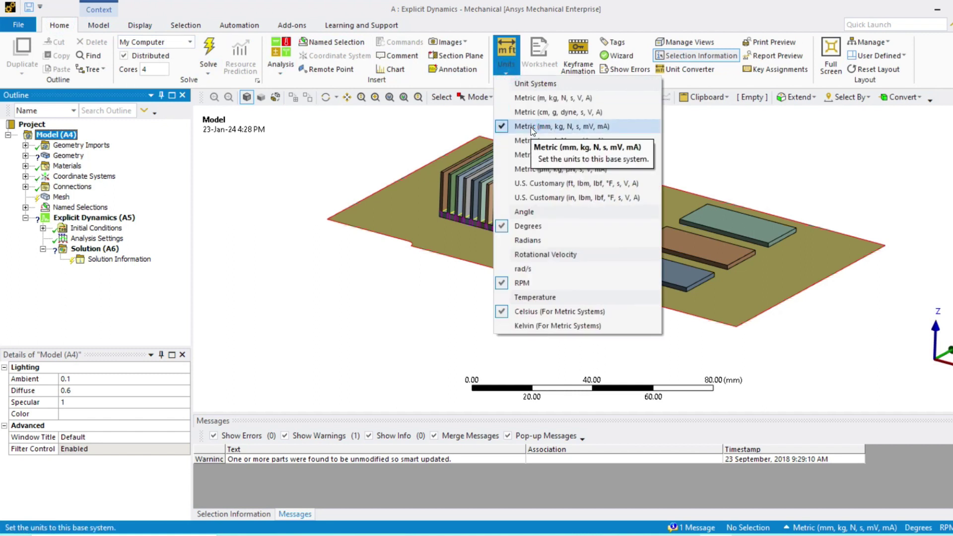
click(538, 101)
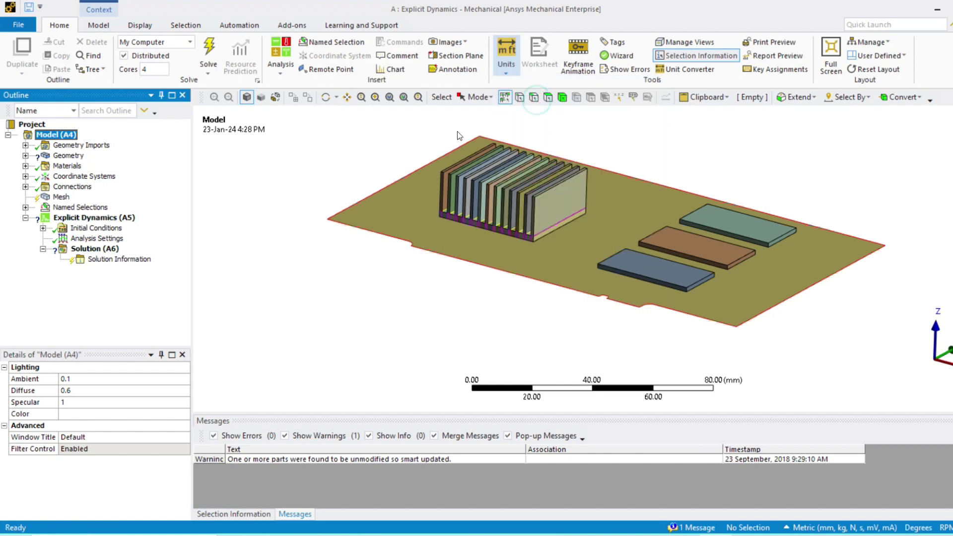
click(250, 212)
Assign the PCB material to the SYS\Memory1, SYS\CPU, SYS\Memory2 and SYS\Memory3 bodies together.
click(25, 156)
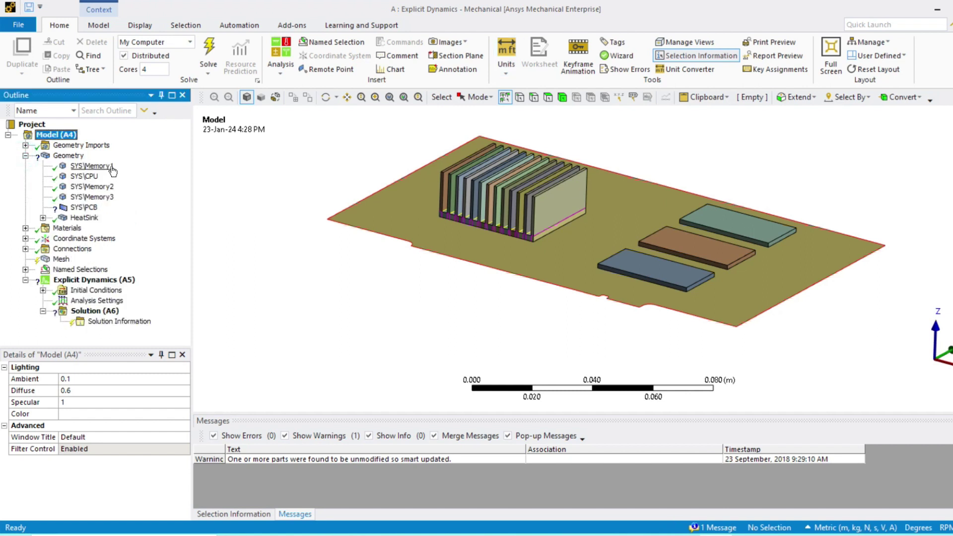
click(94, 177)
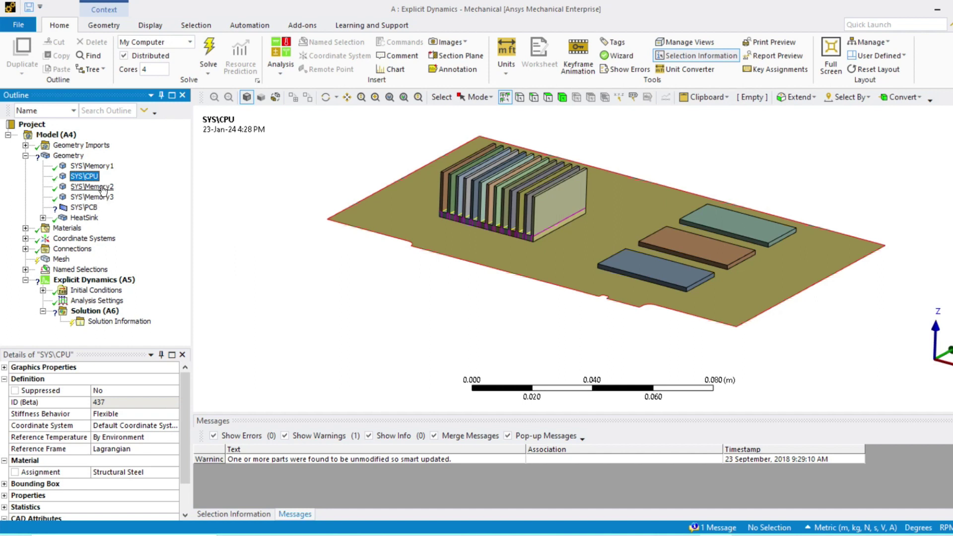
ctrl+click(102, 187)
ctrl+click(102, 197)
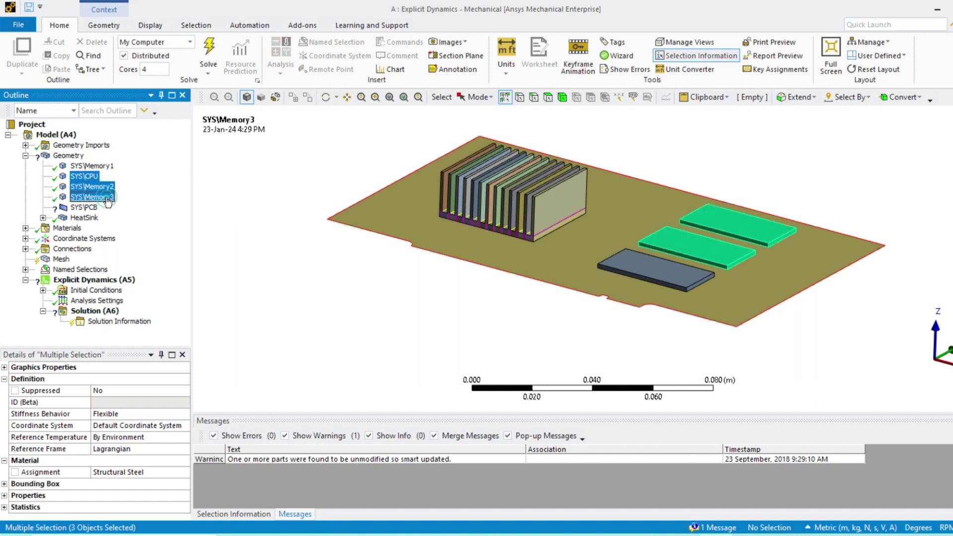
ctrl+click(92, 166)
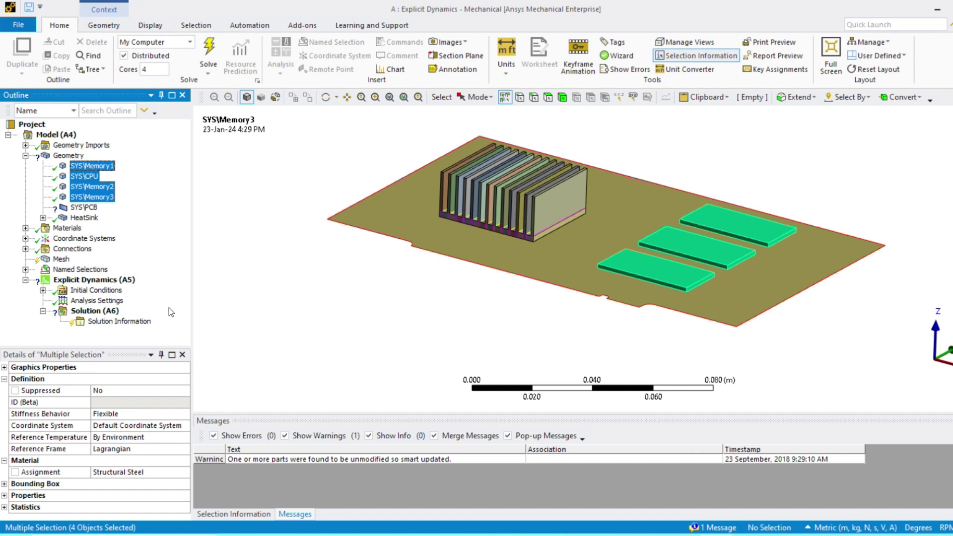
click(145, 471)
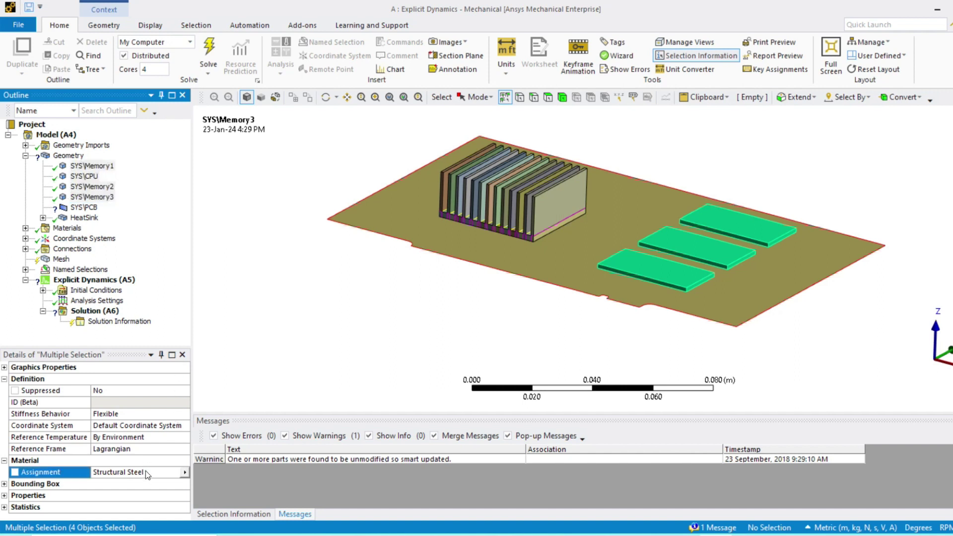
click(187, 473)
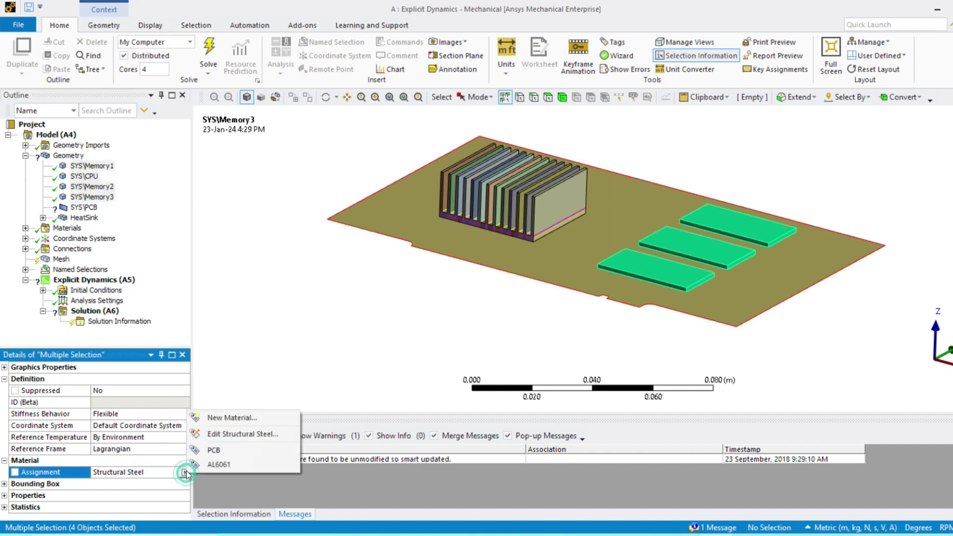
click(210, 451)
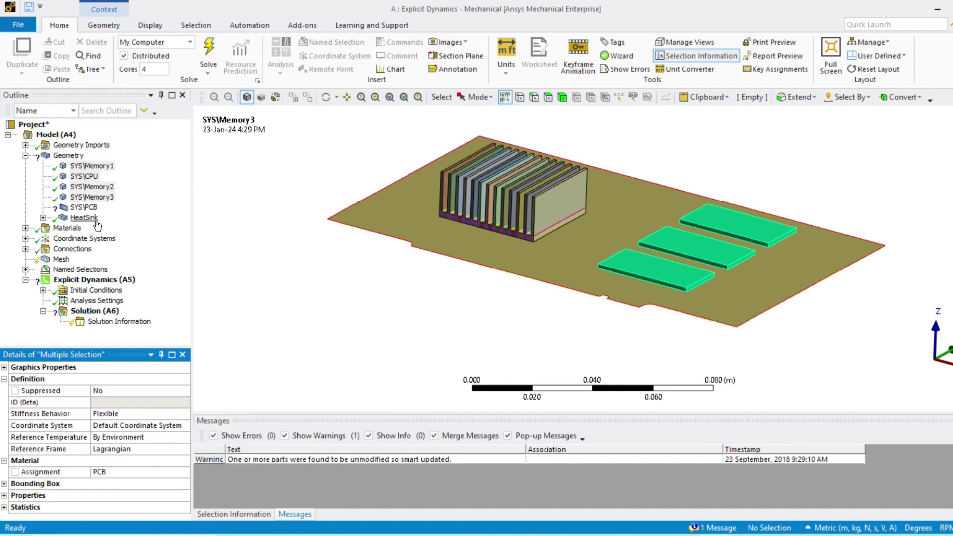
Assign the PCB material to the SYS\PCB surface body and set its thickness to 0.002 m.
click(84, 208)
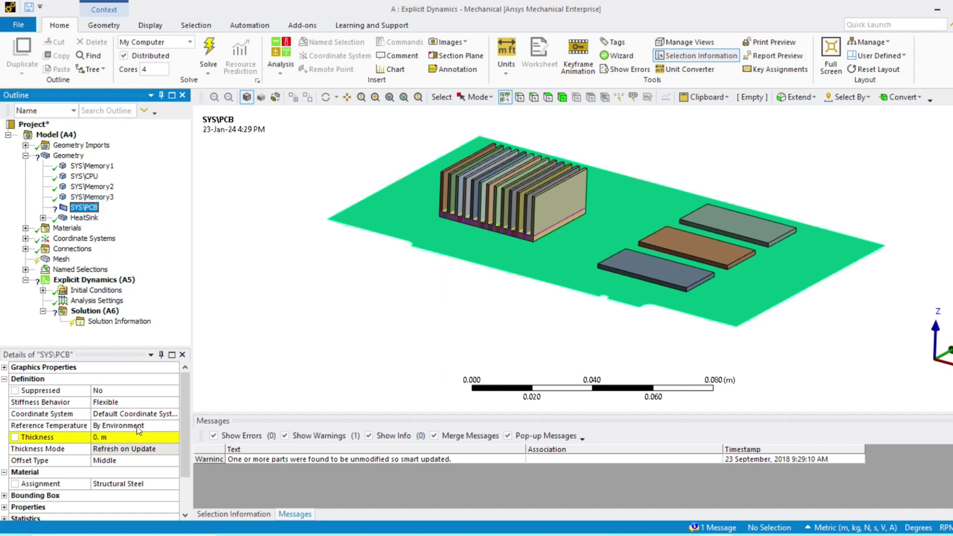
click(142, 483)
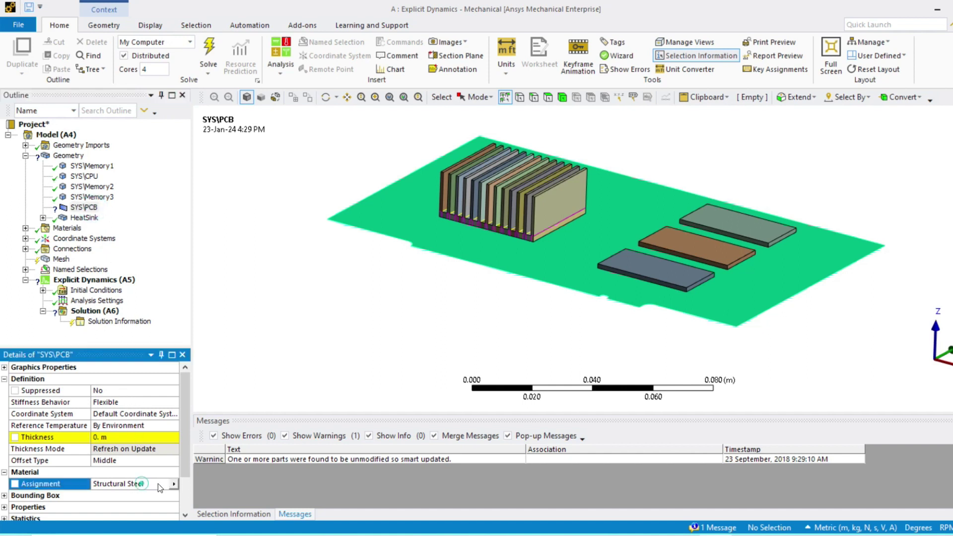
click(173, 484)
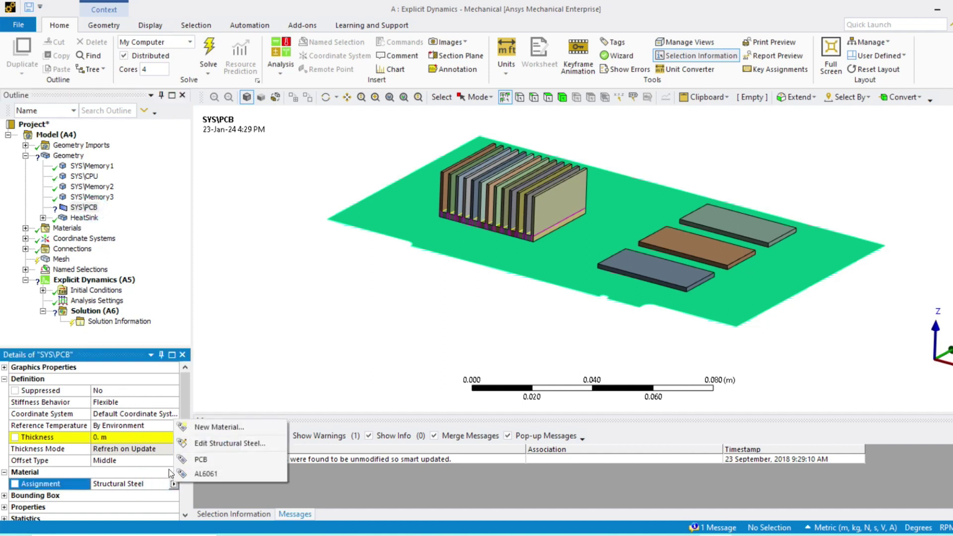
click(197, 460)
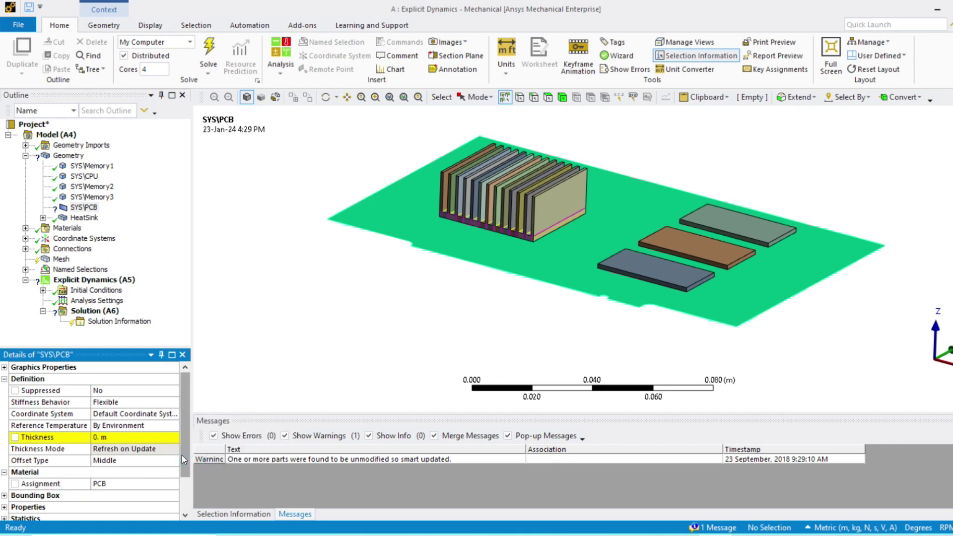
click(110, 436)
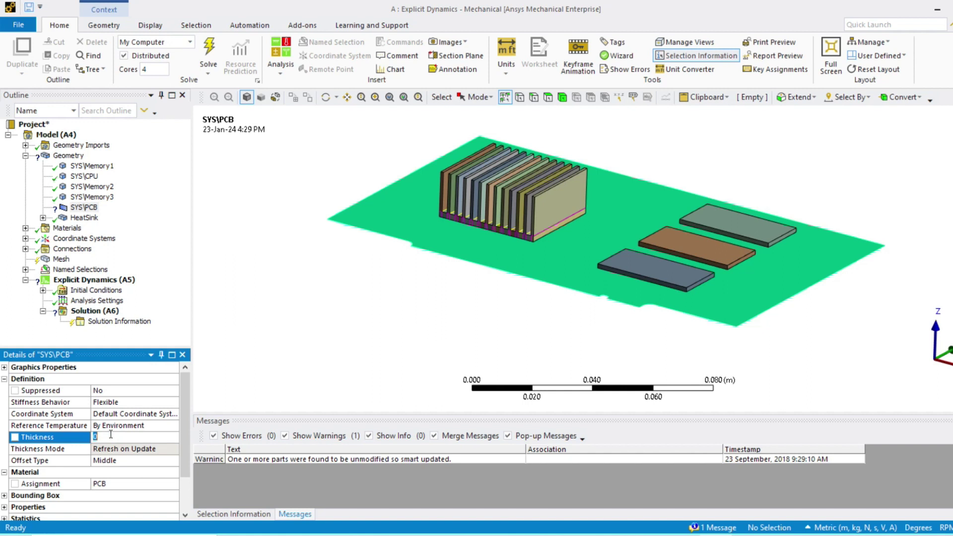
text(0.002)
key(Return)
Assign the AL6061 material to the HeatSink part.
click(85, 218)
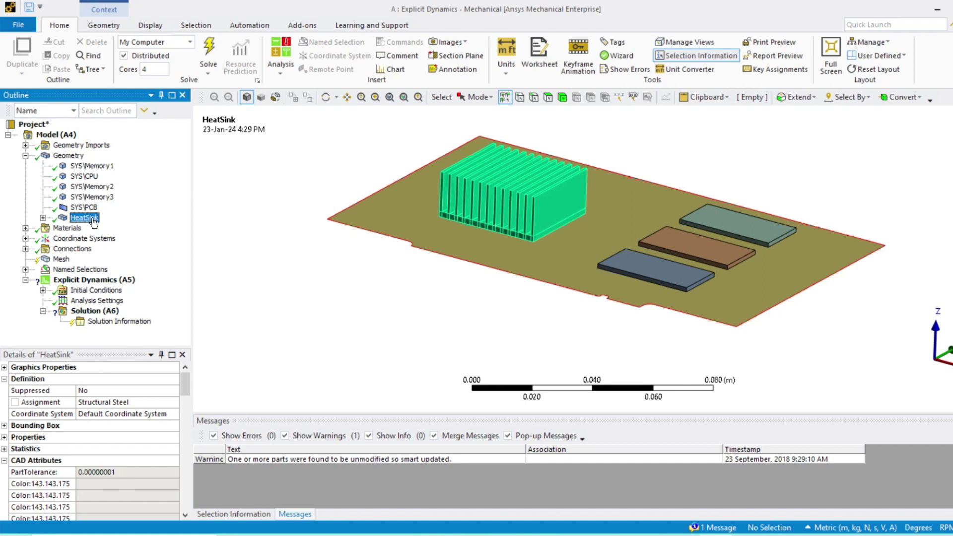
click(132, 402)
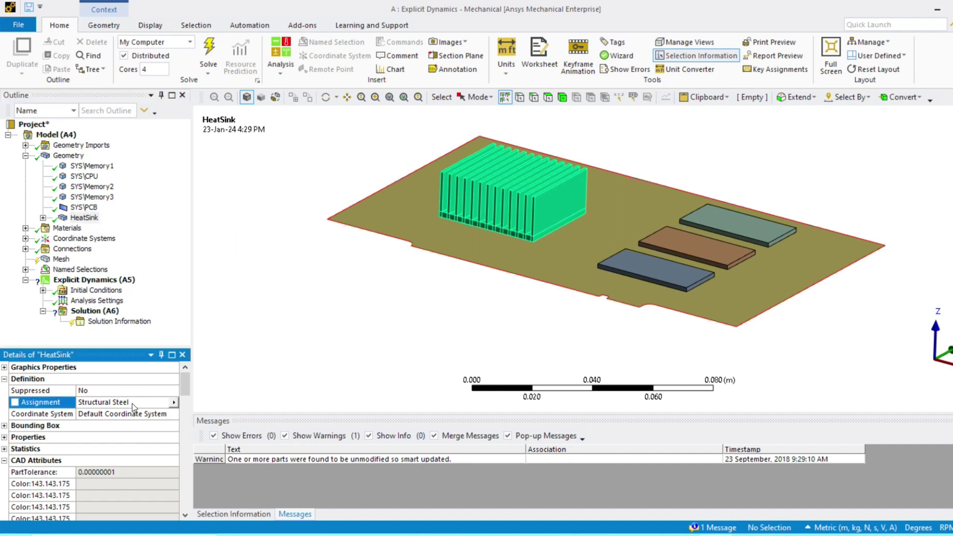
click(173, 403)
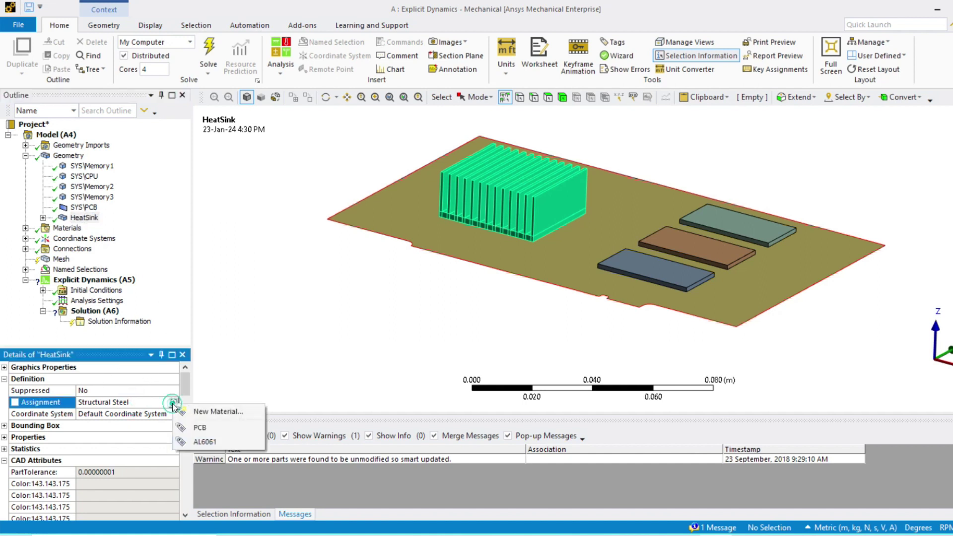
click(205, 442)
click(254, 326)
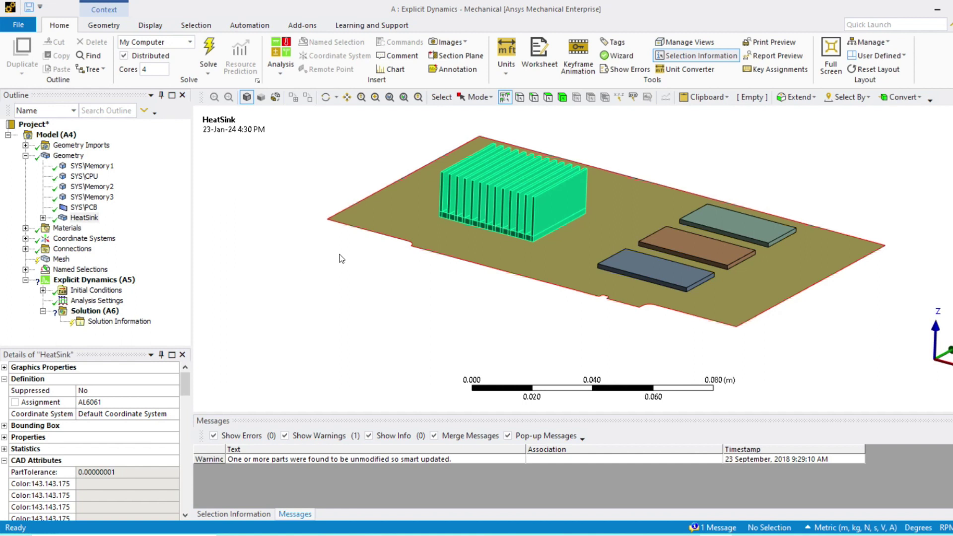
Set the global mesh element size to 0.003 m.
click(62, 259)
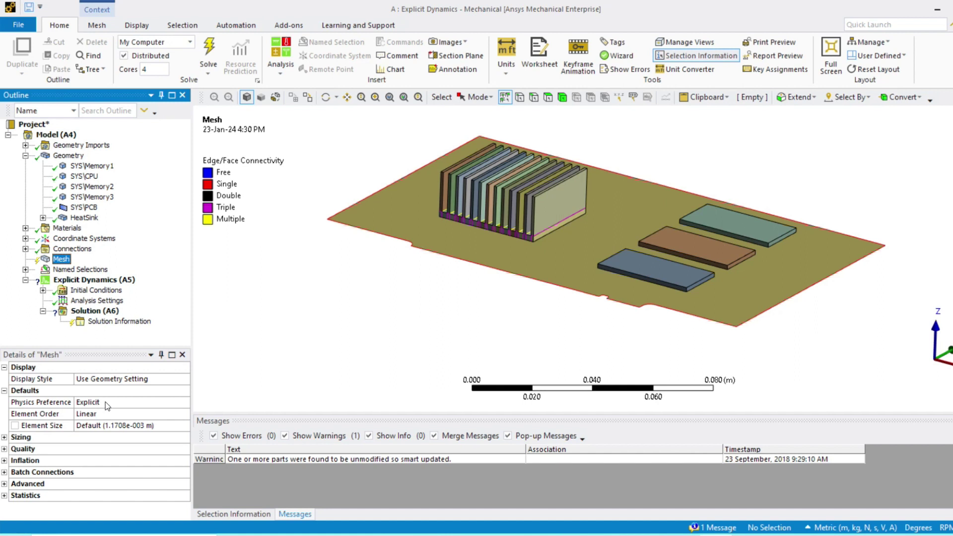
click(111, 427)
text(0.00)
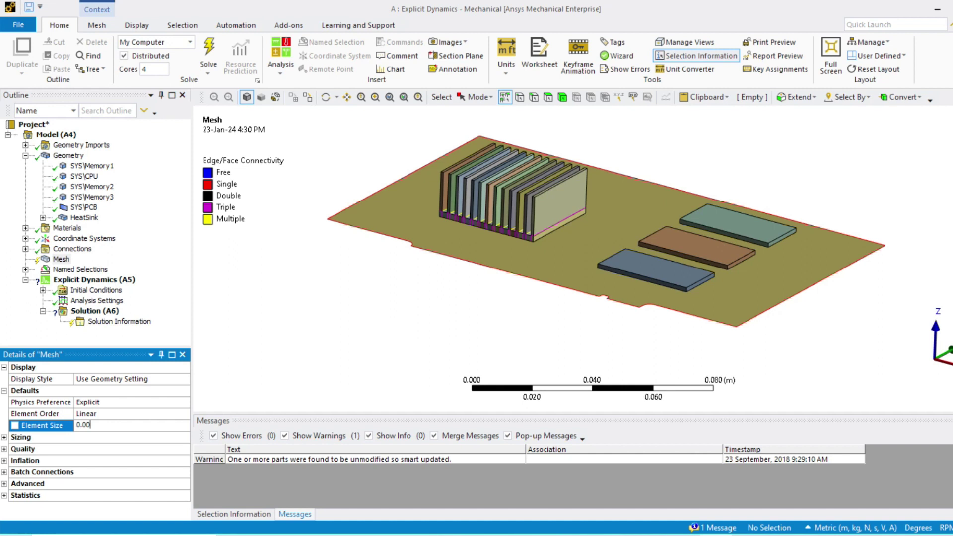
text(3)
click(334, 300)
Enable Capture Curvature in the mesh sizing settings and set the Curvature Min Size to 0.003 m.
click(4, 437)
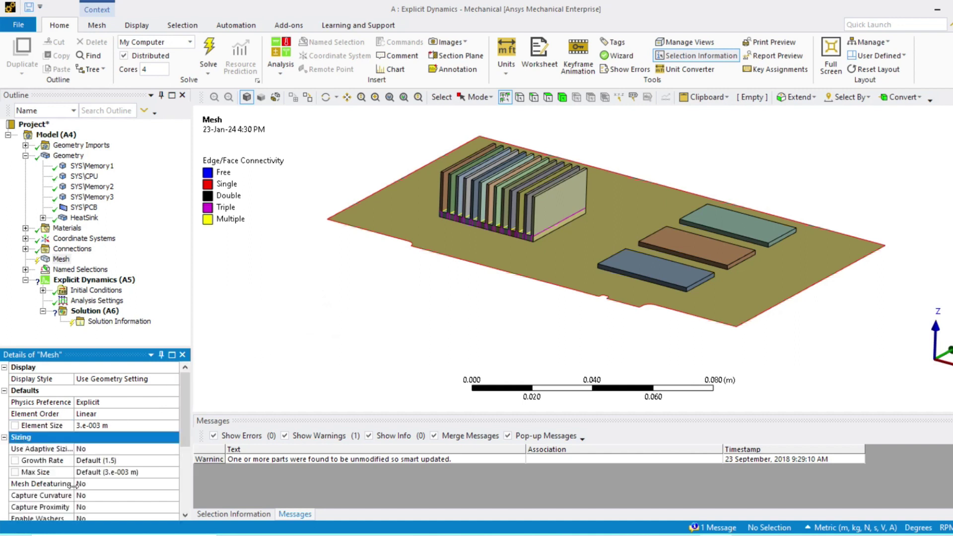
click(101, 507)
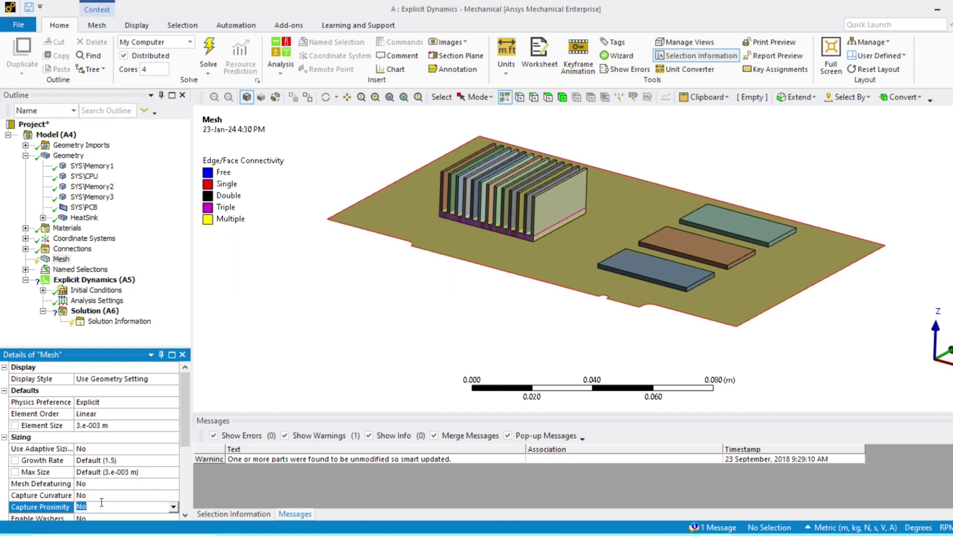
click(103, 496)
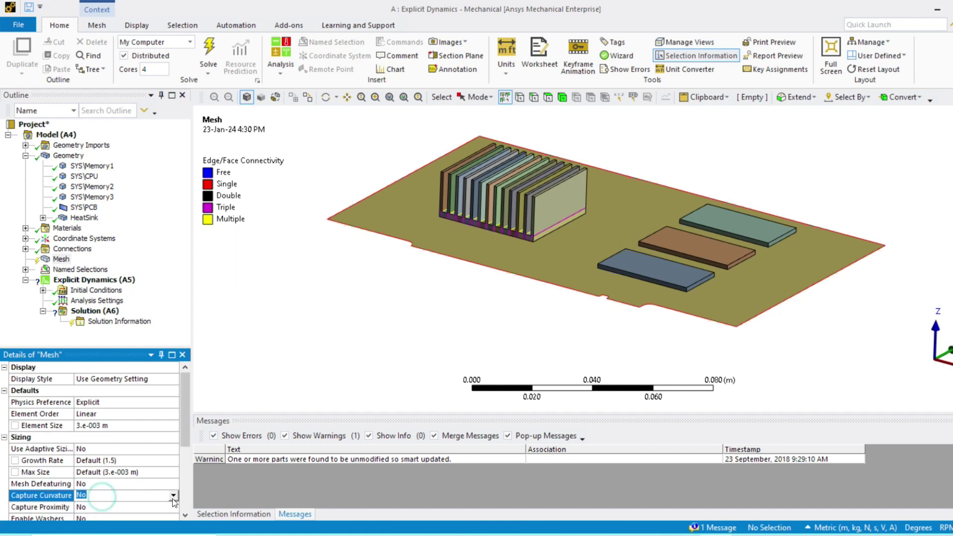
click(172, 496)
click(89, 515)
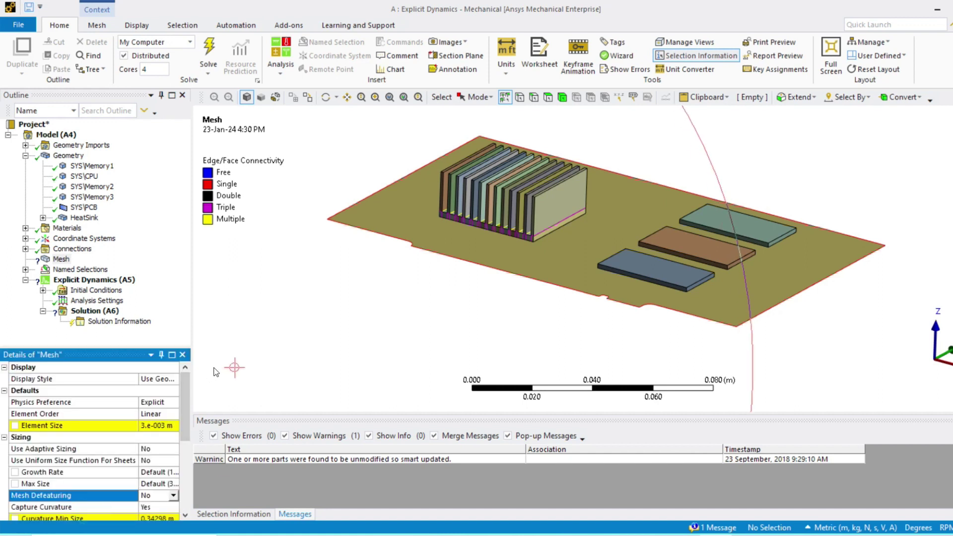
scroll(197, 382, down, 1)
scroll(186, 399, down, 2)
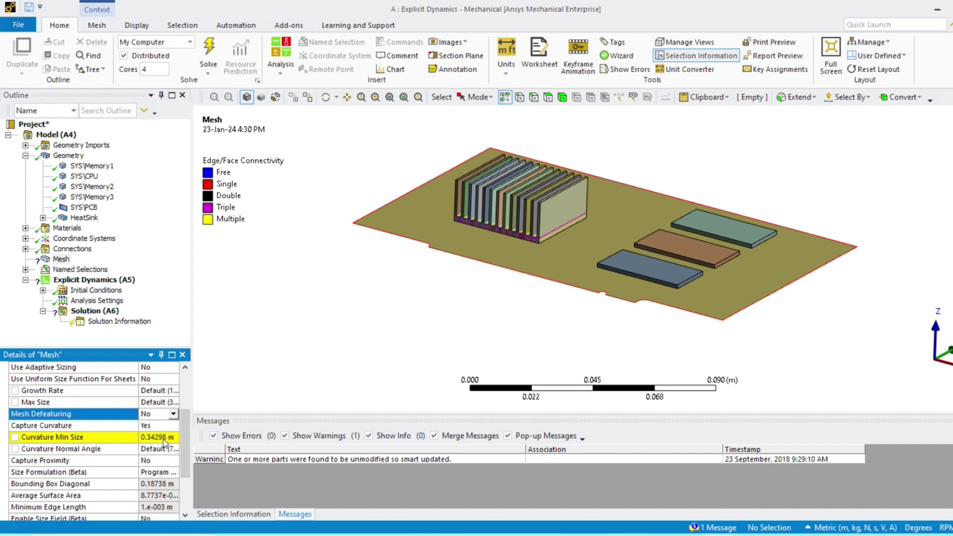
click(164, 437)
text(0.)
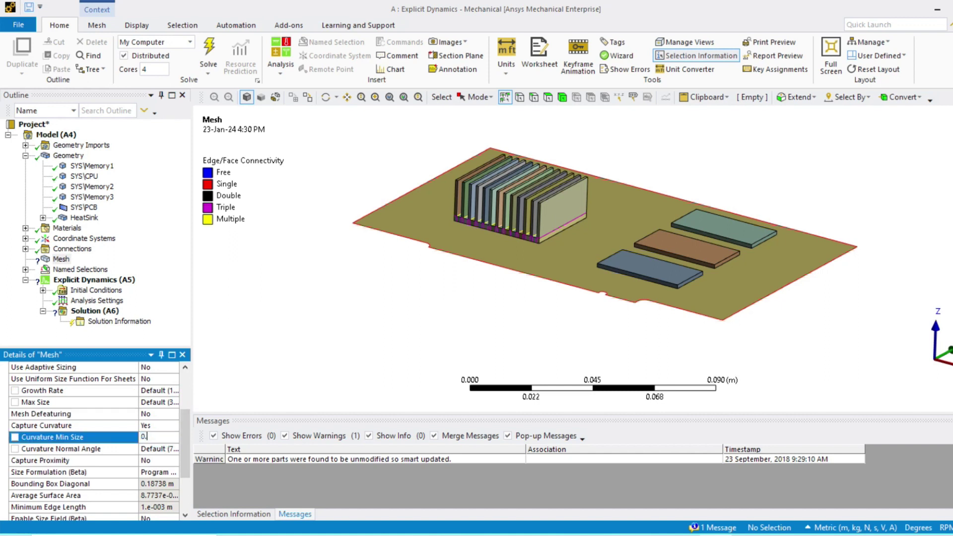
text(003)
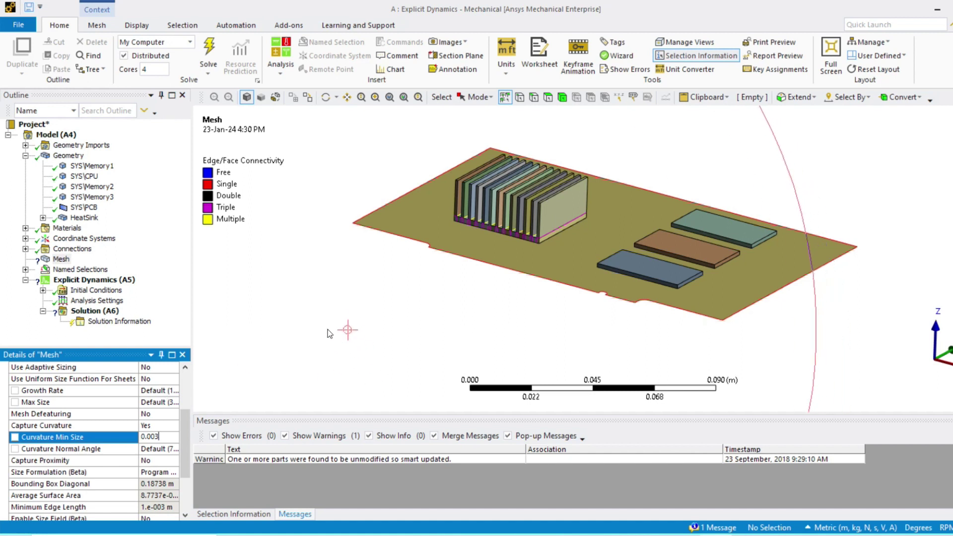
click(320, 313)
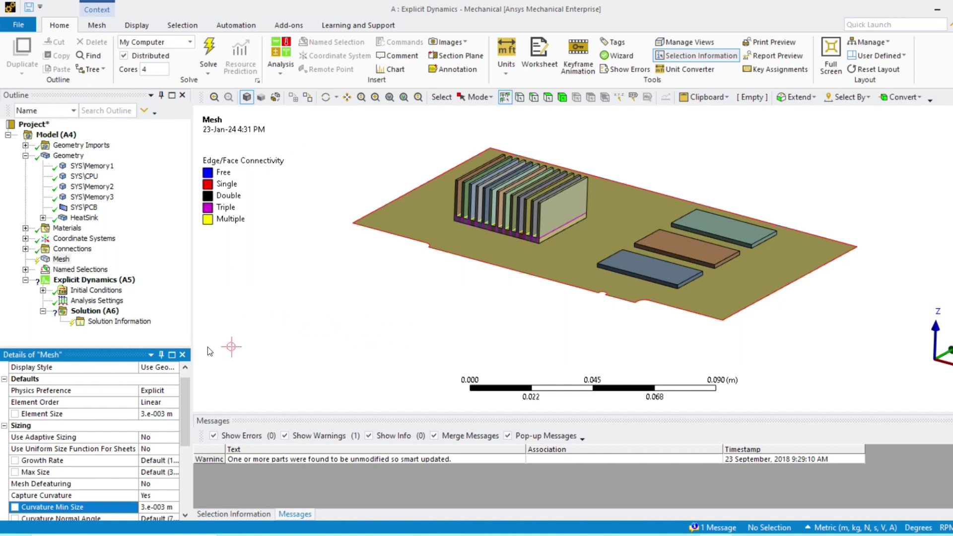
Generate the mesh for the circuit board assembly and inspect it.
right_click(62, 260)
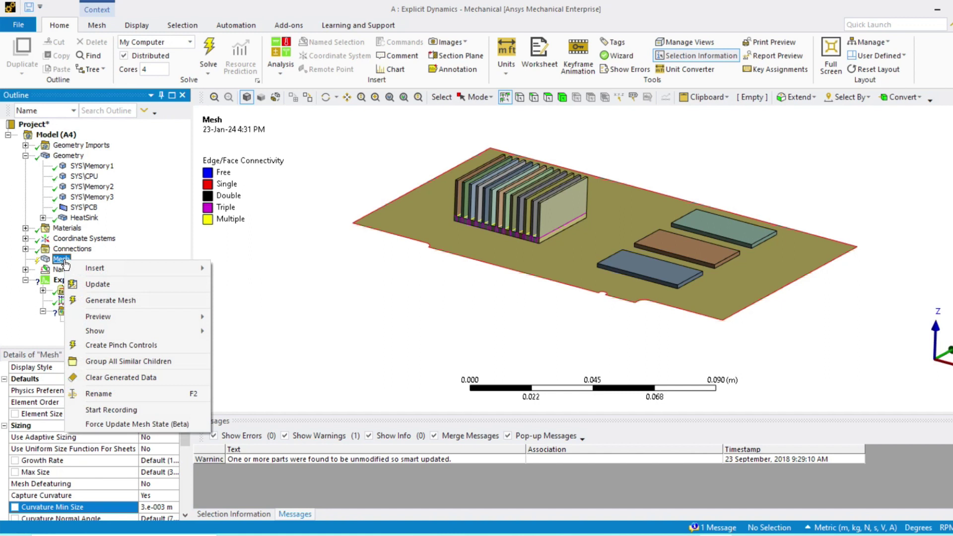
click(110, 300)
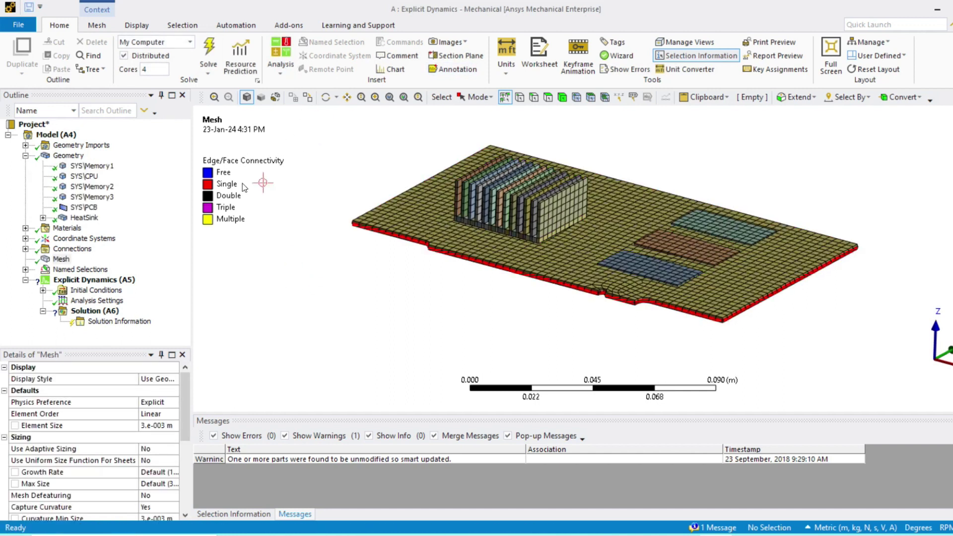
middle_drag(428, 211, 407, 229)
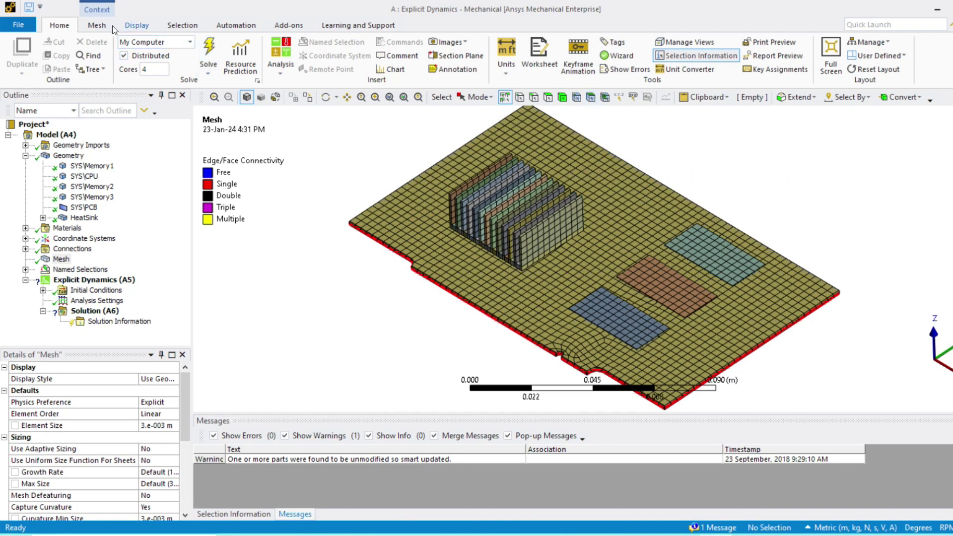
Start the Drop Test Wizard for the Explicit Dynamics analysis.
click(91, 279)
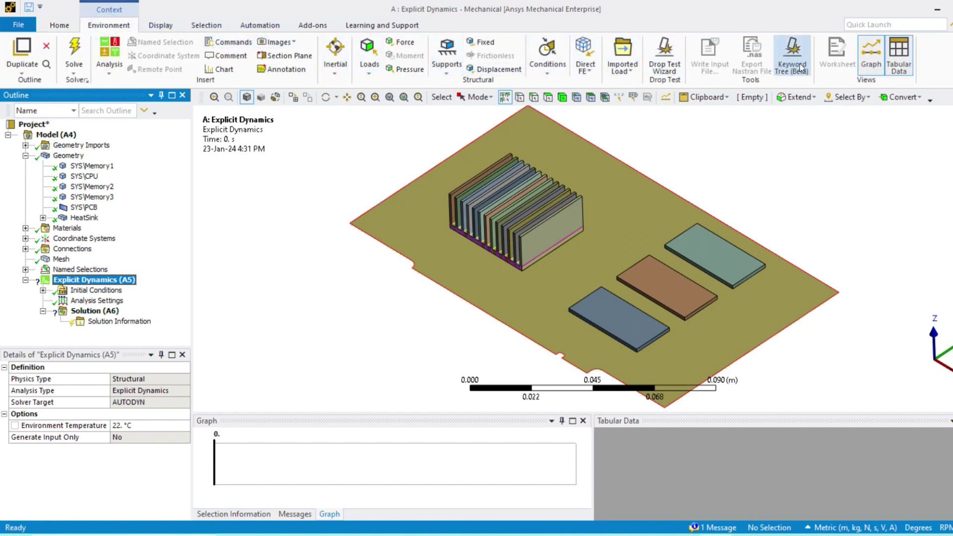
click(800, 64)
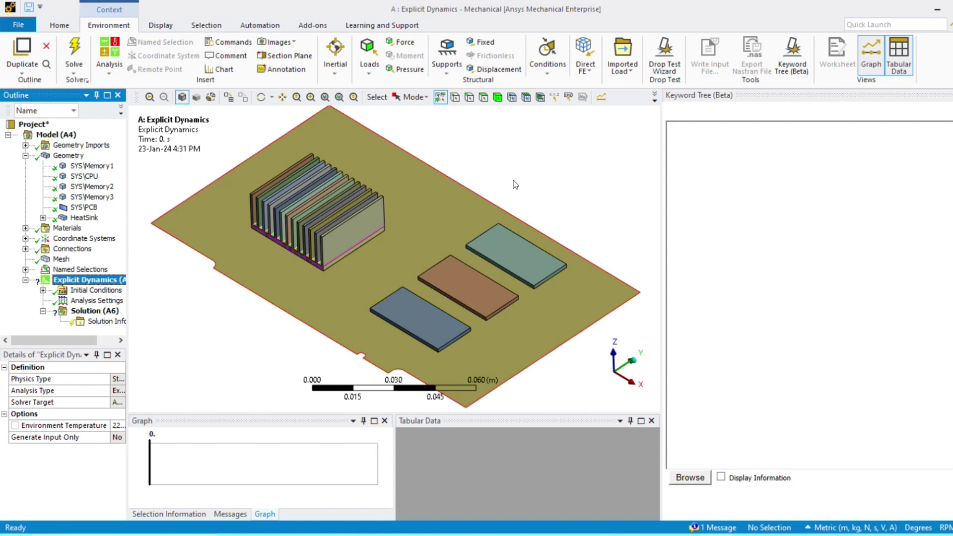
click(880, 180)
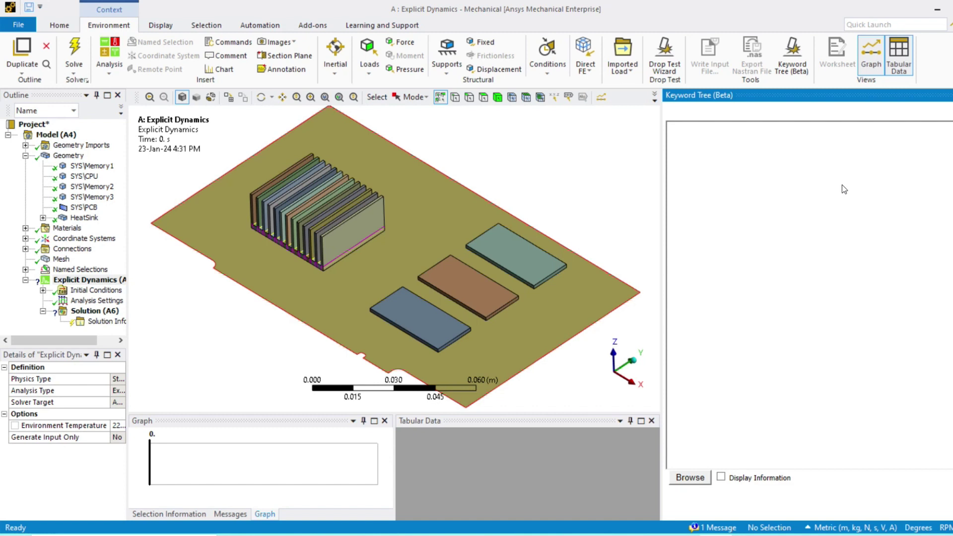
click(665, 52)
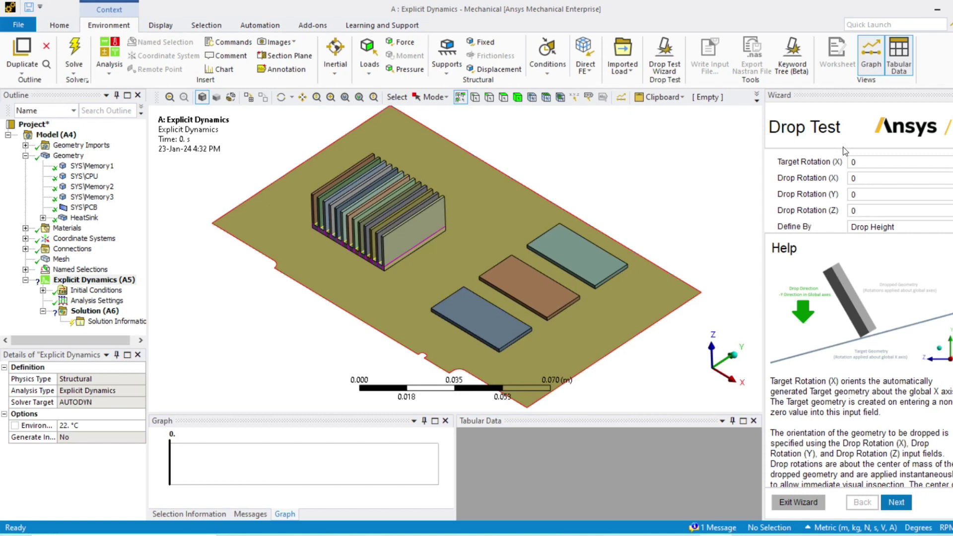
Set the Drop Rotation (X) to -25, keep Define By as Drop Height with a height of 1, and advance the wizard.
click(869, 163)
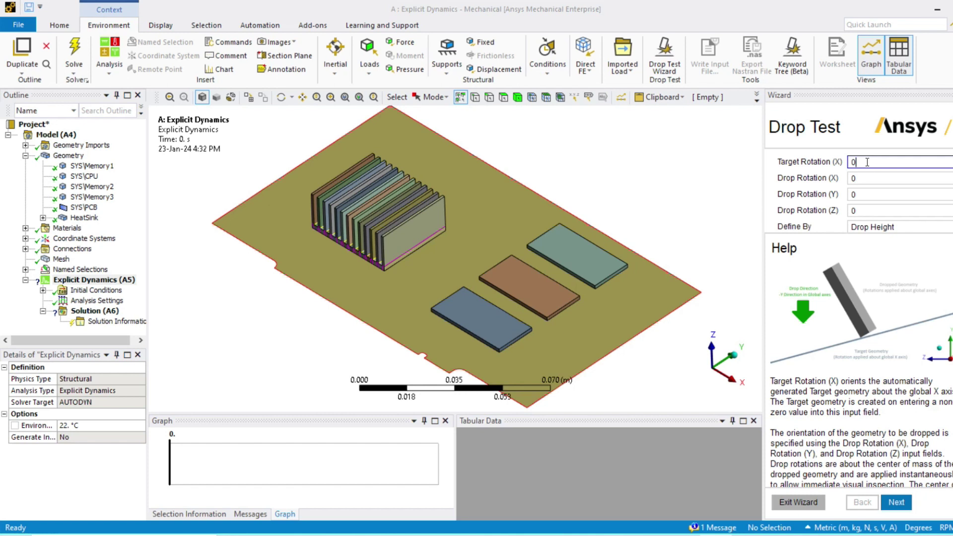
click(867, 179)
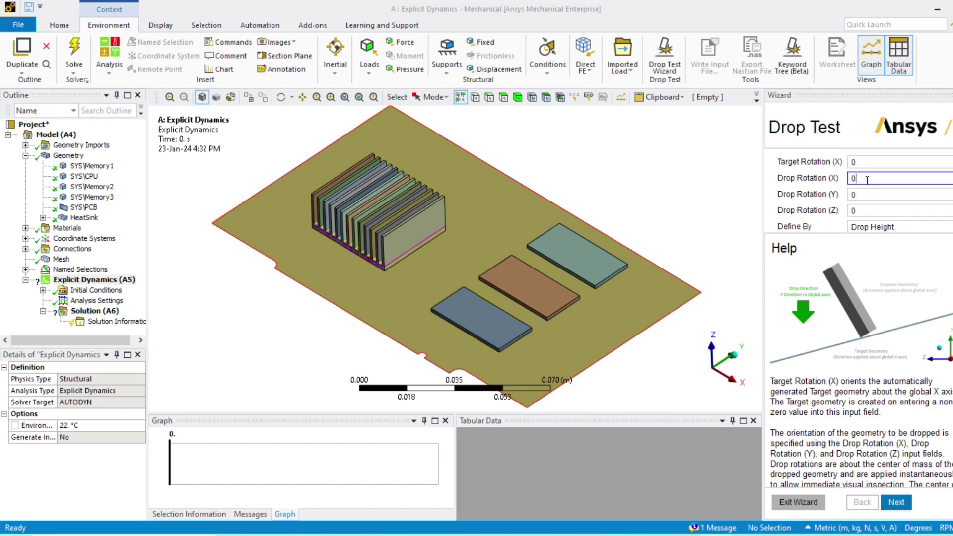
key(BackSpace)
text(-25)
key(Return)
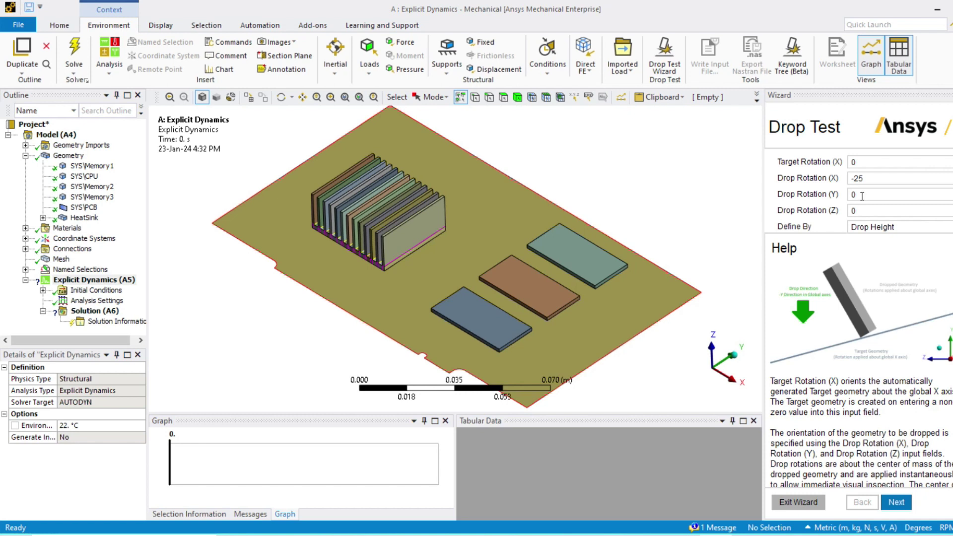
scroll(861, 362, down, 1)
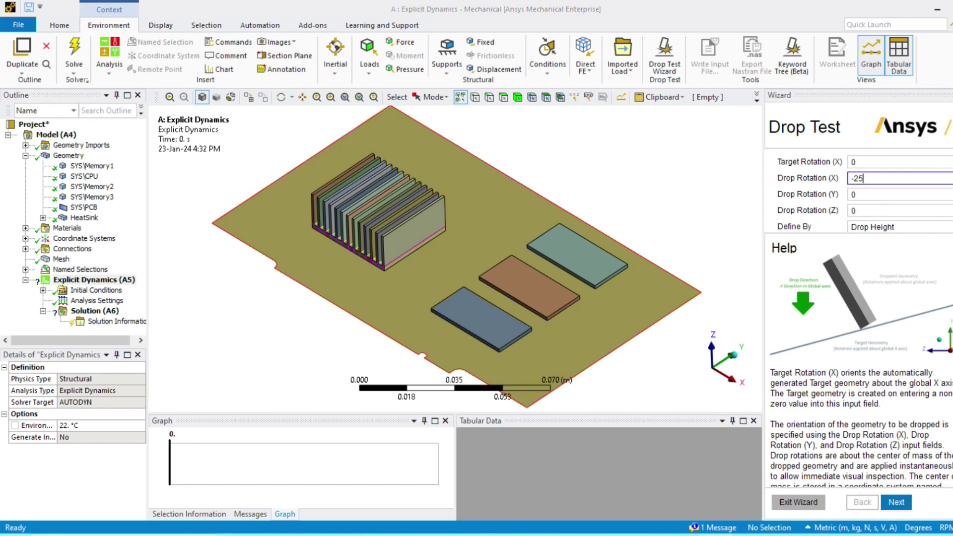
scroll(861, 191, down, 1)
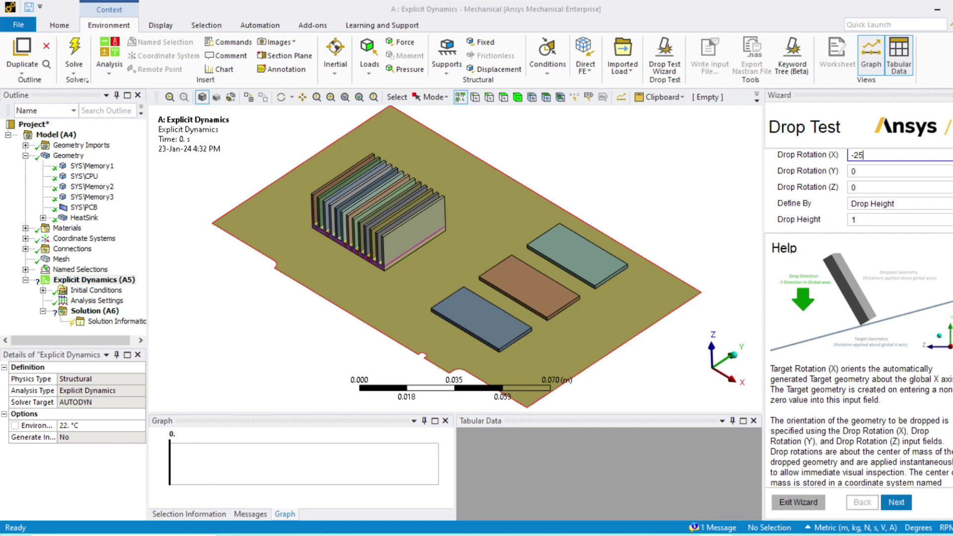
click(904, 503)
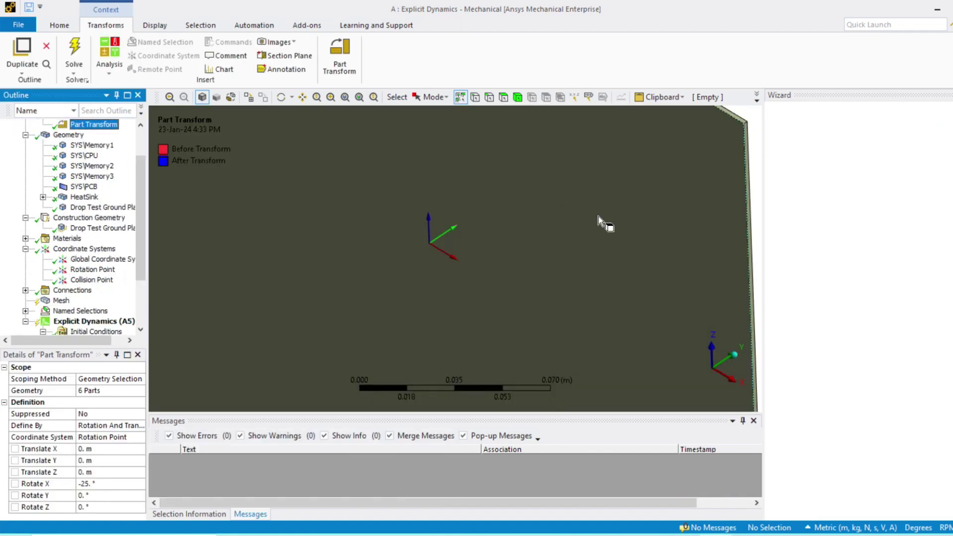
Examine the rotated board's orientation against the ground plane and read the wizard's Frictional Behavior help.
scroll(626, 214, down, 8)
middle_drag(641, 222, 498, 207)
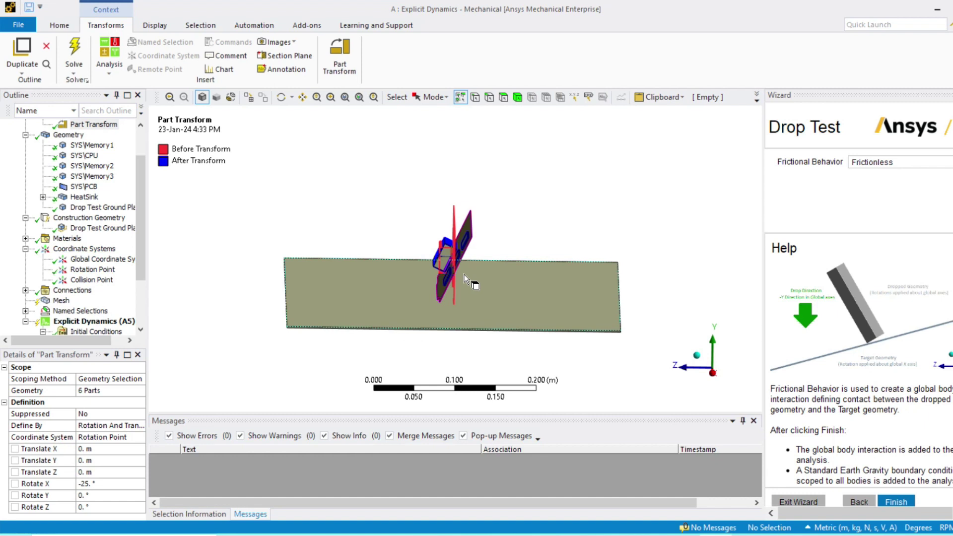
scroll(446, 300, up, 5)
middle_drag(447, 308, 447, 270)
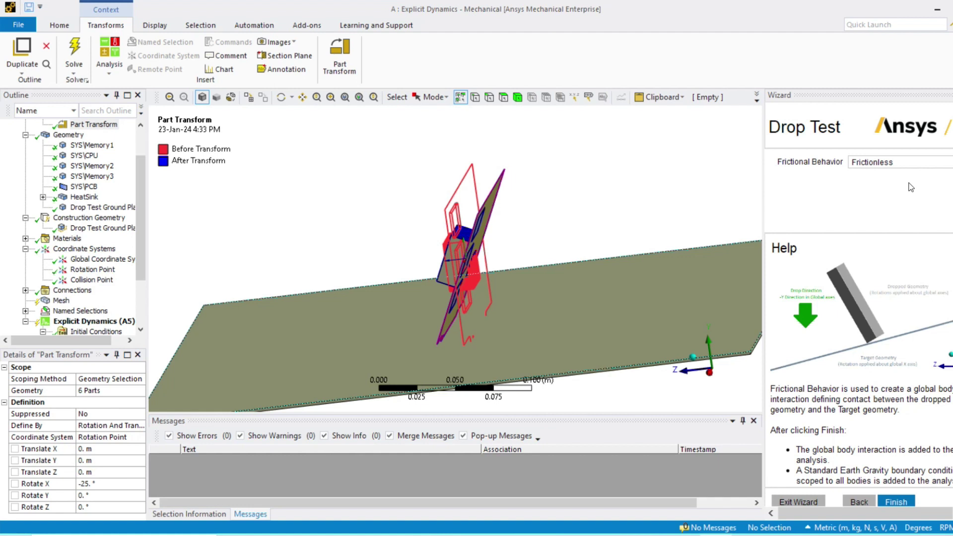
scroll(916, 290, down, 4)
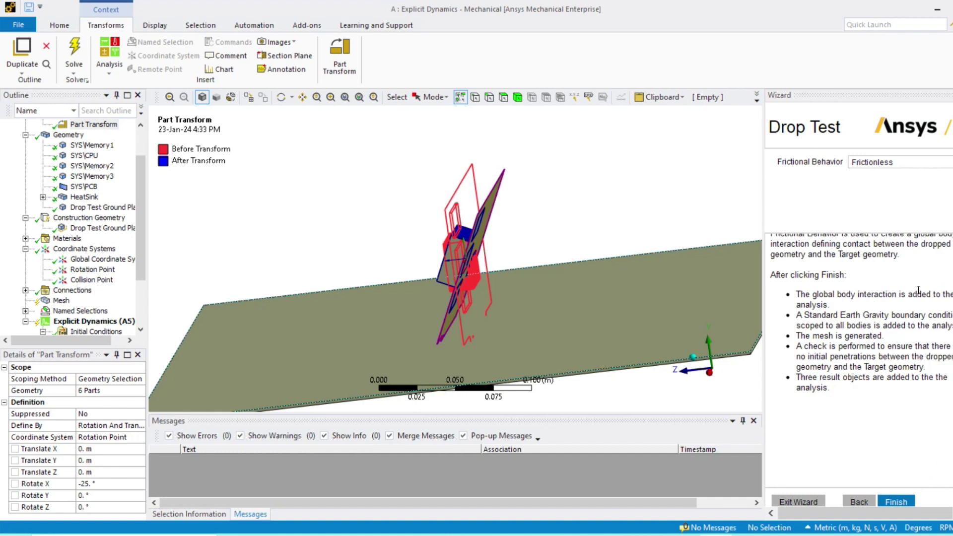
Review the Frictional Behavior help and finish the Drop Test Wizard, keeping the contact Frictionless.
scroll(868, 211, up, 6)
scroll(901, 274, down, 3)
scroll(902, 273, down, 3)
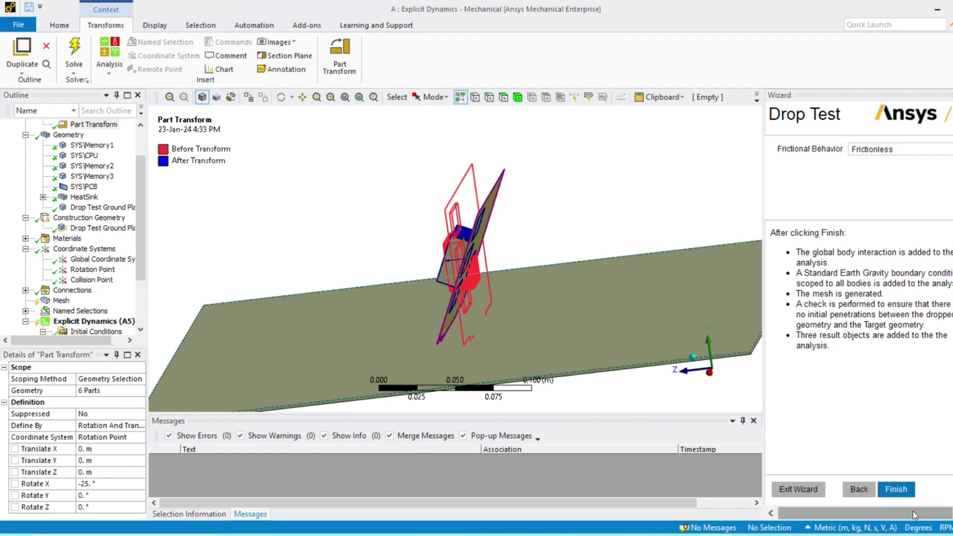
click(901, 491)
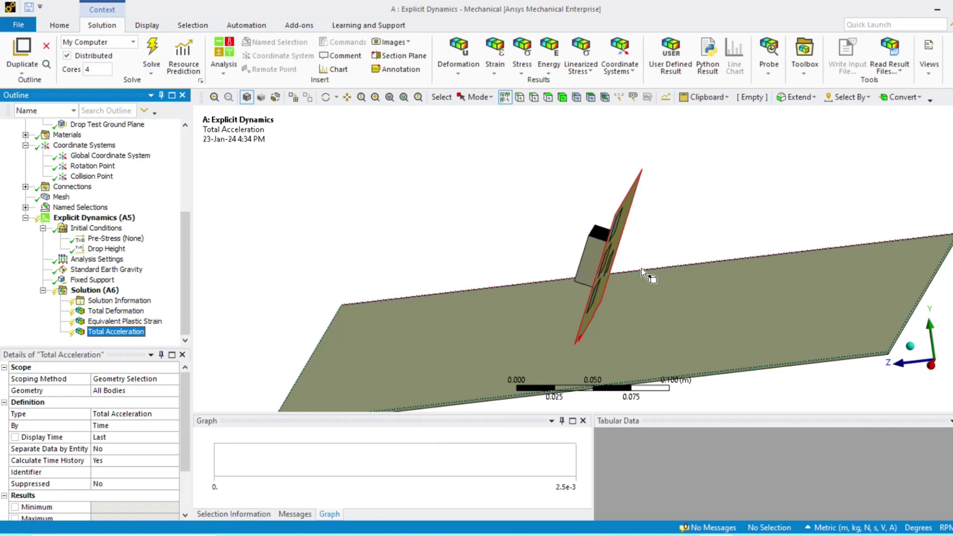
Review the objects created for the drop test: the part transform, coordinate systems, fixed support, Standard Earth Gravity and the three results.
drag(183, 225, 188, 138)
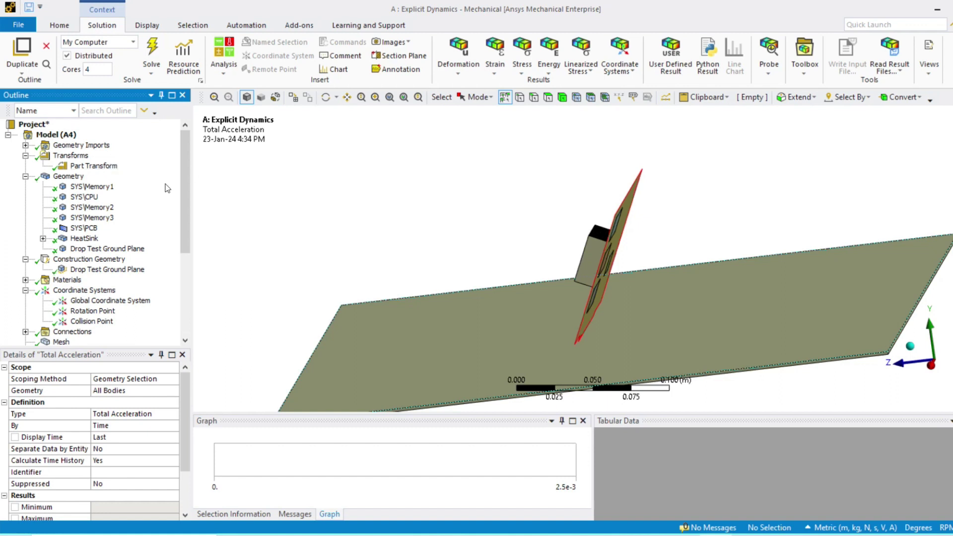
click(95, 167)
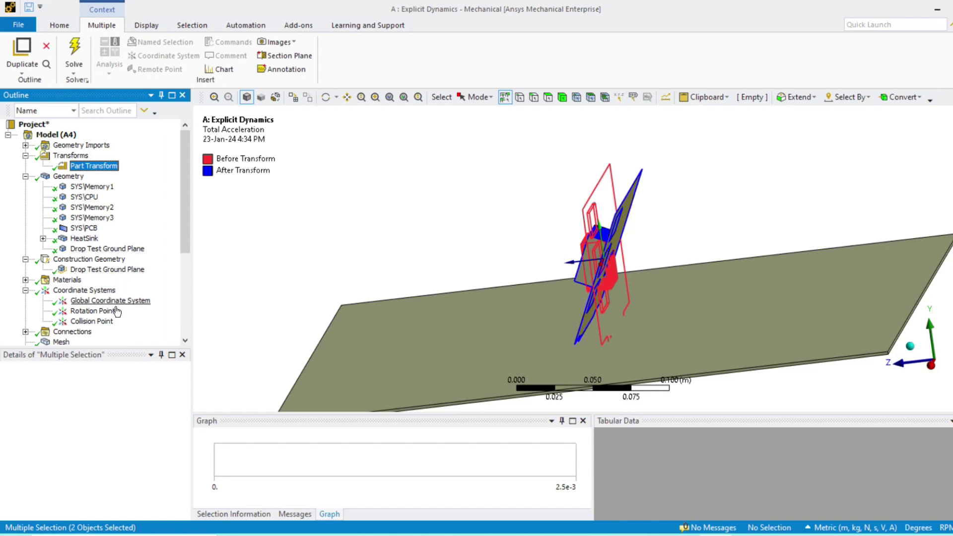
scroll(121, 283, down, 4)
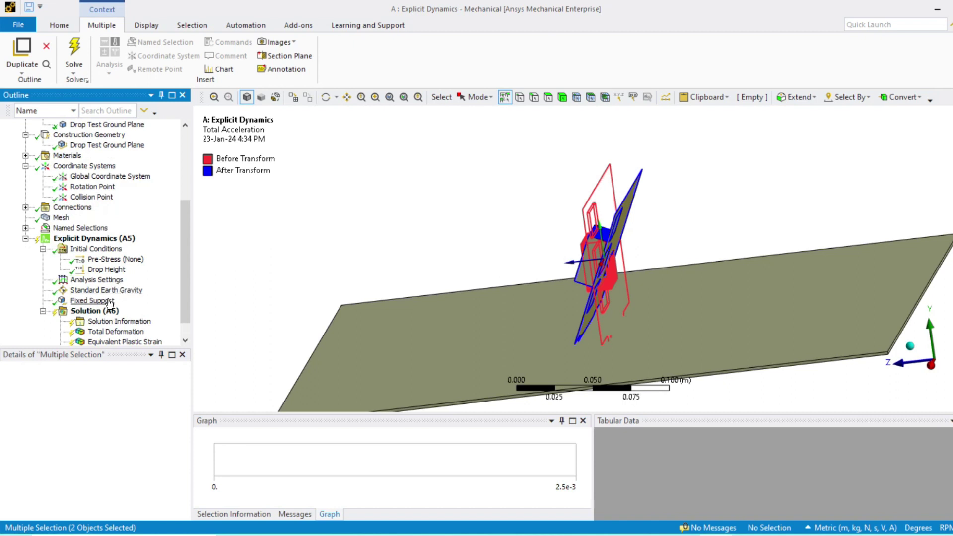
ctrl+click(109, 301)
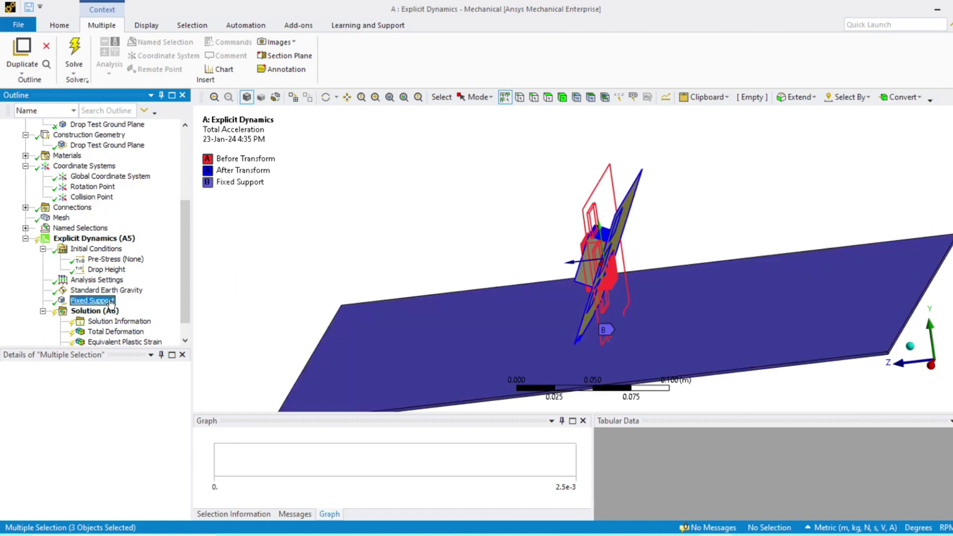
ctrl+click(115, 291)
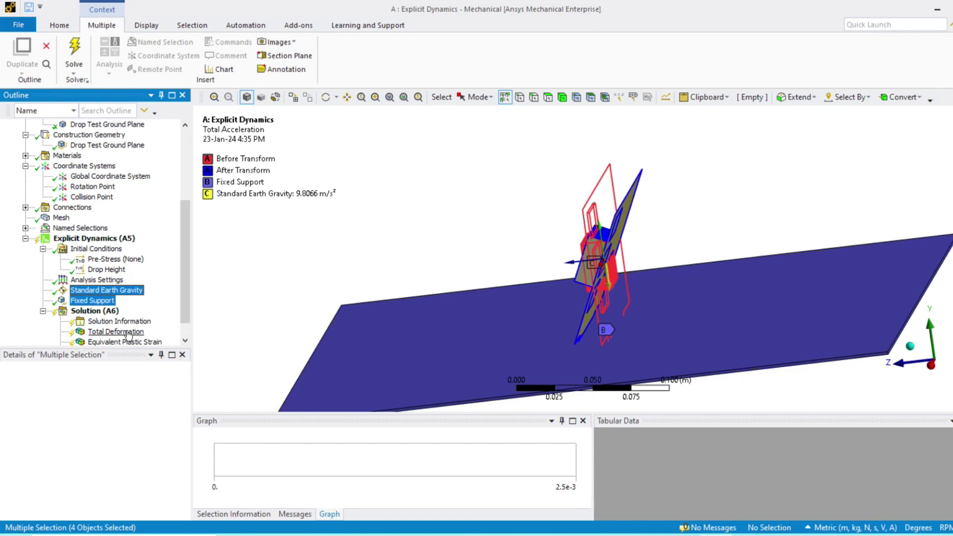
drag(184, 309, 183, 321)
ctrl+click(138, 321)
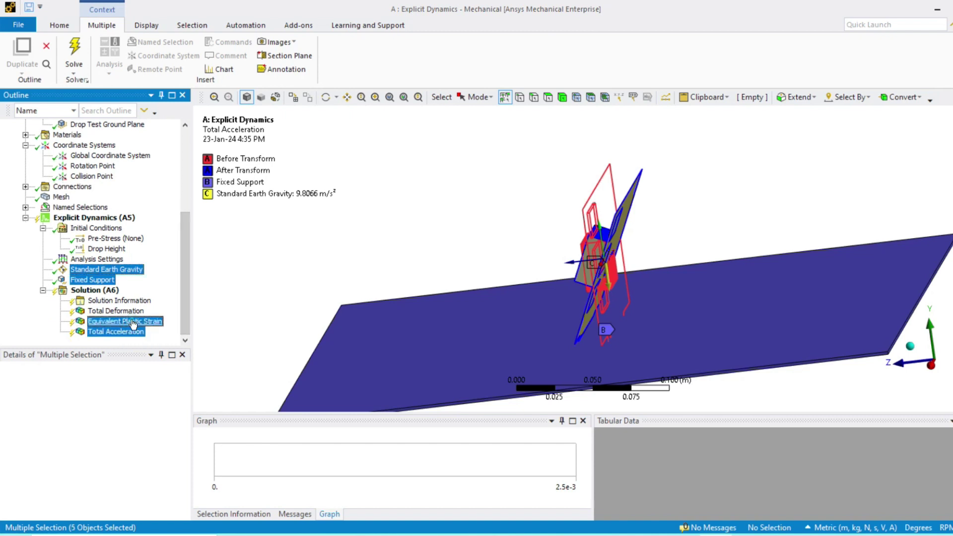
ctrl+click(128, 313)
drag(185, 286, 187, 278)
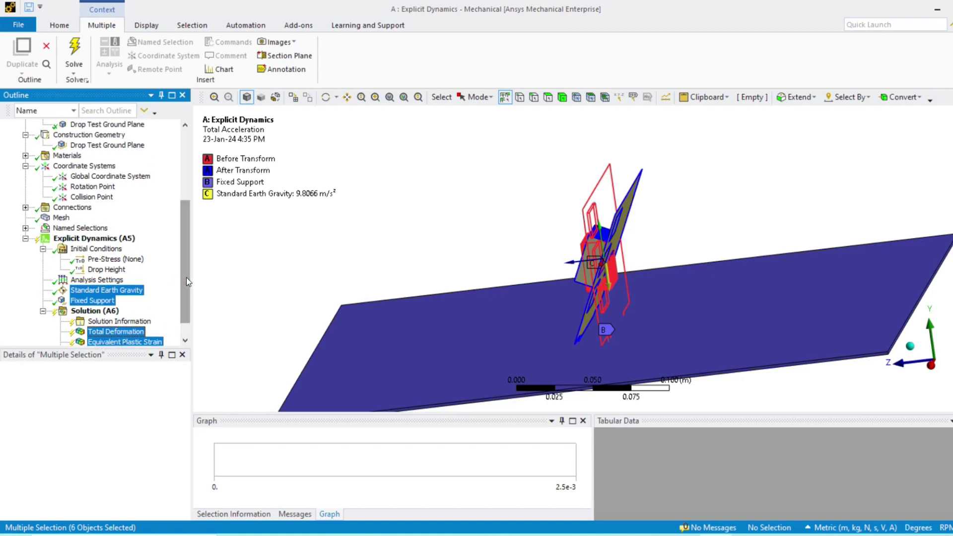
drag(183, 235, 186, 197)
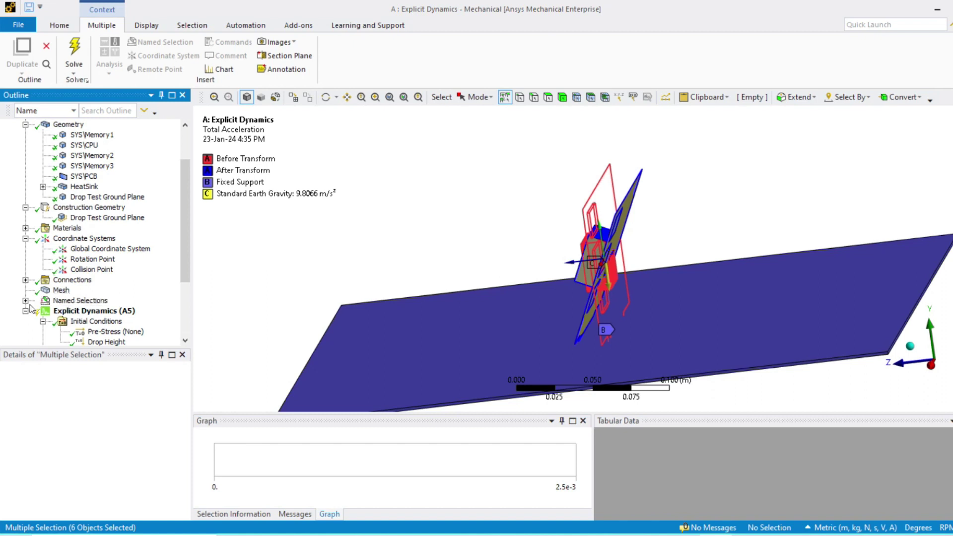
scroll(38, 302, down, 2)
scroll(44, 295, up, 2)
scroll(102, 268, up, 1)
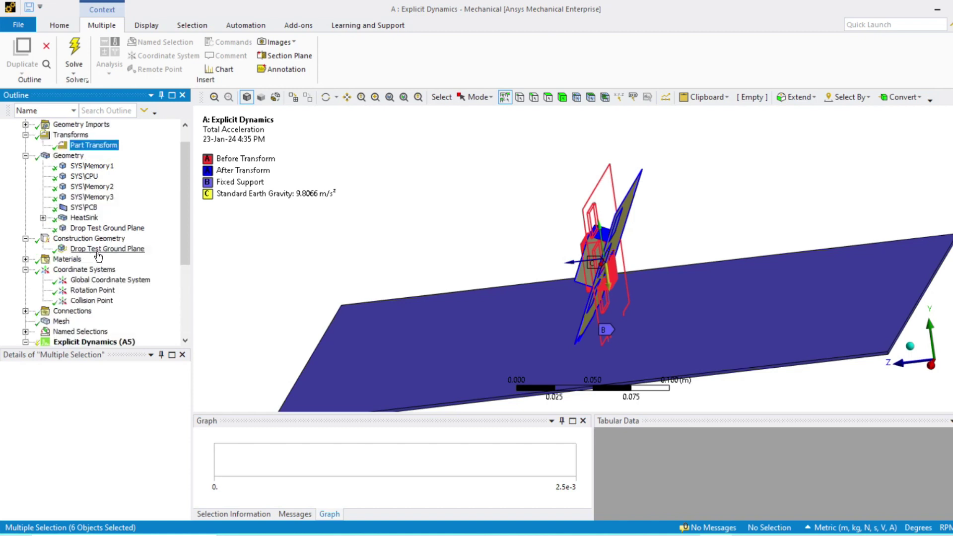
Set the Shell Thickness Factor of the Body Interactions under Connections to 1.
scroll(106, 263, down, 1)
click(26, 280)
click(89, 300)
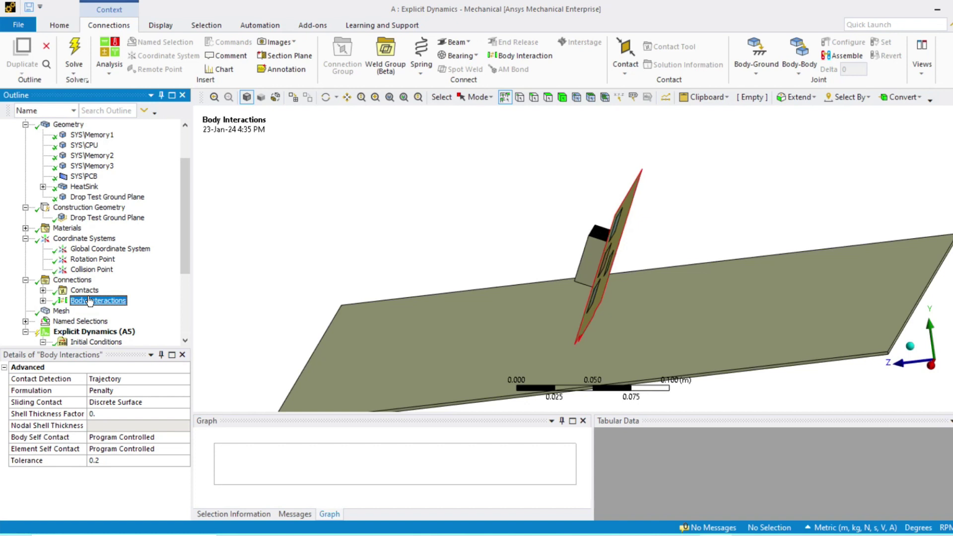
click(106, 413)
key(BackSpace)
text(1)
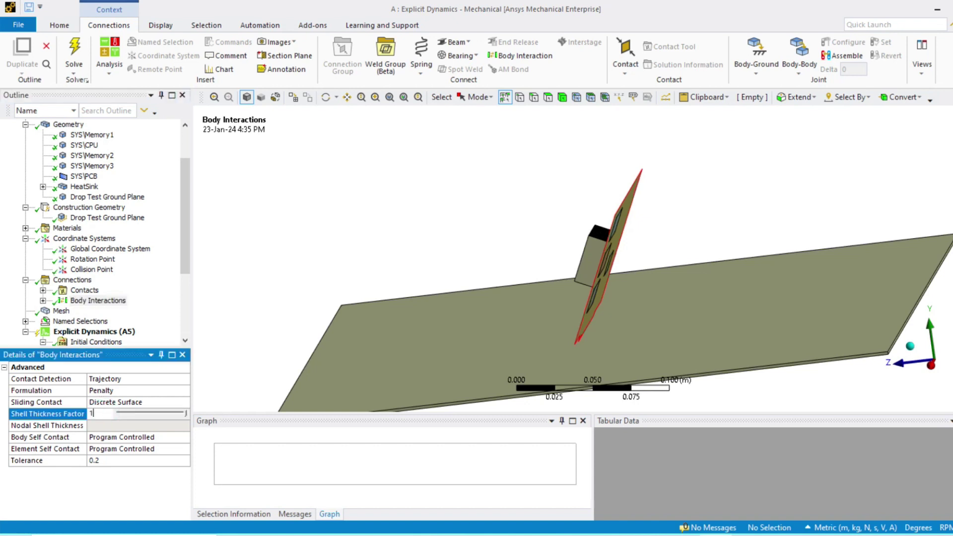
Set both Body Self Contact and Element Self Contact to Yes for the Body Interactions.
click(121, 437)
click(122, 437)
click(122, 437)
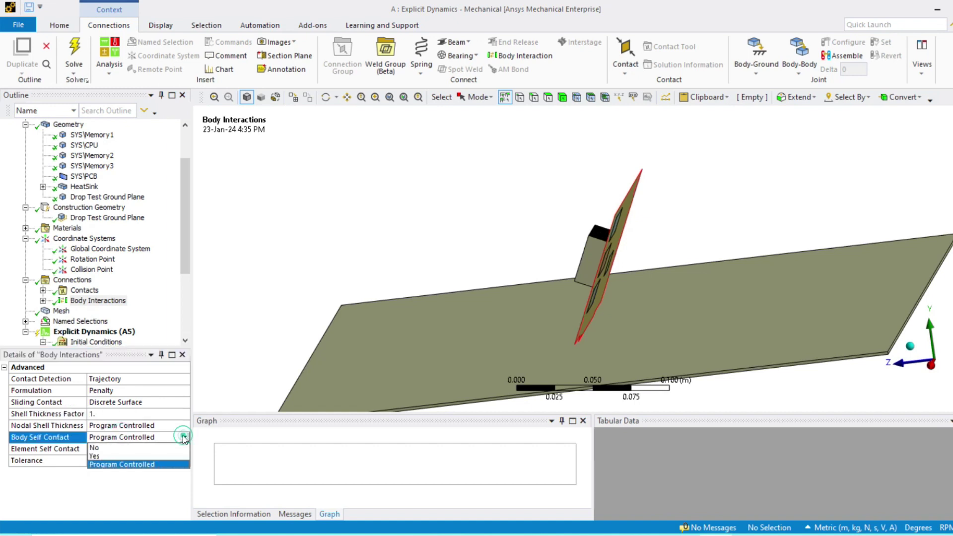
click(119, 460)
click(148, 449)
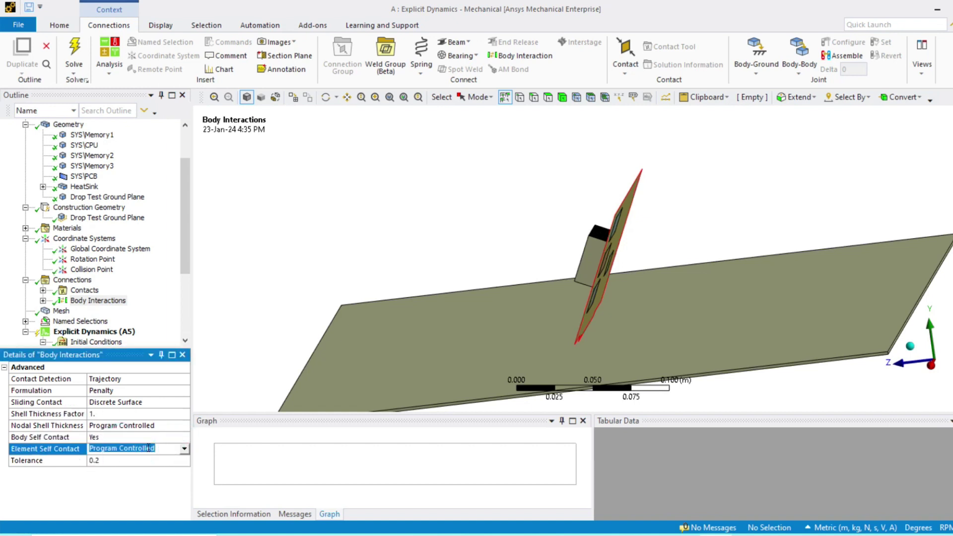
click(184, 449)
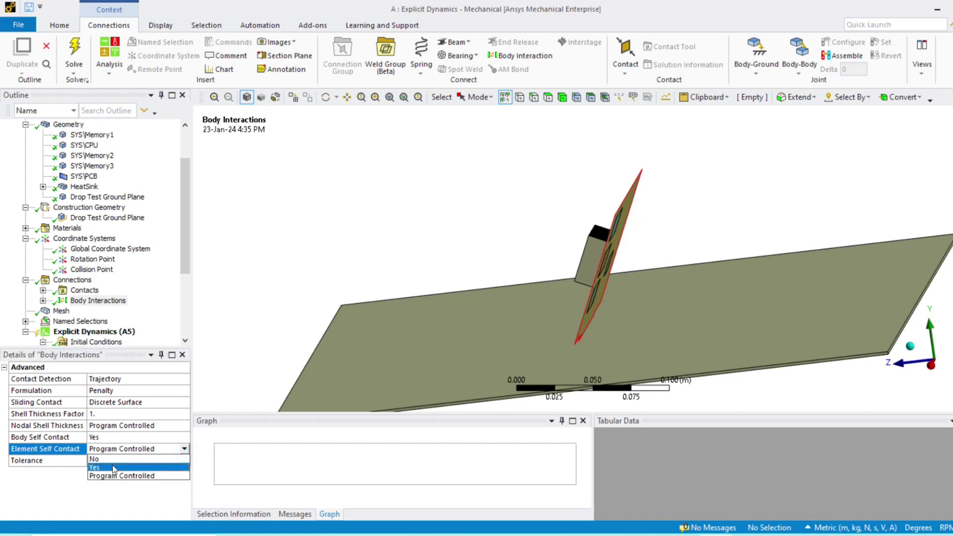
click(112, 464)
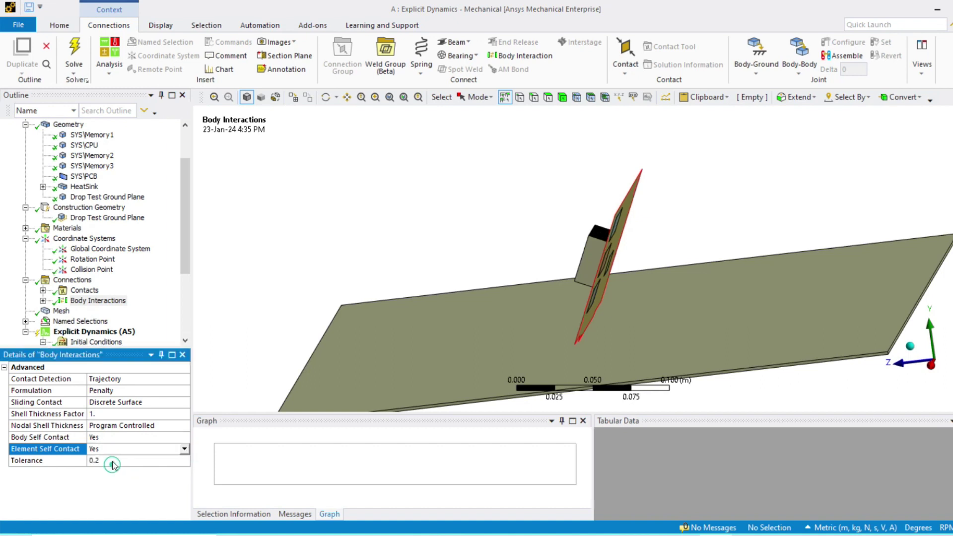
Look over the existing contact regions and insert a Contact Force tracker under Solution Information.
click(43, 290)
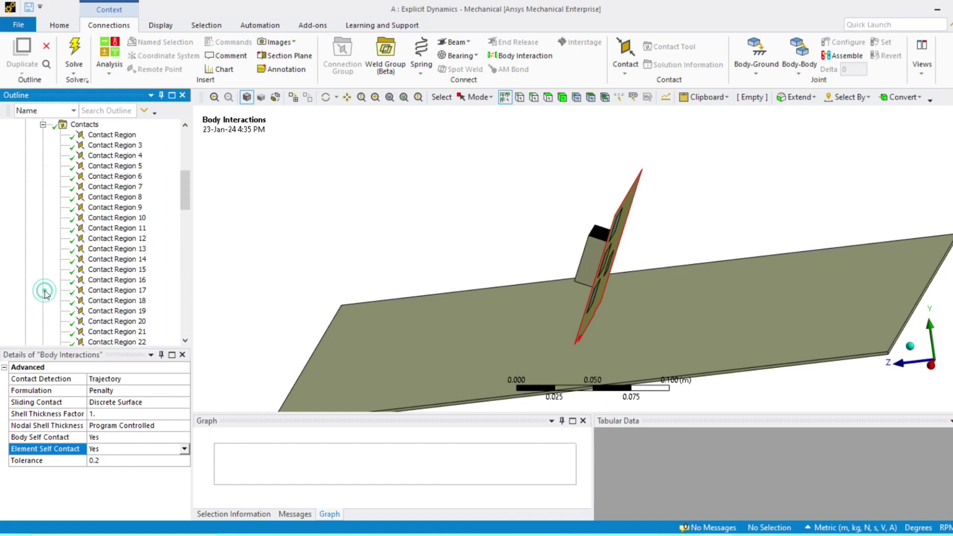
drag(185, 198, 185, 315)
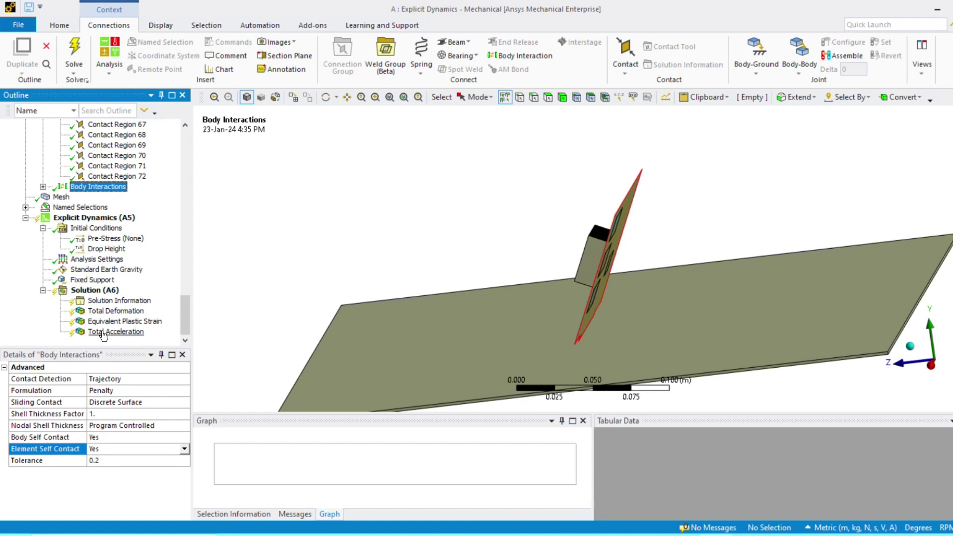
click(139, 307)
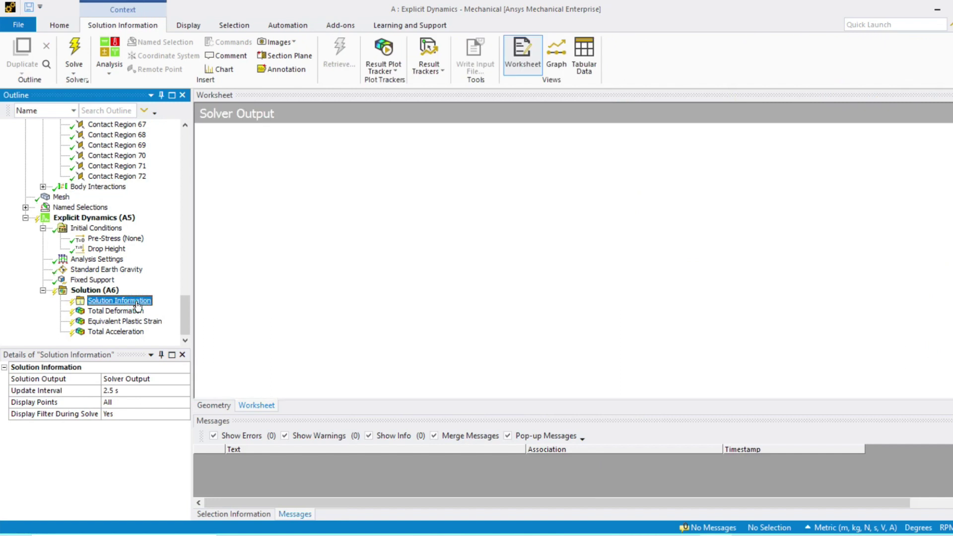
right_click(137, 303)
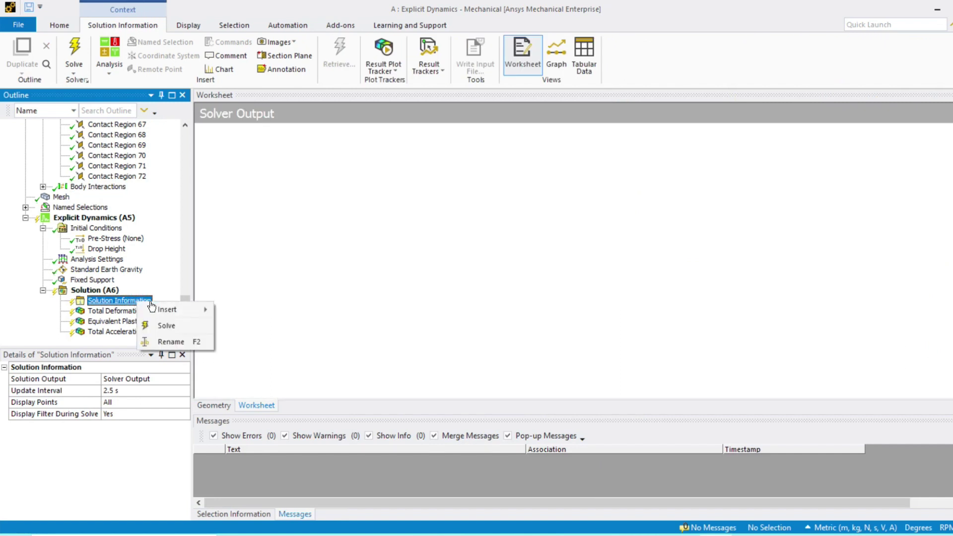
mouse_move(170, 309)
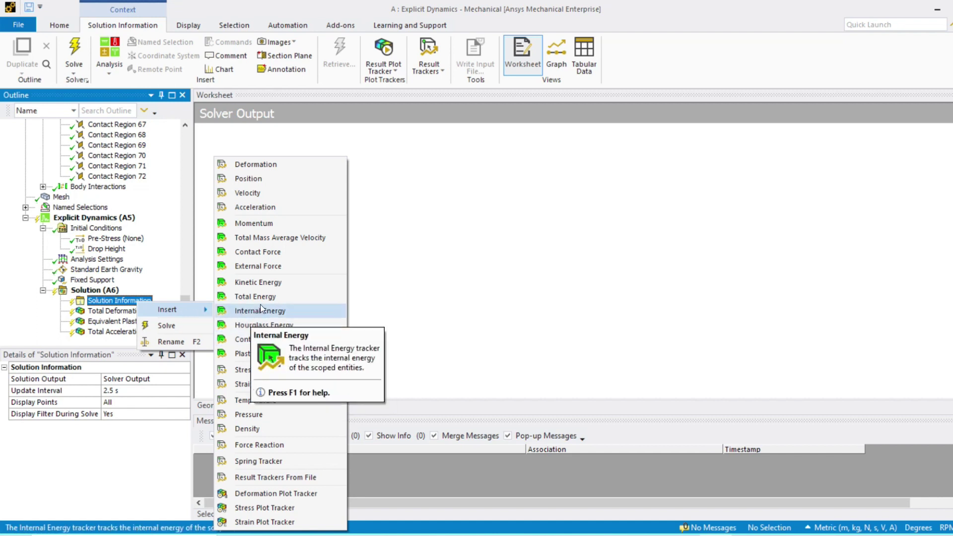
click(272, 252)
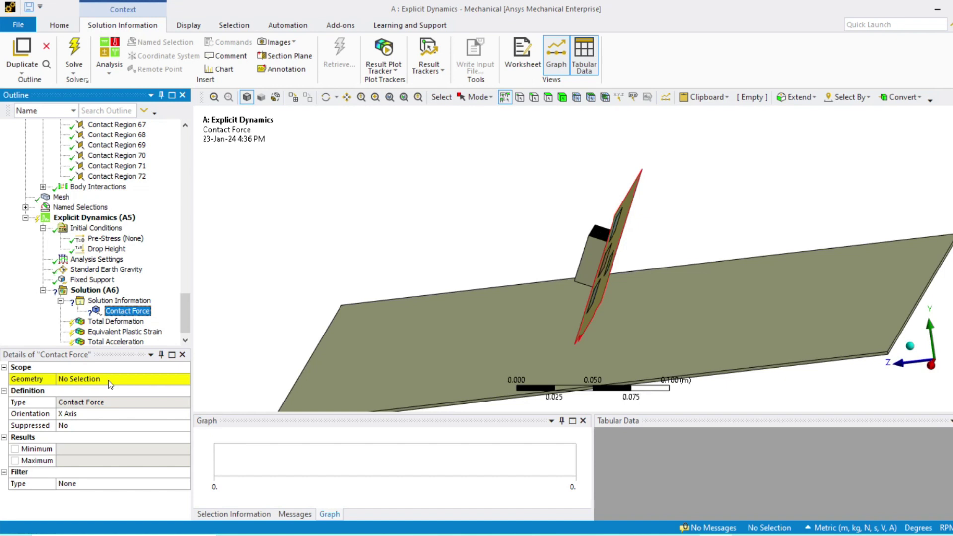
Scope the Contact Force tracker to the PCB body and set its orientation to Y Axis.
middle_drag(471, 386, 410, 351)
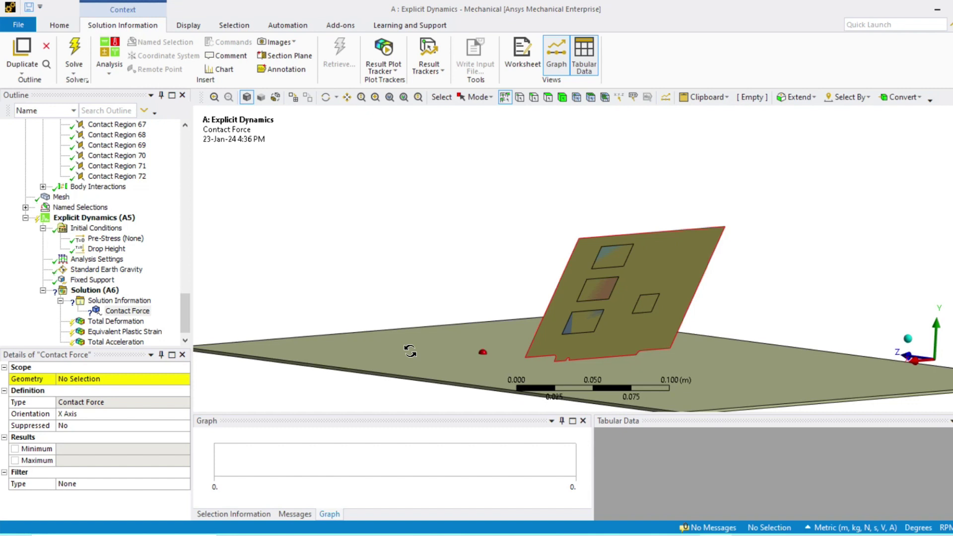
click(692, 274)
click(563, 97)
click(680, 253)
middle_drag(680, 257, 701, 327)
click(110, 379)
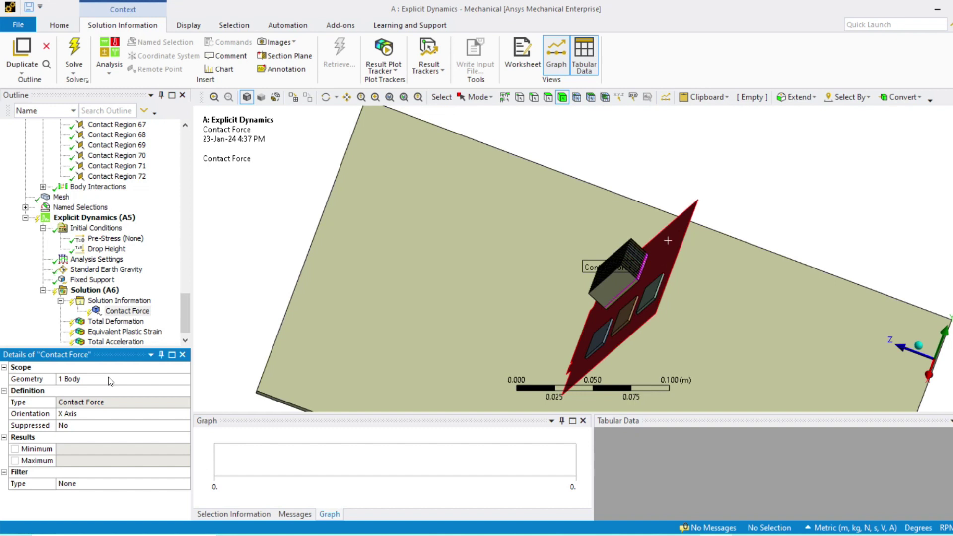
click(102, 414)
click(183, 415)
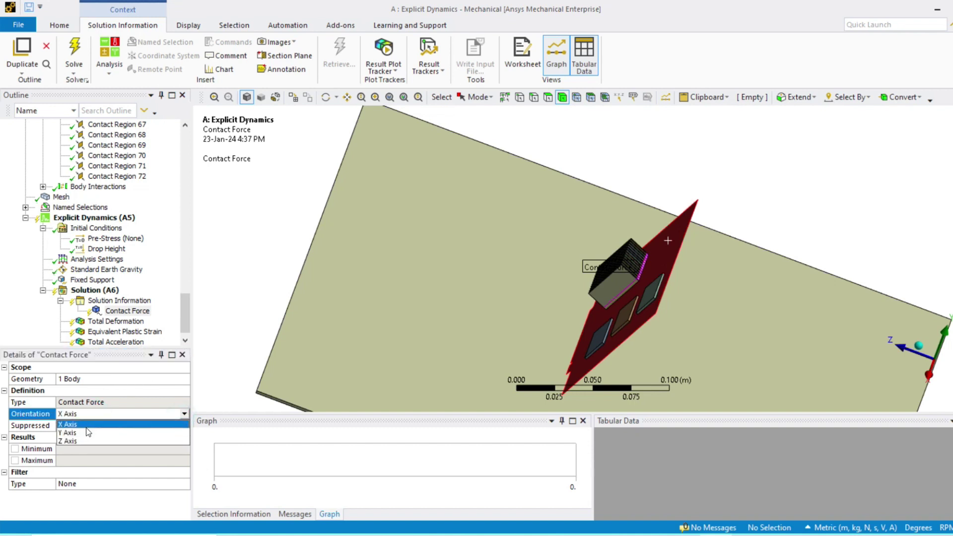
click(87, 433)
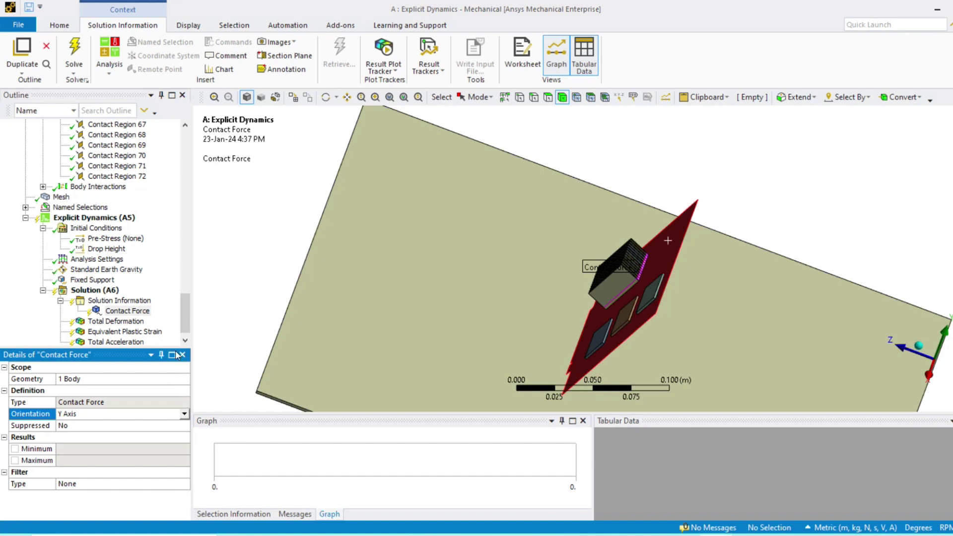
Scope the Total Acceleration result to the CPU body beneath the heat sink.
click(119, 343)
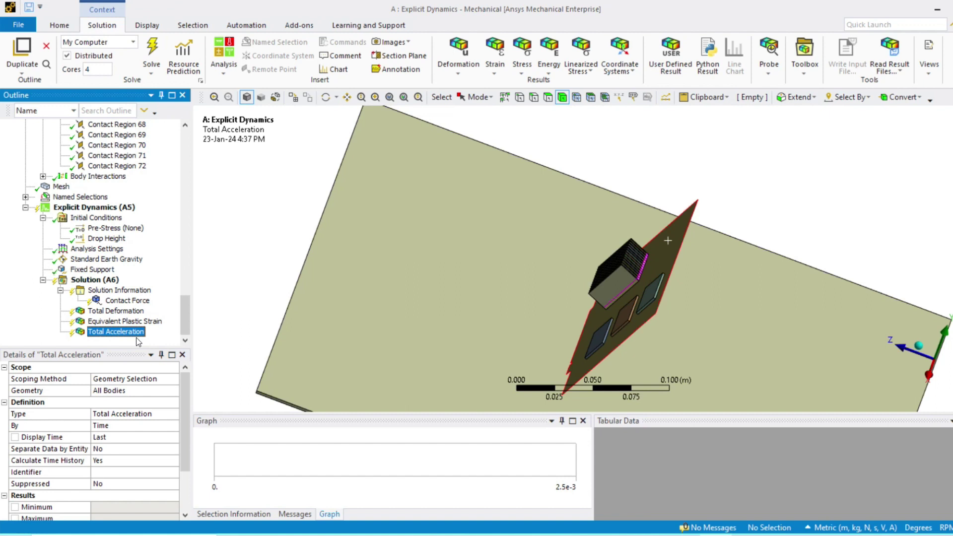
middle_drag(570, 312, 475, 293)
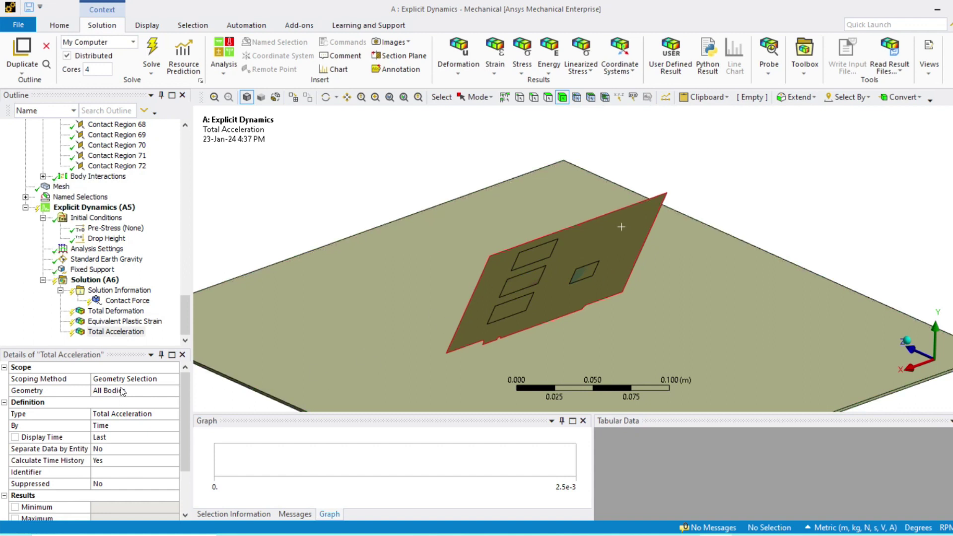
click(588, 273)
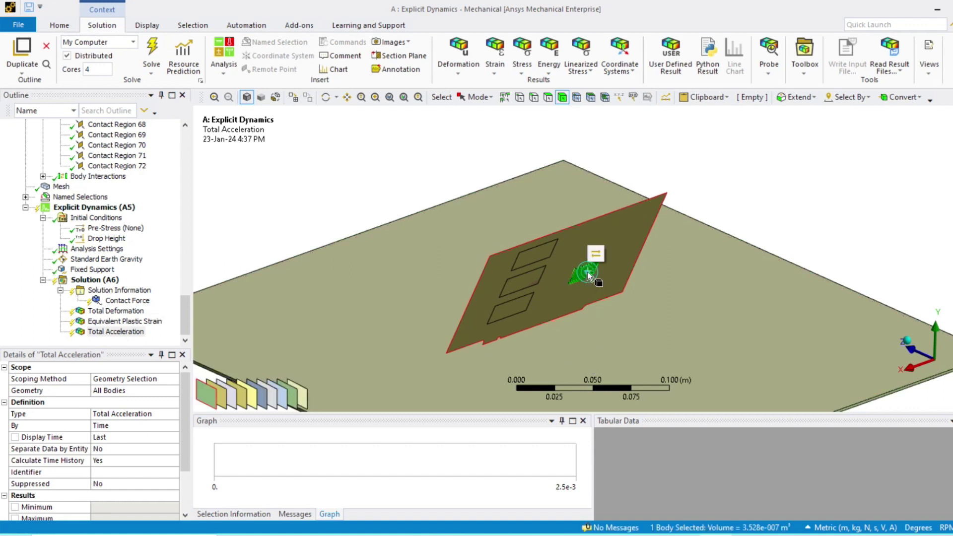
click(105, 391)
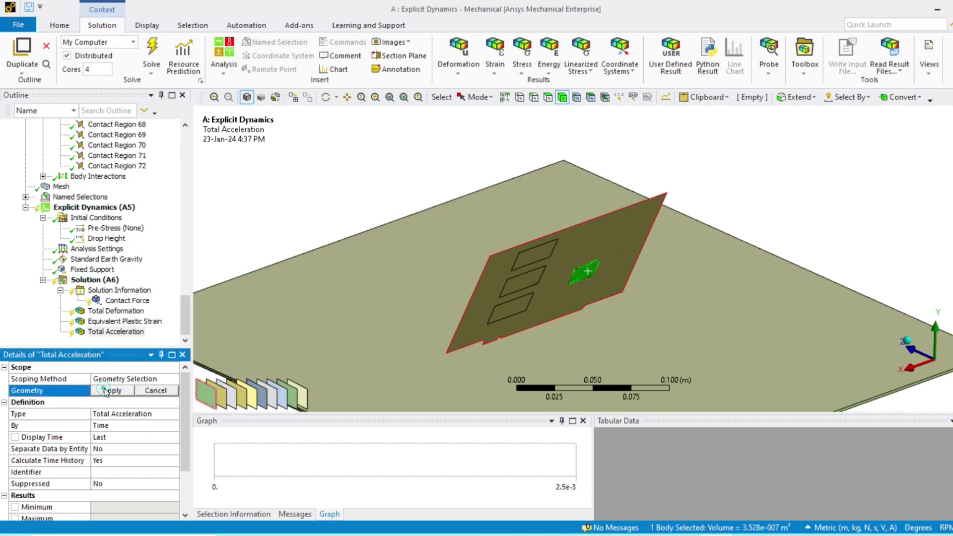
click(105, 391)
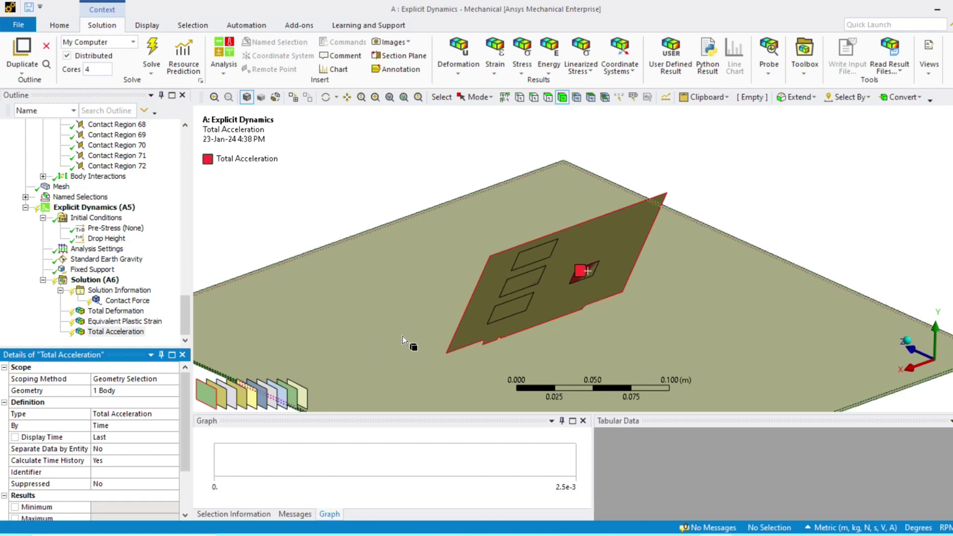
Hide the selected flat body at the heat sink's base to try to expose the CPU underneath.
middle_drag(372, 351, 606, 329)
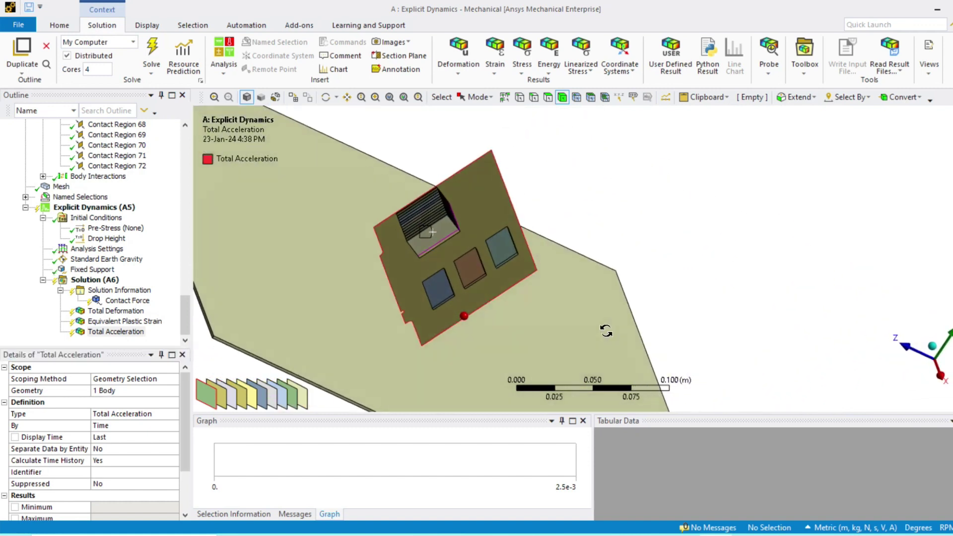
scroll(419, 223, up, 2)
scroll(419, 224, down, 2)
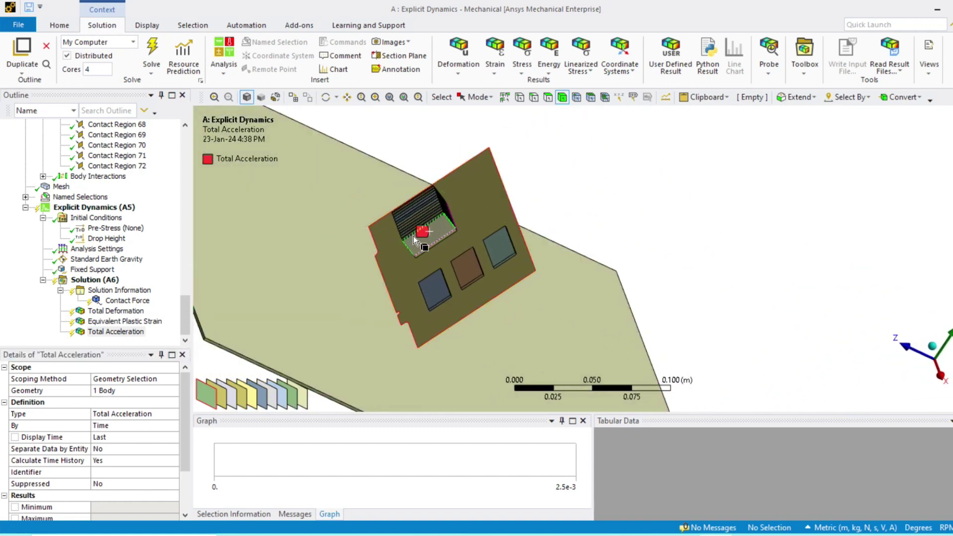
click(440, 233)
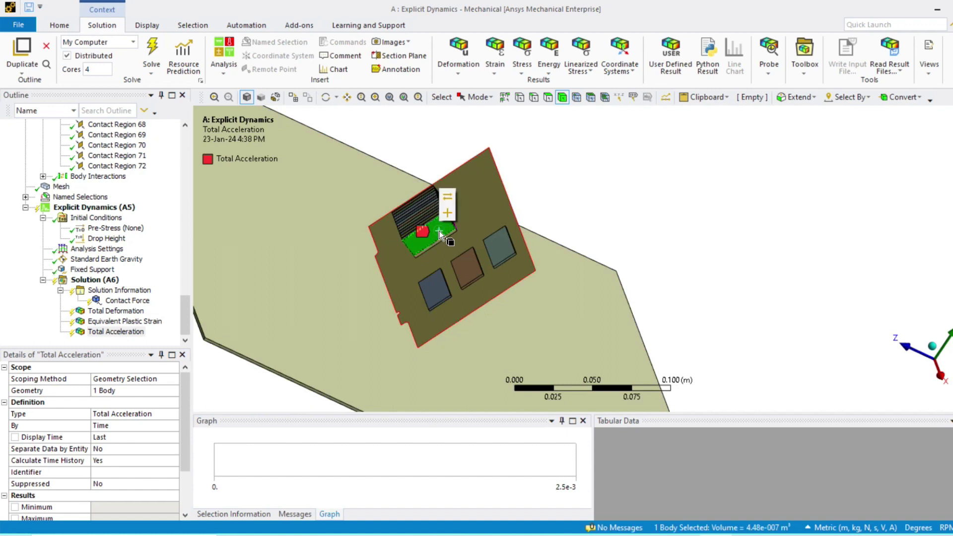
right_click(440, 234)
mouse_move(489, 266)
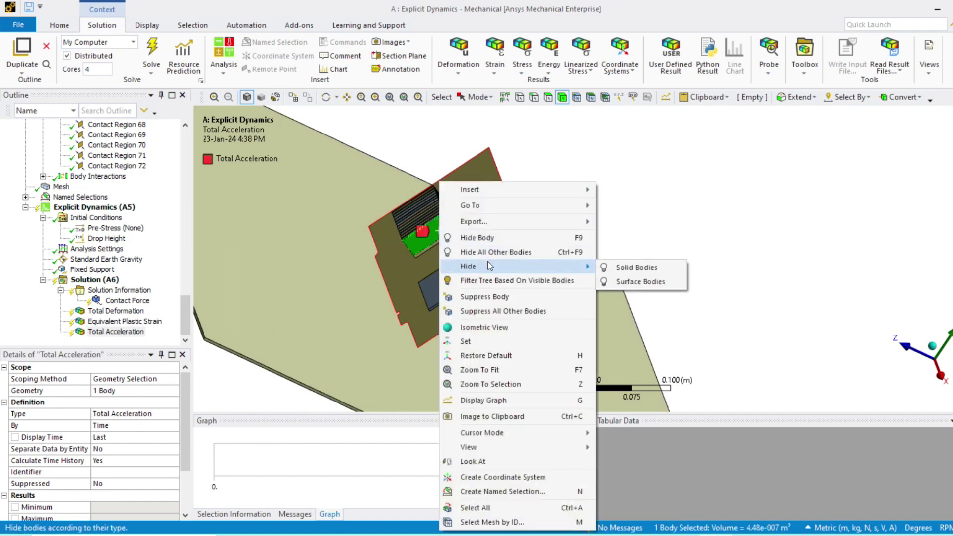
click(485, 237)
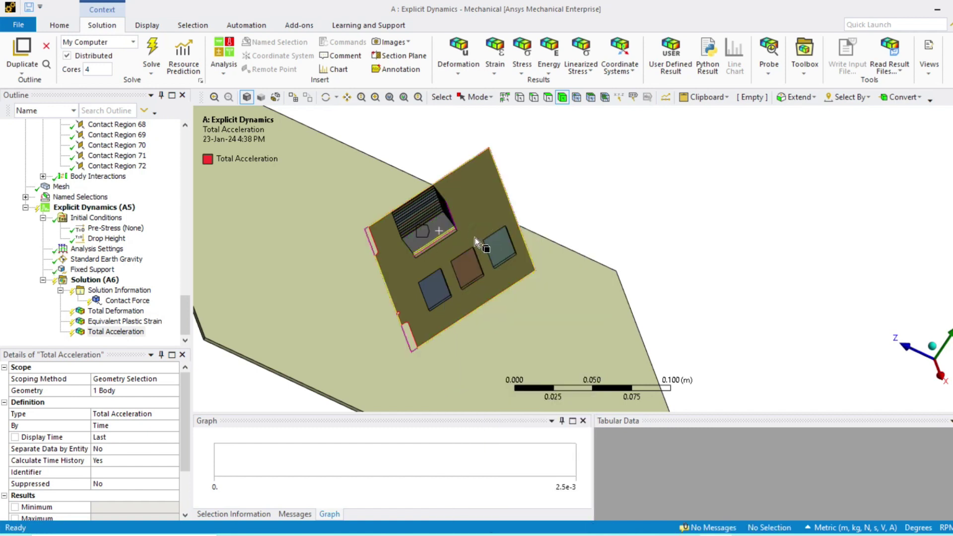
Try to expose the CPU by hiding all solid bodies, inspect the remaining PCB, and restore the display of all bodies.
click(442, 231)
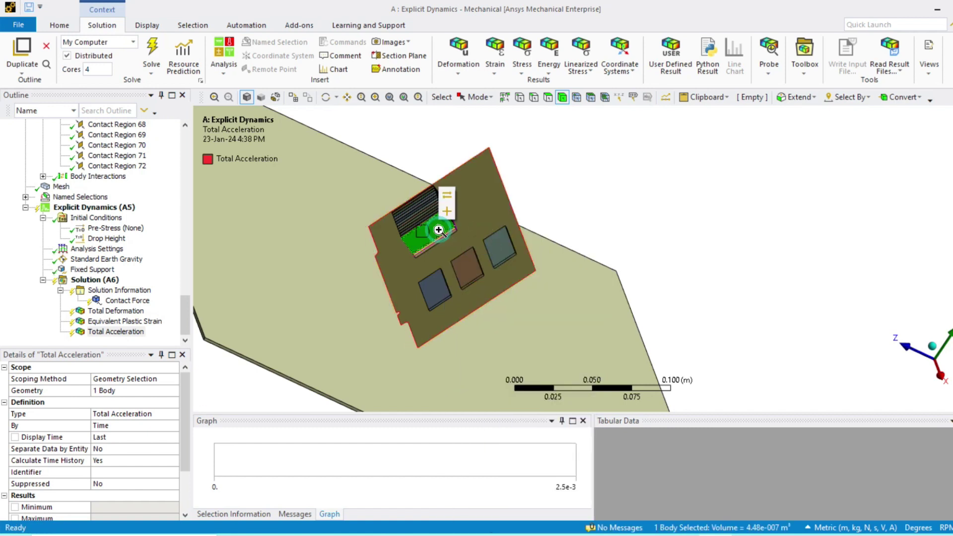
right_click(439, 230)
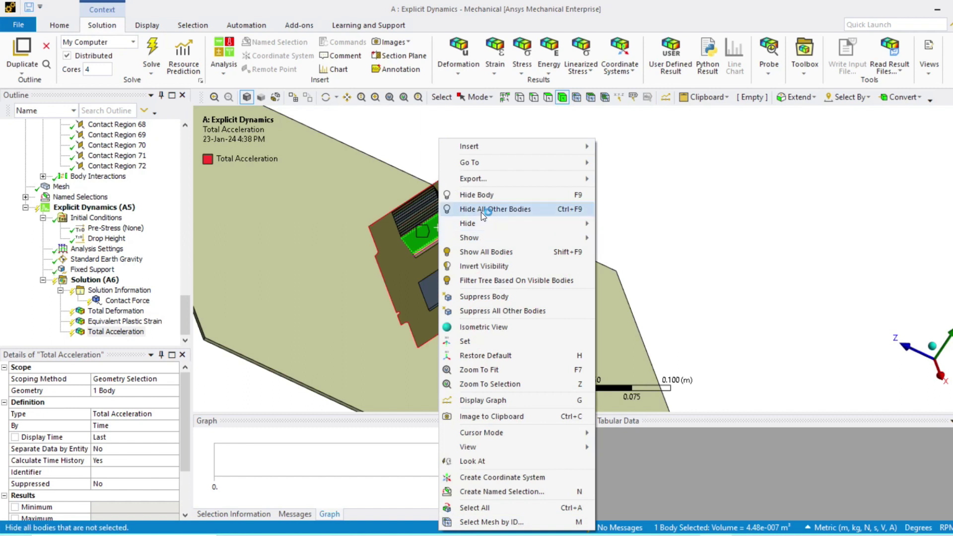
mouse_move(478, 224)
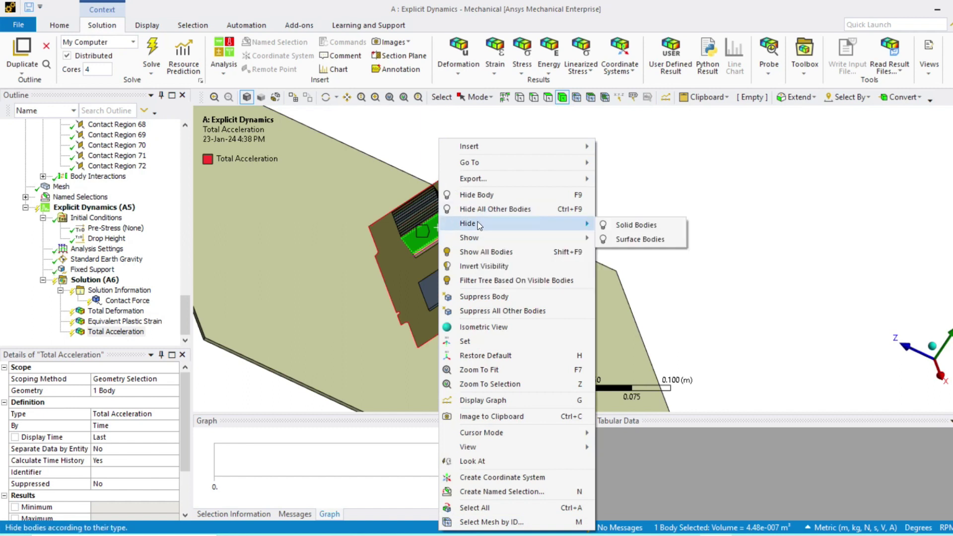
click(640, 225)
middle_drag(522, 227, 397, 234)
click(592, 240)
middle_drag(553, 245, 458, 228)
right_click(312, 229)
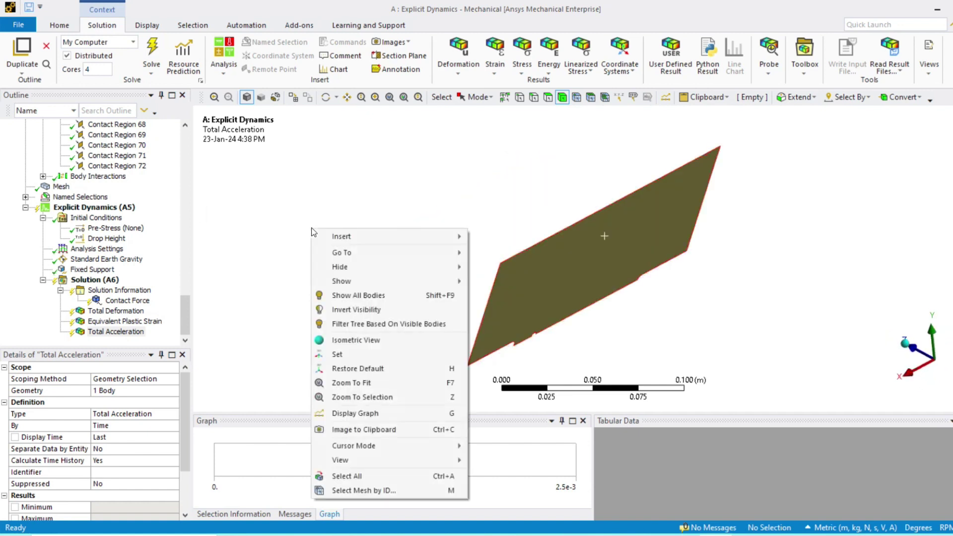
click(350, 295)
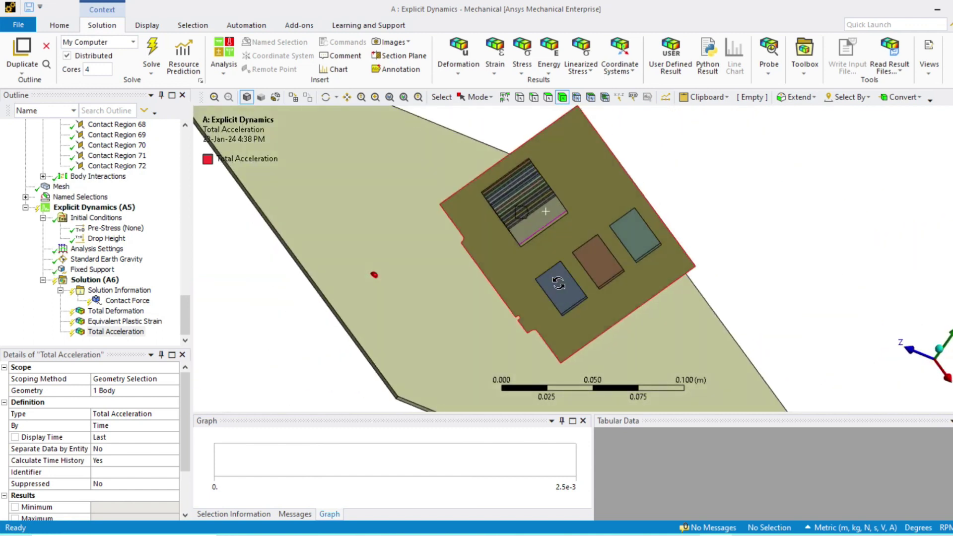
Try hiding the solid bodies again from the HeatSink part in the model tree, and show all bodies again.
middle_drag(559, 283, 550, 248)
scroll(521, 240, down, 3)
scroll(504, 237, up, 5)
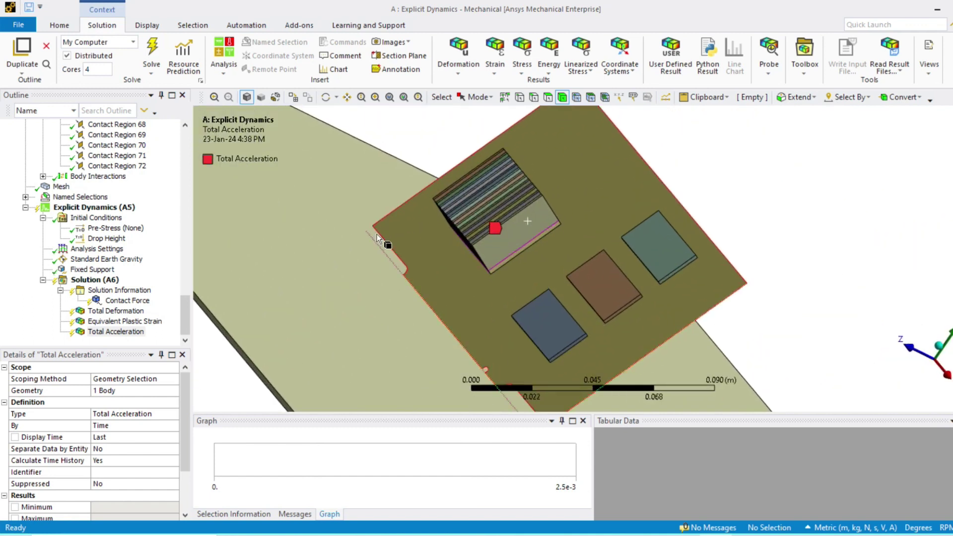
scroll(188, 301, up, 15)
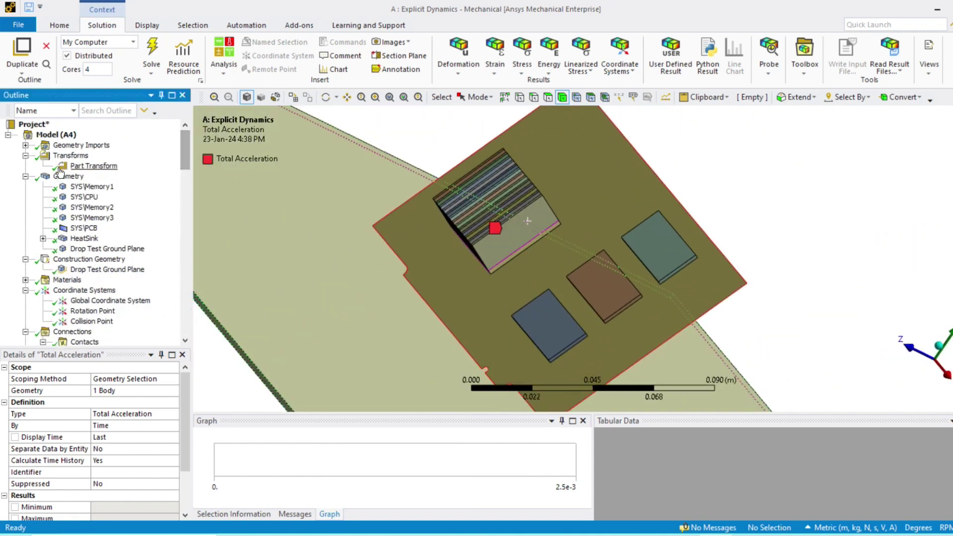
click(83, 240)
right_click(83, 241)
mouse_move(117, 334)
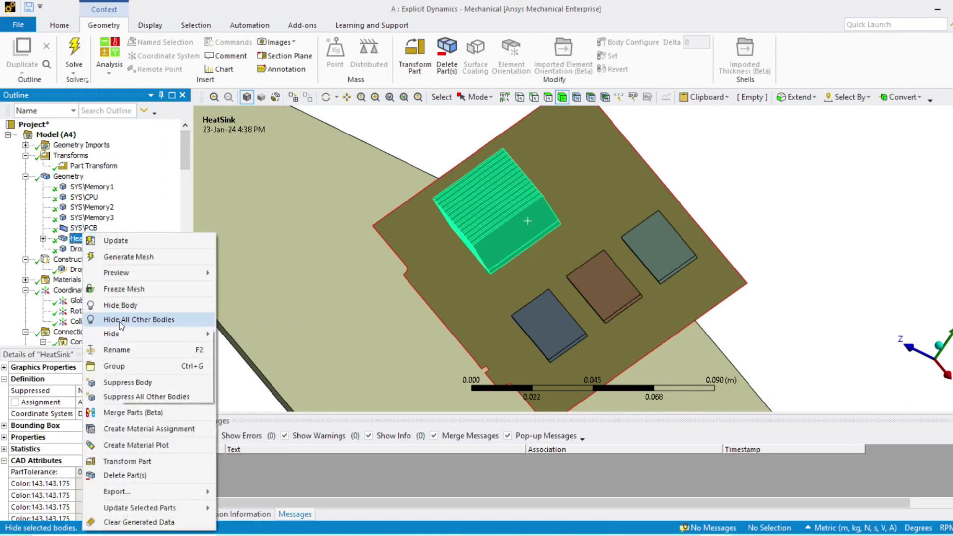
click(257, 334)
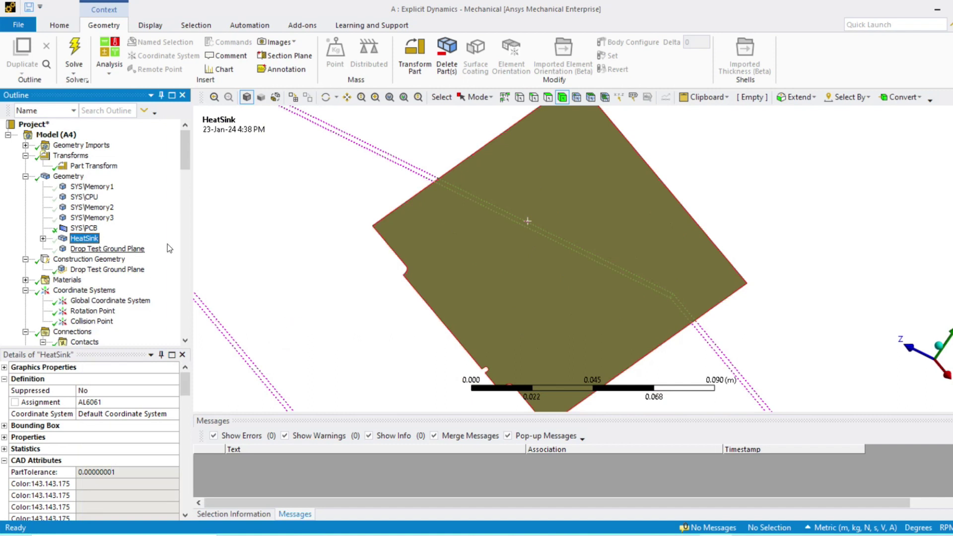
right_click(258, 234)
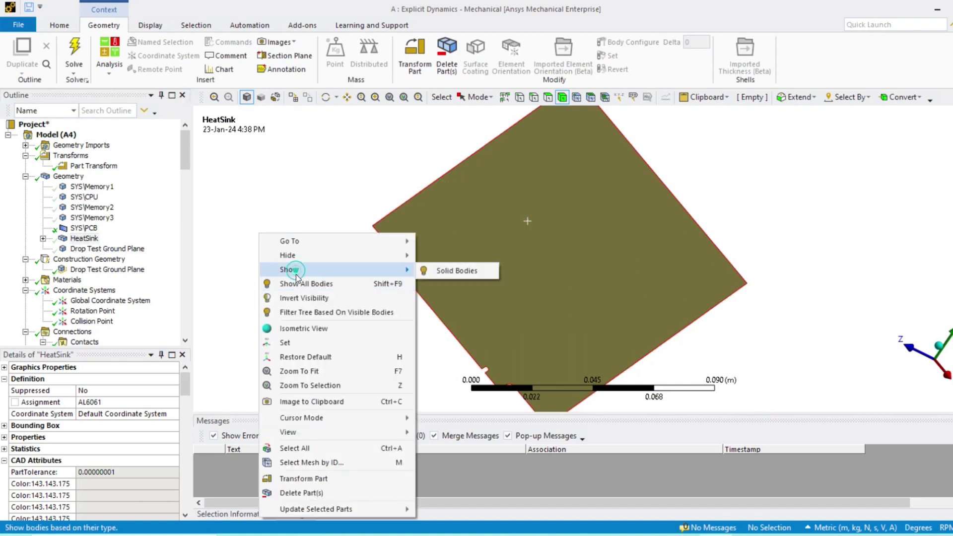
click(276, 283)
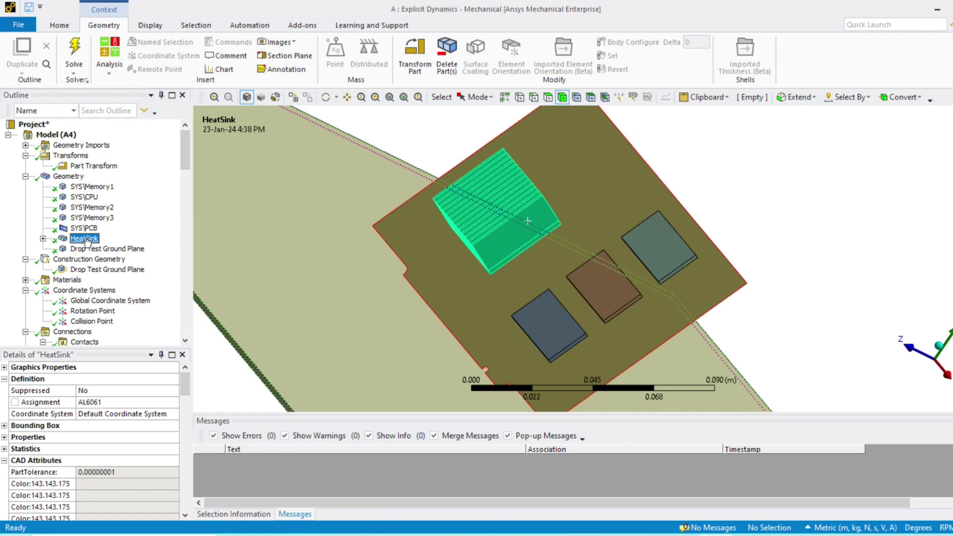
Hide only the HeatSink part and view the CPU and memory chips on the PCB.
right_click(87, 240)
click(149, 247)
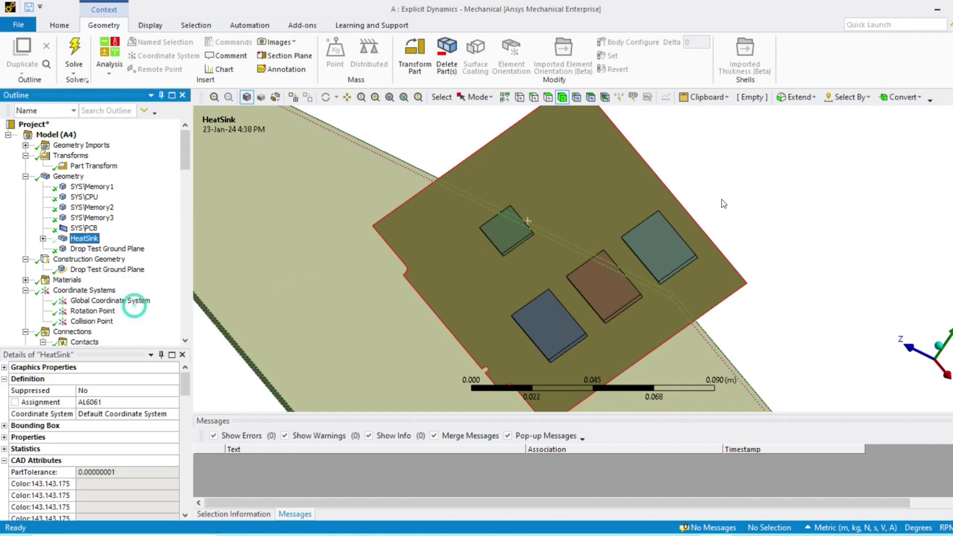
middle_drag(776, 165, 701, 195)
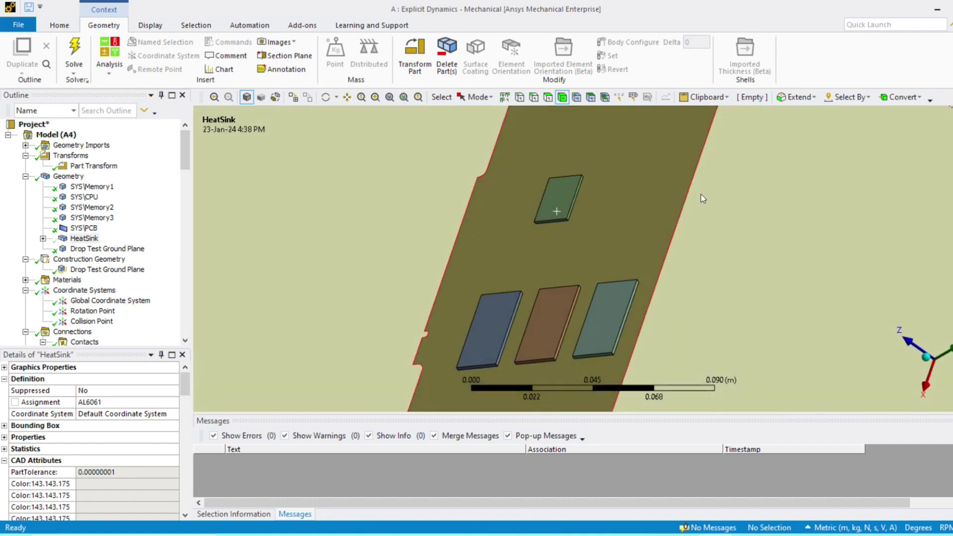
Solve the Explicit Dynamics analysis and monitor the solver output and the Contact Force tracker.
scroll(109, 239, down, 20)
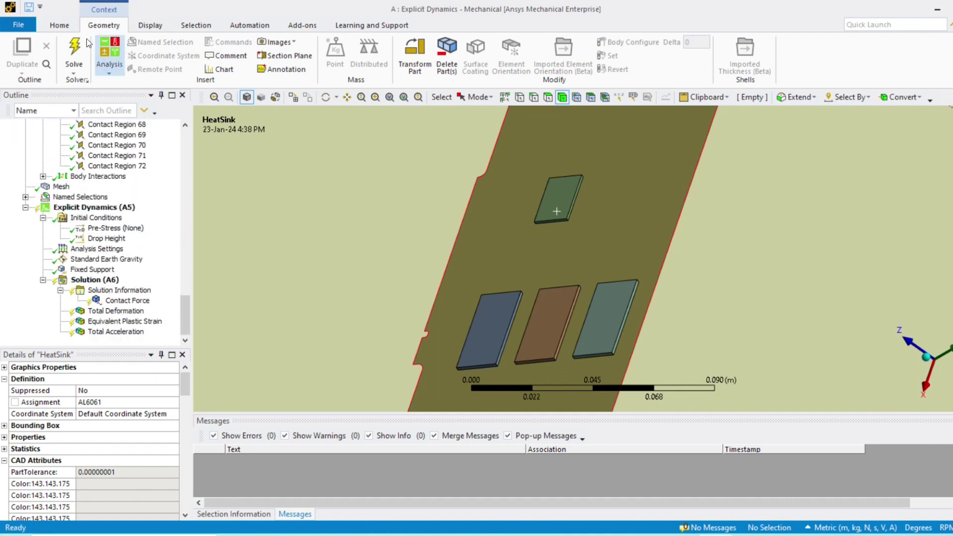
click(74, 50)
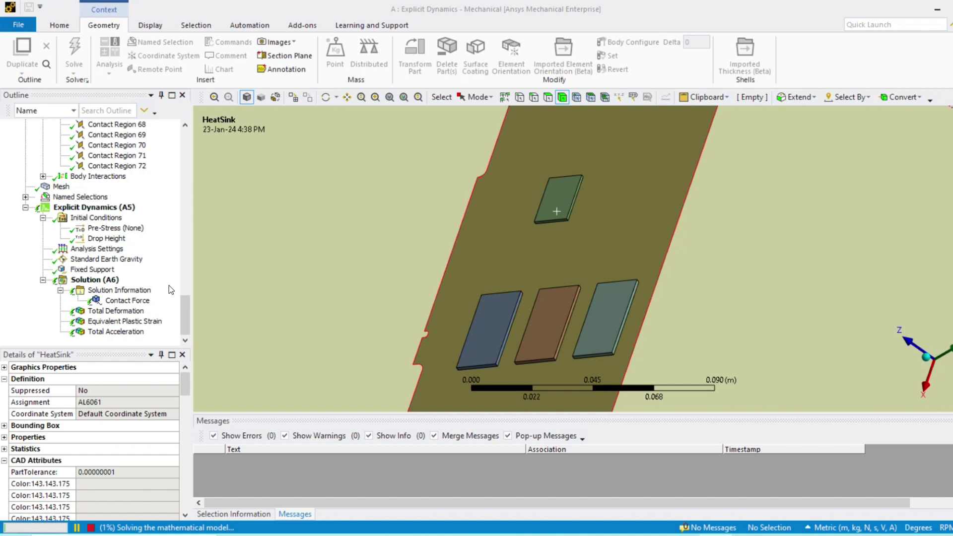
click(114, 293)
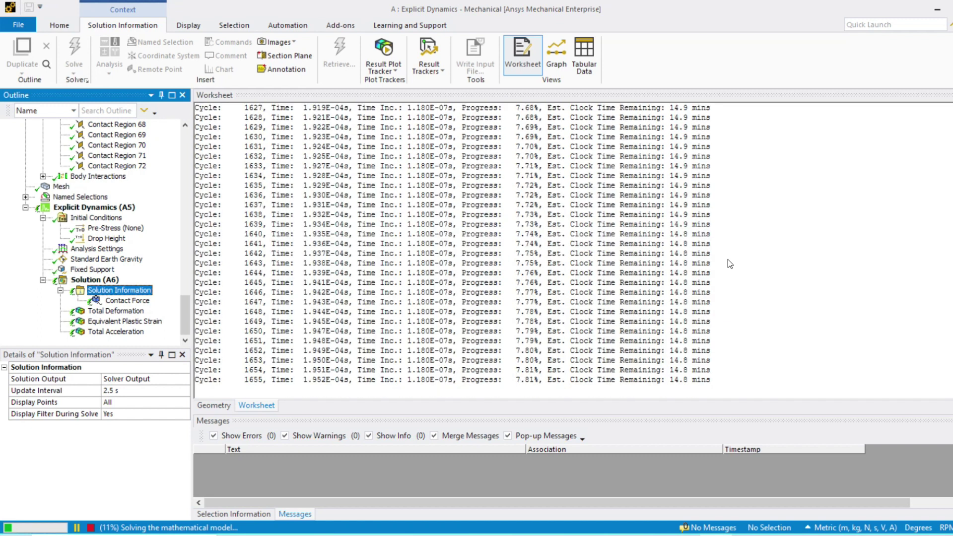
click(136, 300)
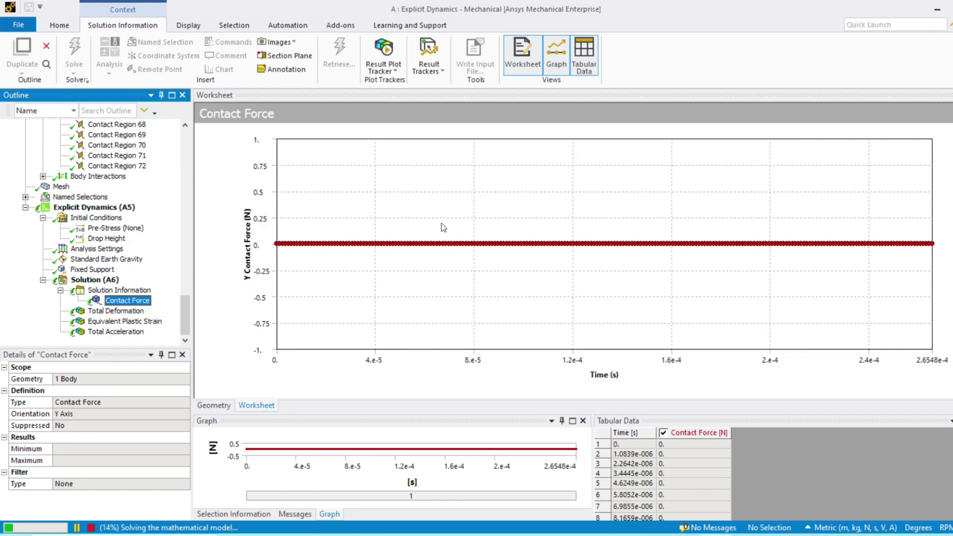
click(143, 293)
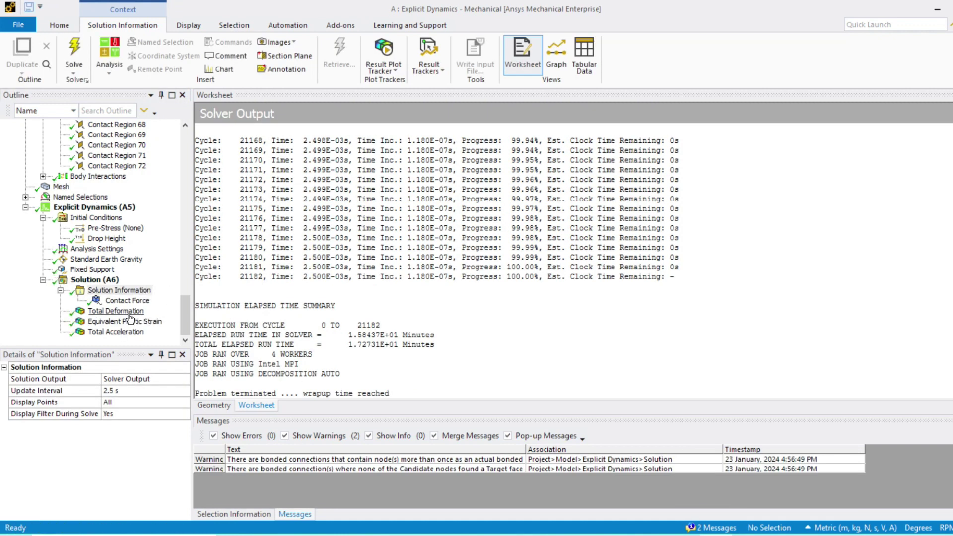
Animate the Total Deformation result, examine the drop from the side and in isometric view, and enlarge its graph.
click(129, 313)
drag(407, 261, 546, 496)
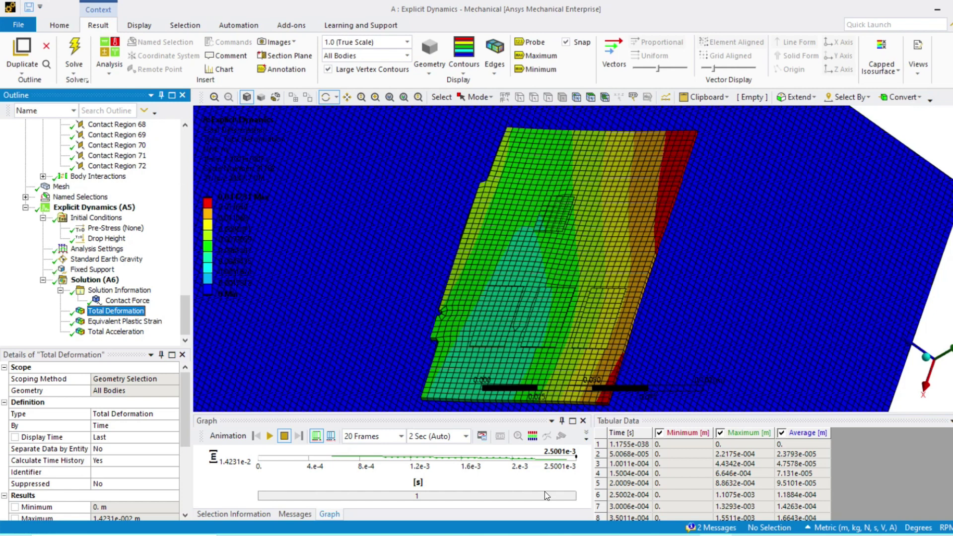
drag(488, 411, 564, 217)
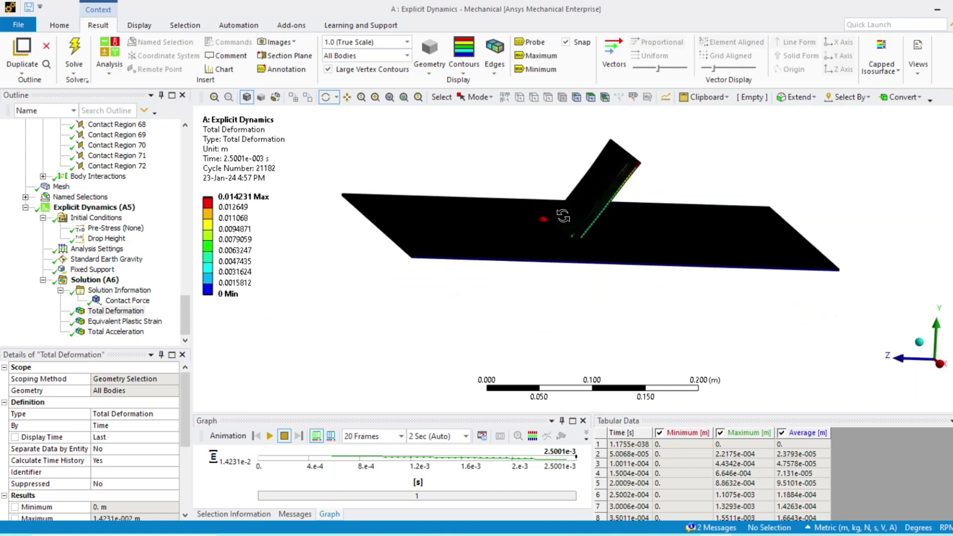
click(270, 437)
mouse_move(515, 217)
mouse_down()
mouse_move(493, 201)
mouse_move(514, 209)
mouse_up()
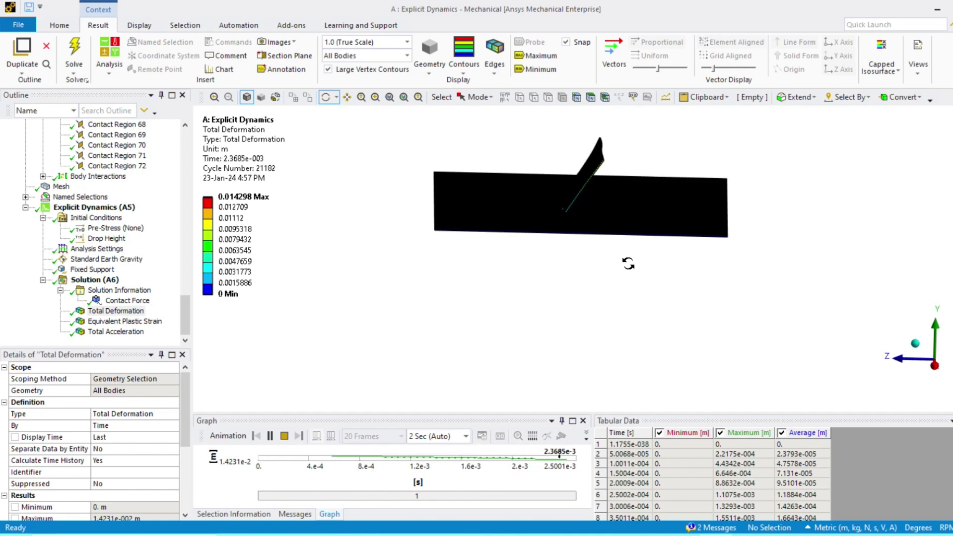
drag(629, 263, 640, 259)
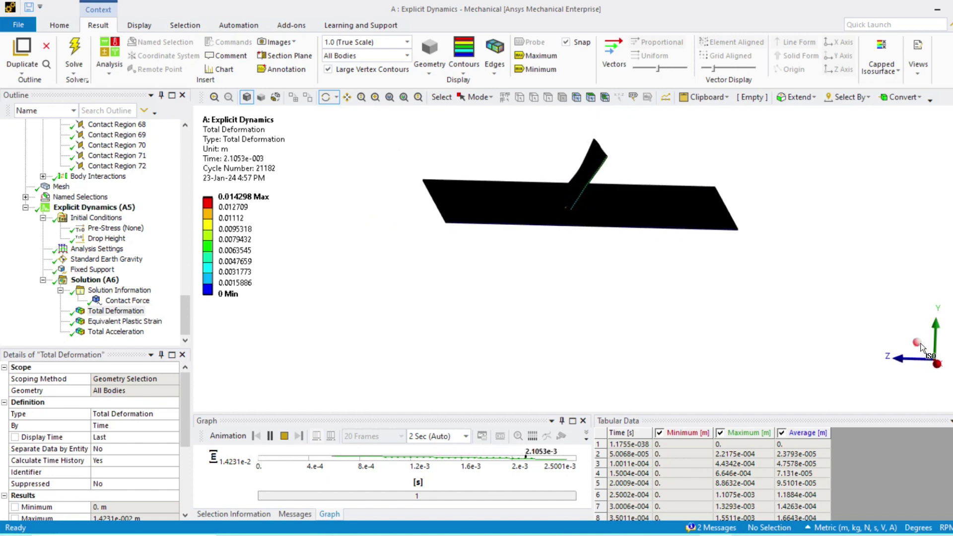
click(921, 346)
scroll(631, 246, up, 5)
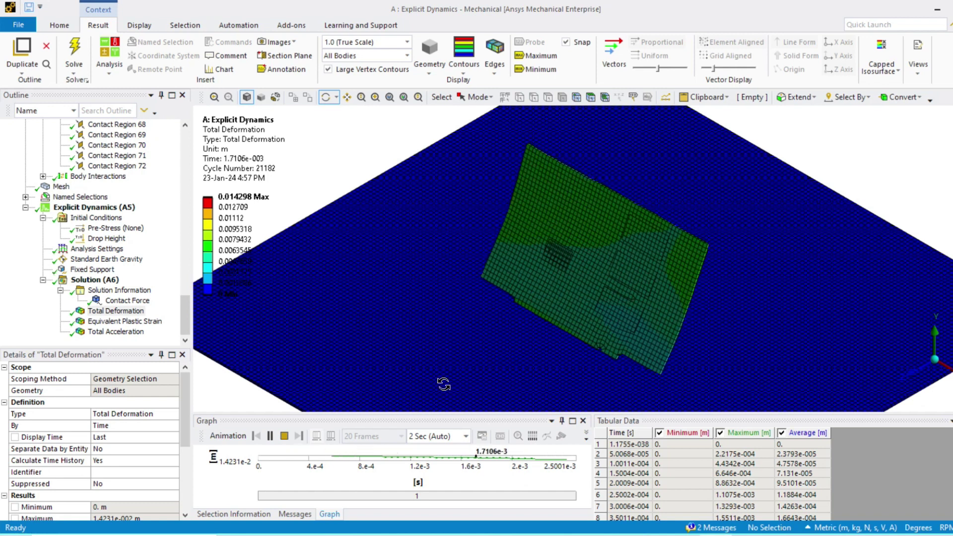
drag(443, 416, 442, 356)
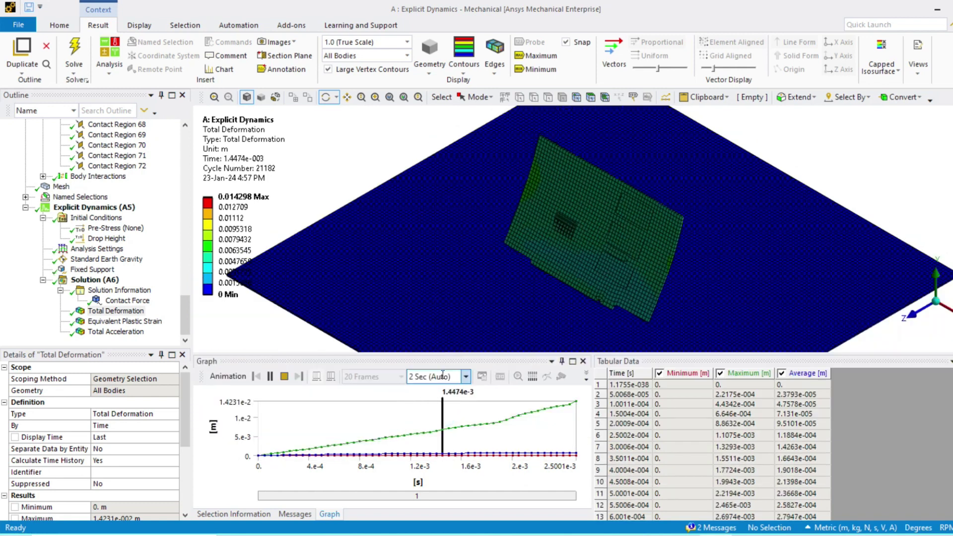
Play the animations of the Equivalent Plastic Strain result and the CPU's Total Acceleration result.
click(149, 322)
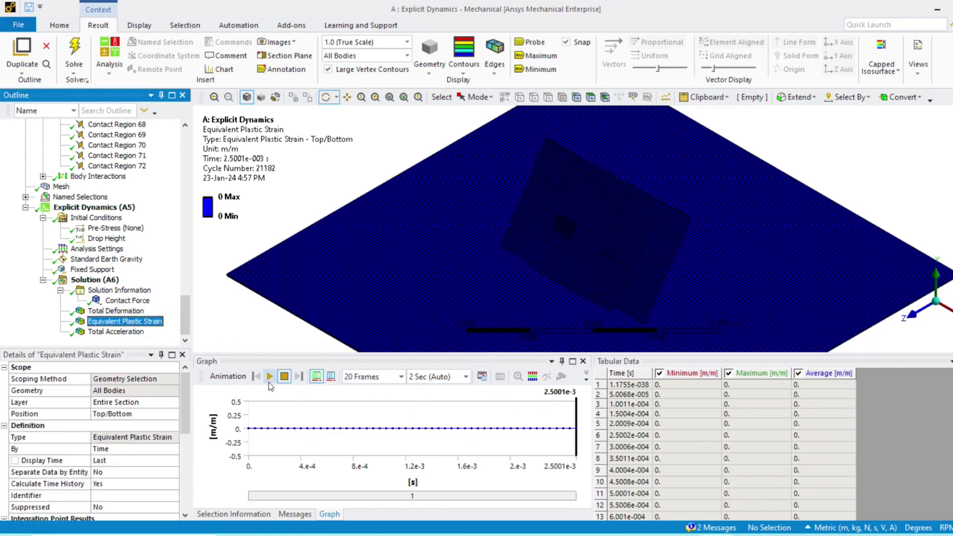
click(270, 377)
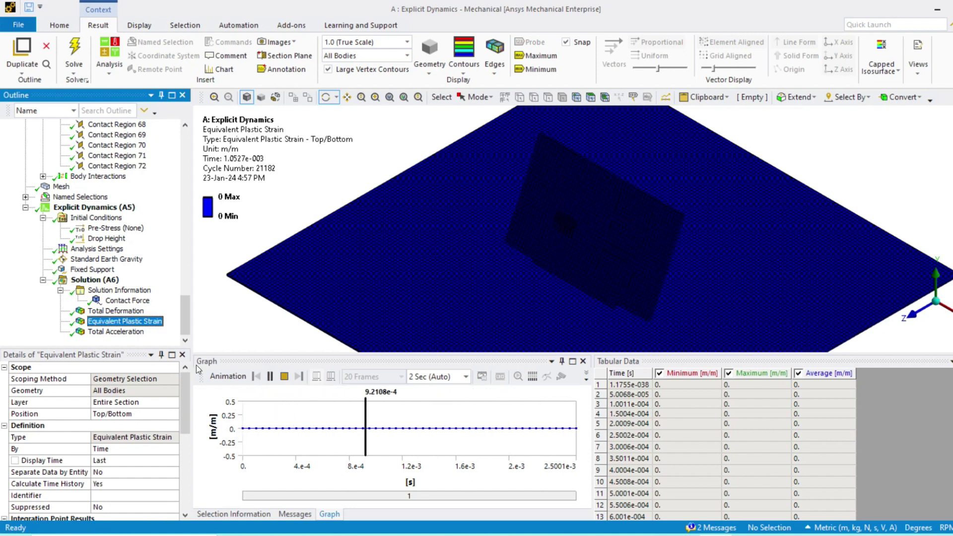
click(119, 332)
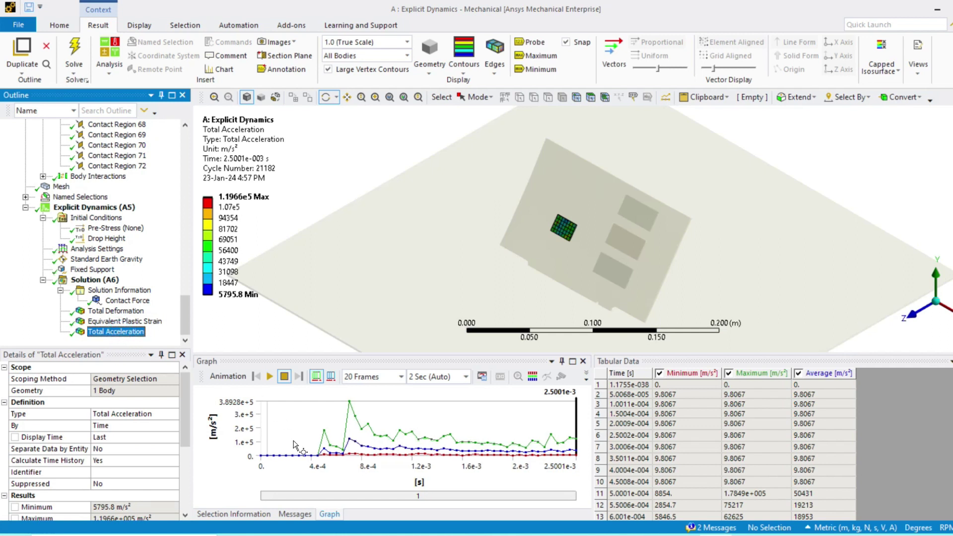
click(270, 376)
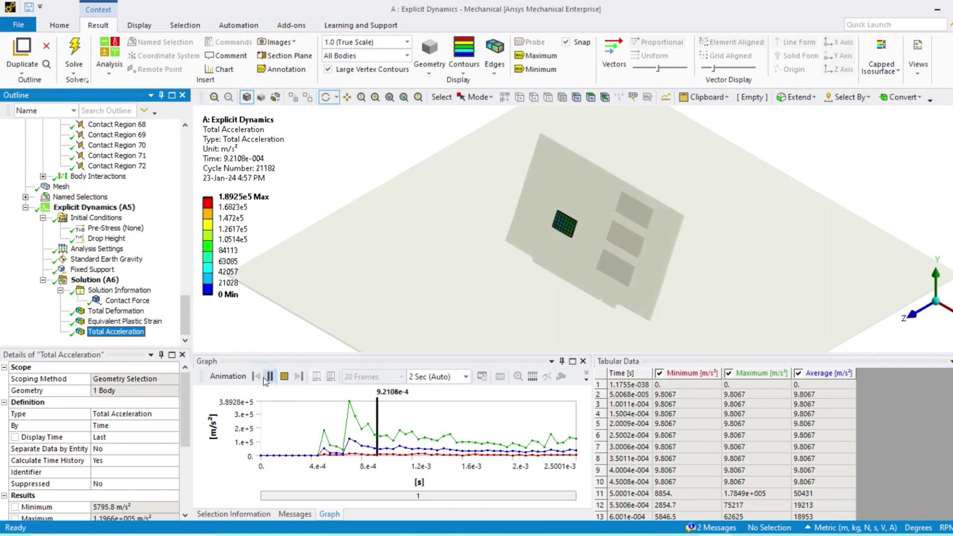